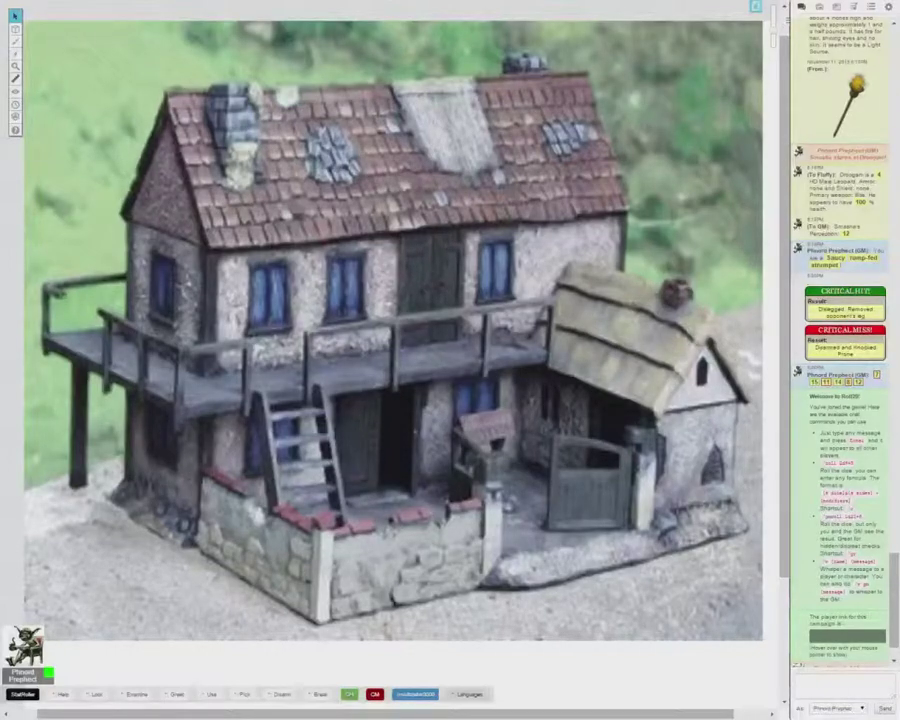
Step: Switch to the Dynamic Lighting layer and open the page containing the full dungeon maze map
{"action": "mouse_move", "coordinate": [343, 697]}
{"action": "left_click", "coordinate": [181, 708]}
{"action": "mouse_move", "coordinate": [16, 28]}
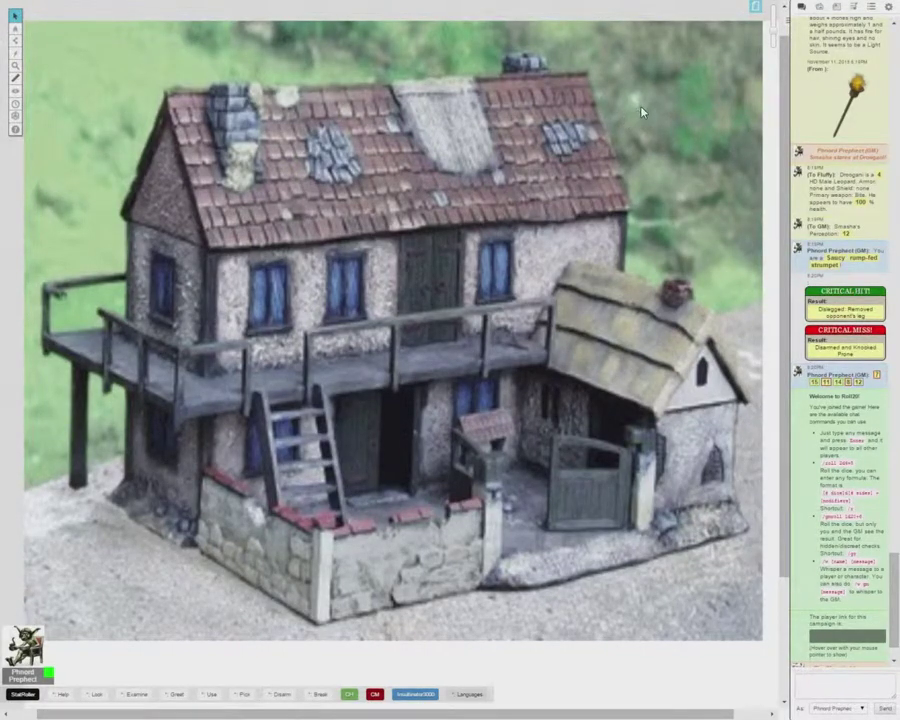
{"action": "left_click", "coordinate": [756, 8]}
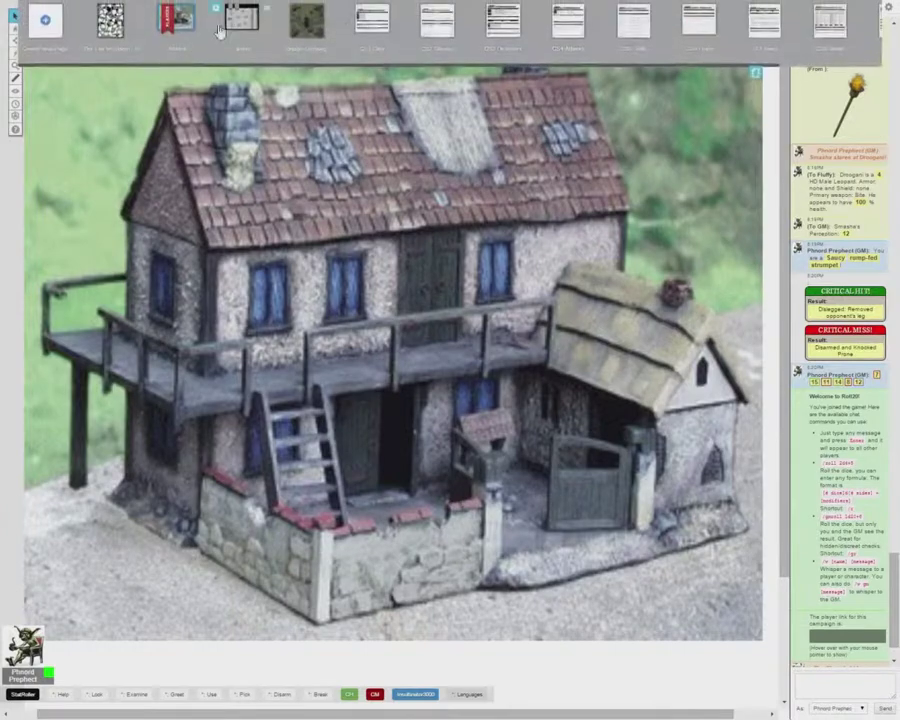
{"action": "left_click", "coordinate": [112, 20]}
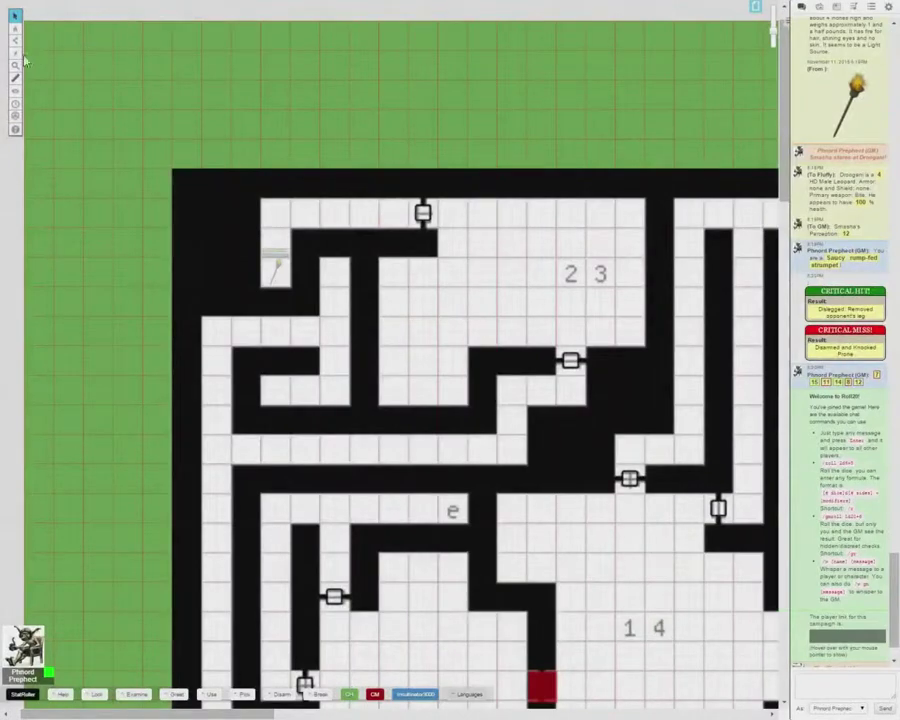
{"action": "left_click", "coordinate": [15, 65]}
{"action": "left_click", "coordinate": [45, 63]}
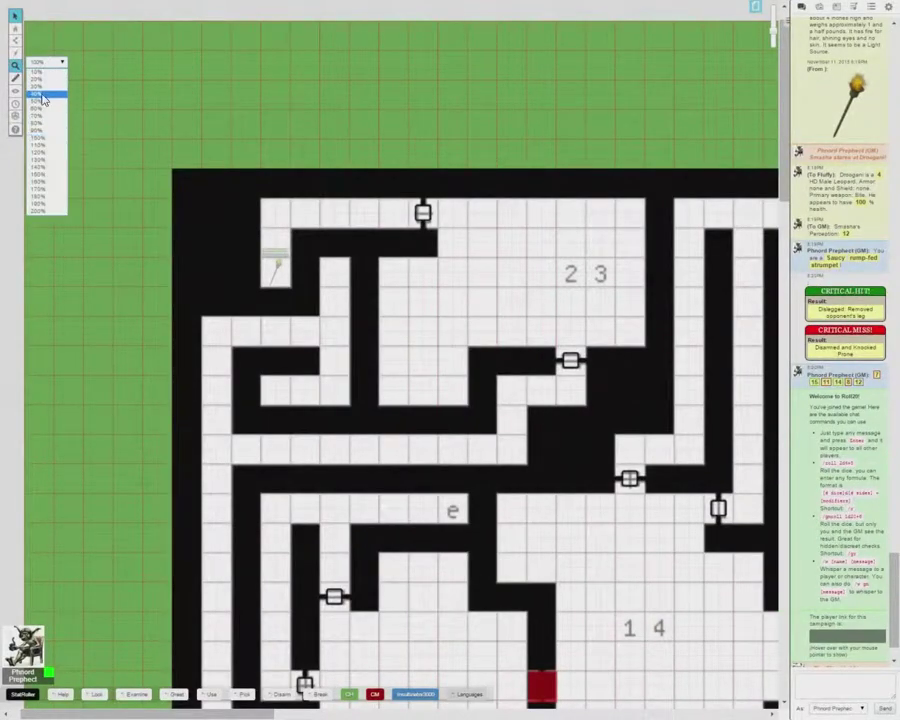
{"action": "left_click", "coordinate": [44, 101]}
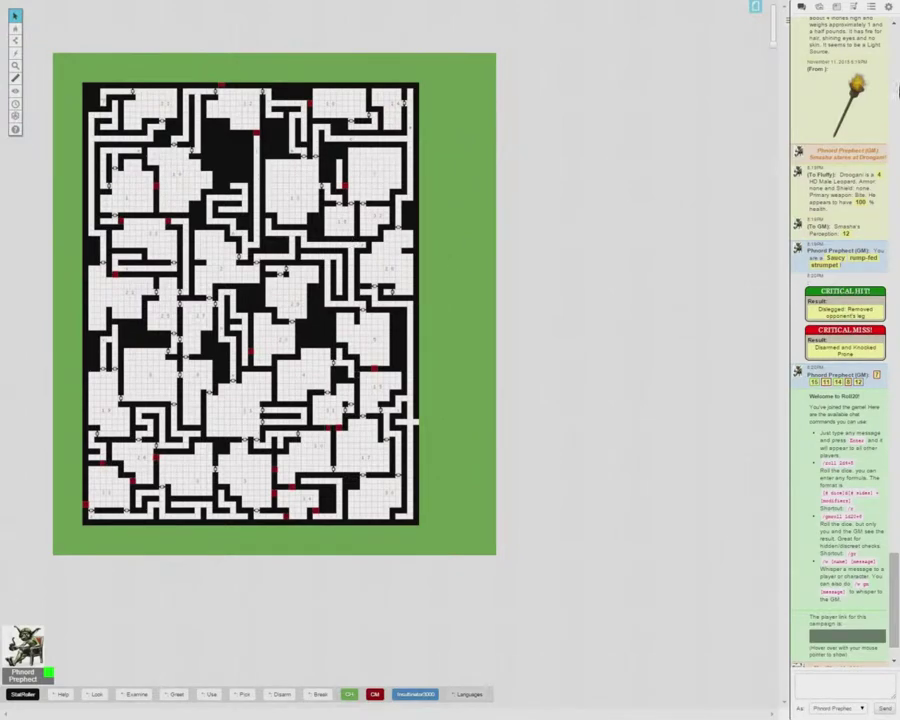
Step: Move the player ribbon to the dungeon maze page and rejoin the game as a player
{"action": "left_click", "coordinate": [887, 7]}
{"action": "scroll", "coordinate": [878, 473], "scroll_direction": "down", "scroll_amount": 3}
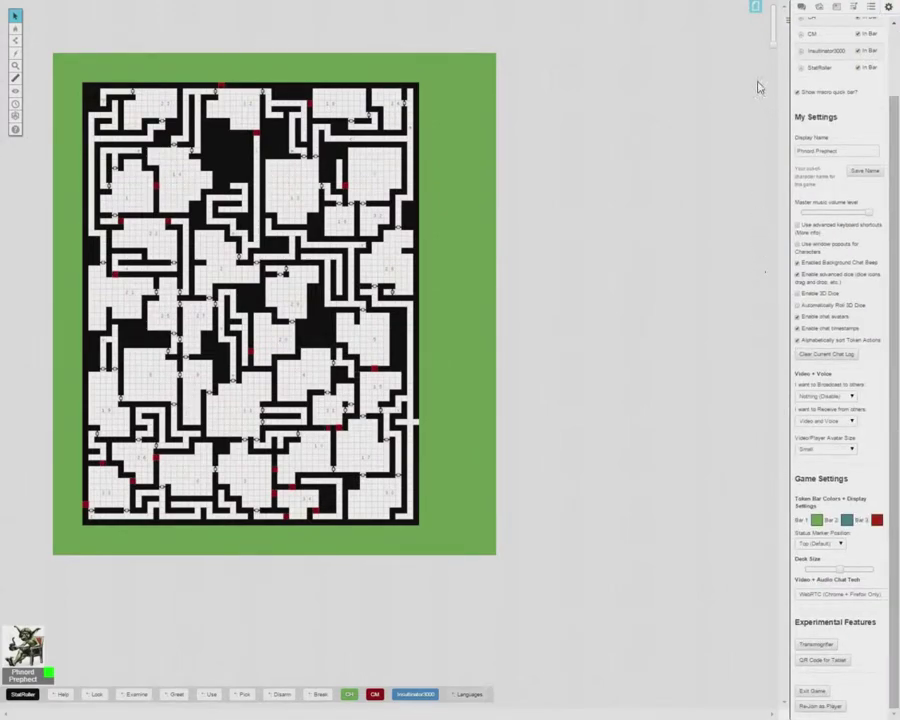
{"action": "left_click", "coordinate": [757, 9]}
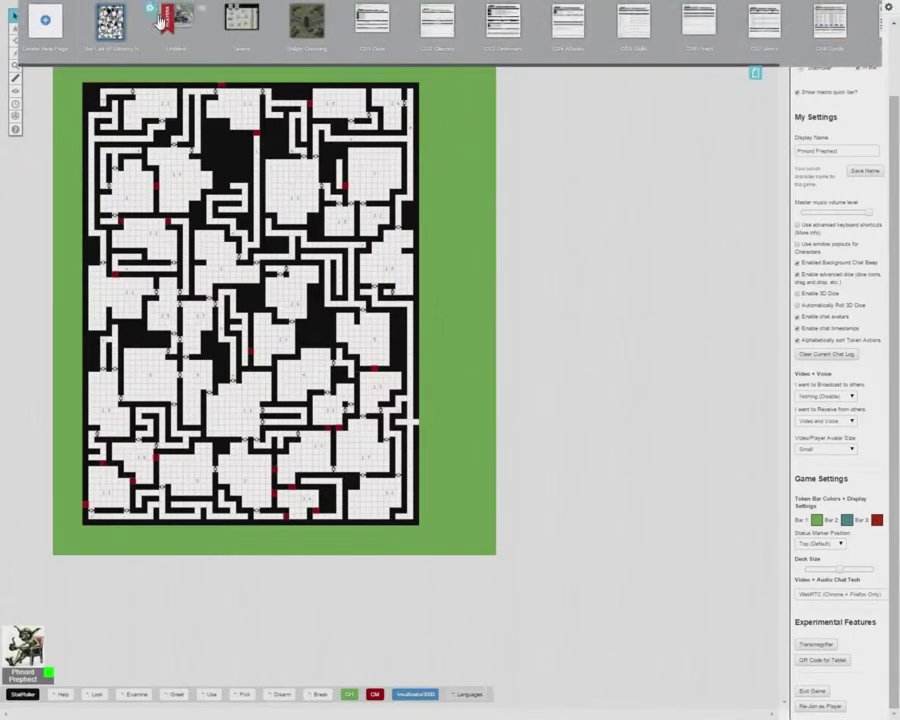
{"action": "left_click_drag", "start_coordinate": [160, 20], "coordinate": [100, 18]}
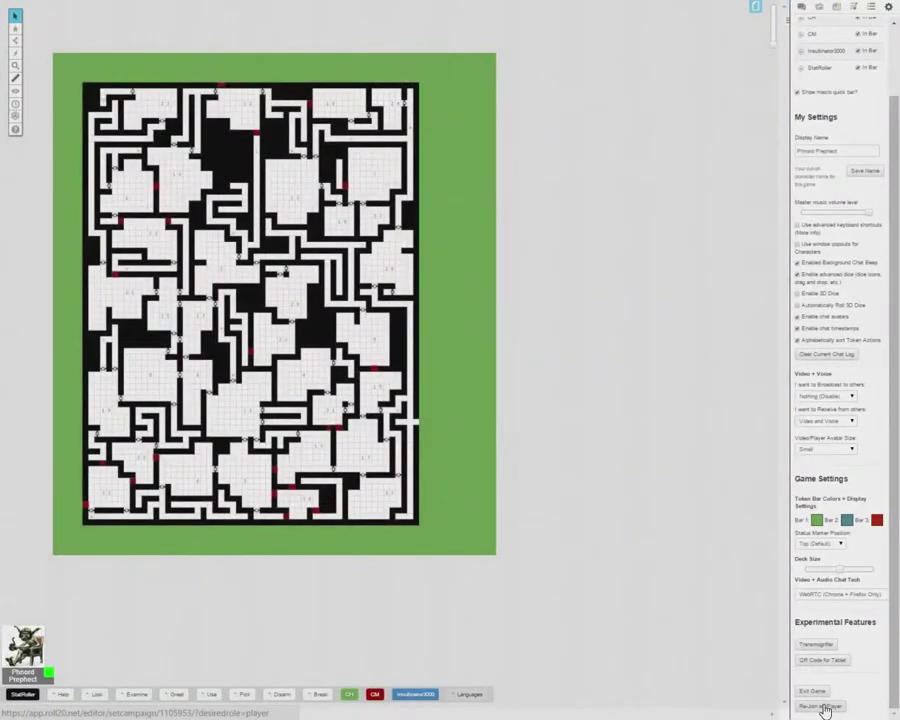
{"action": "left_click", "coordinate": [821, 707]}
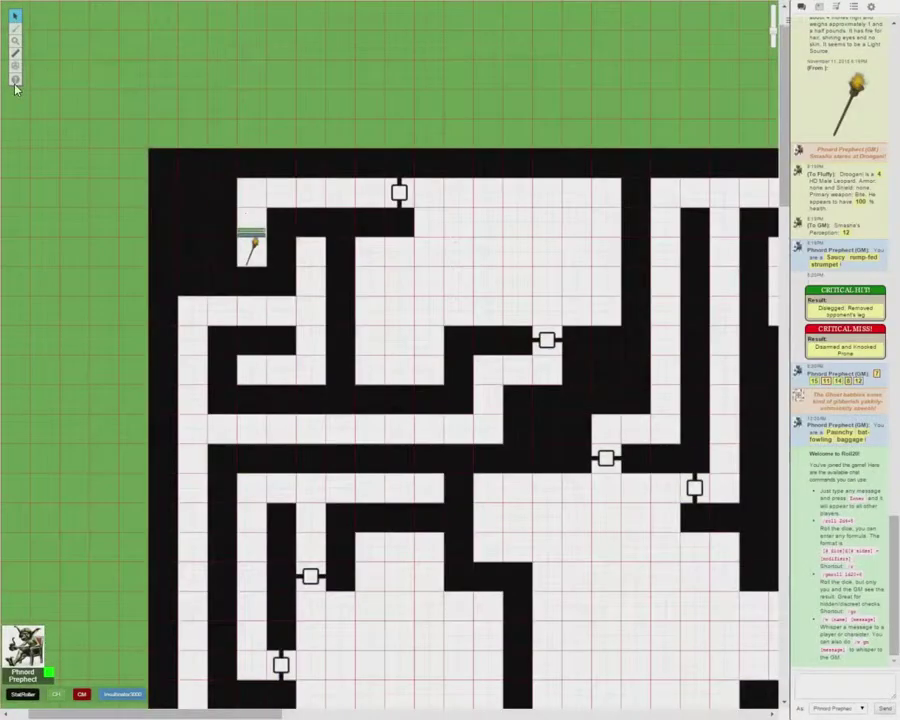
Step: Delete the torch token from the corridor in the upper-left corner of the dungeon
{"action": "mouse_move", "coordinate": [15, 78]}
{"action": "mouse_move", "coordinate": [15, 41]}
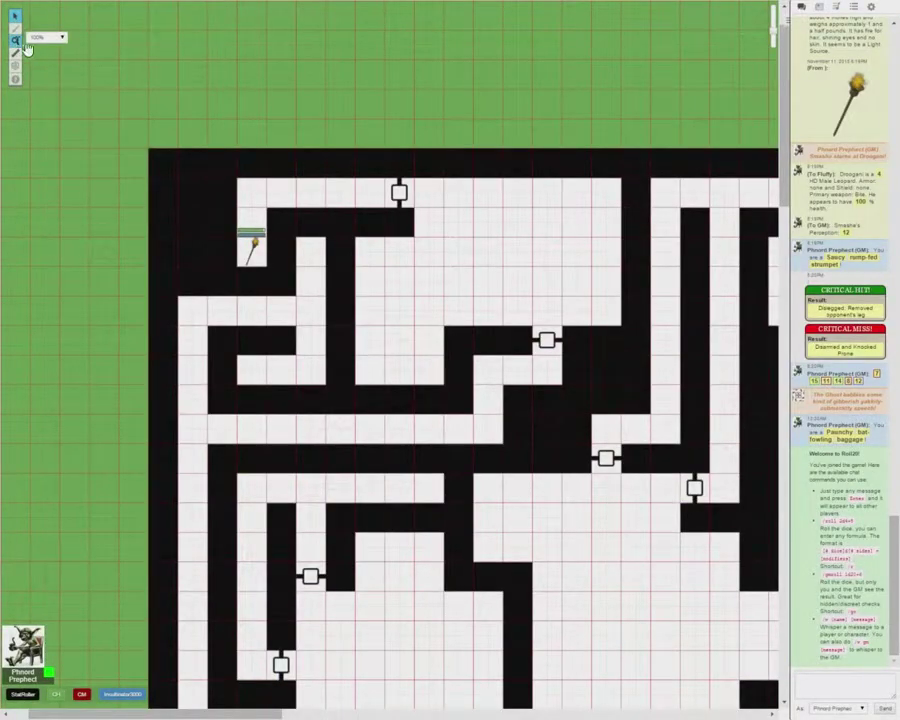
{"action": "left_click", "coordinate": [42, 37]}
{"action": "left_click", "coordinate": [44, 70]}
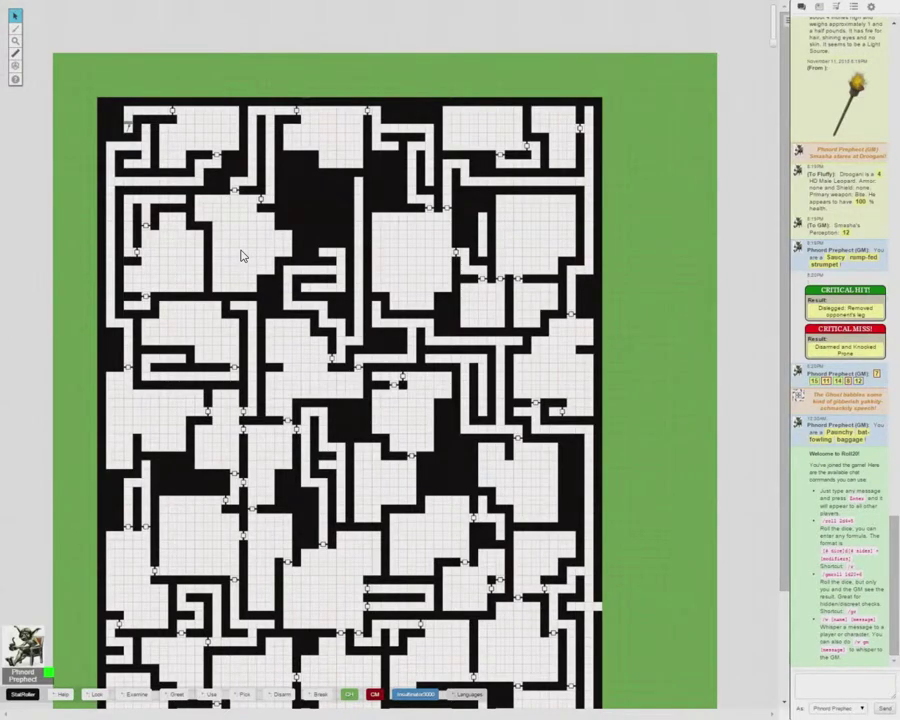
{"action": "scroll", "coordinate": [242, 254], "scroll_direction": "down", "scroll_amount": 1}
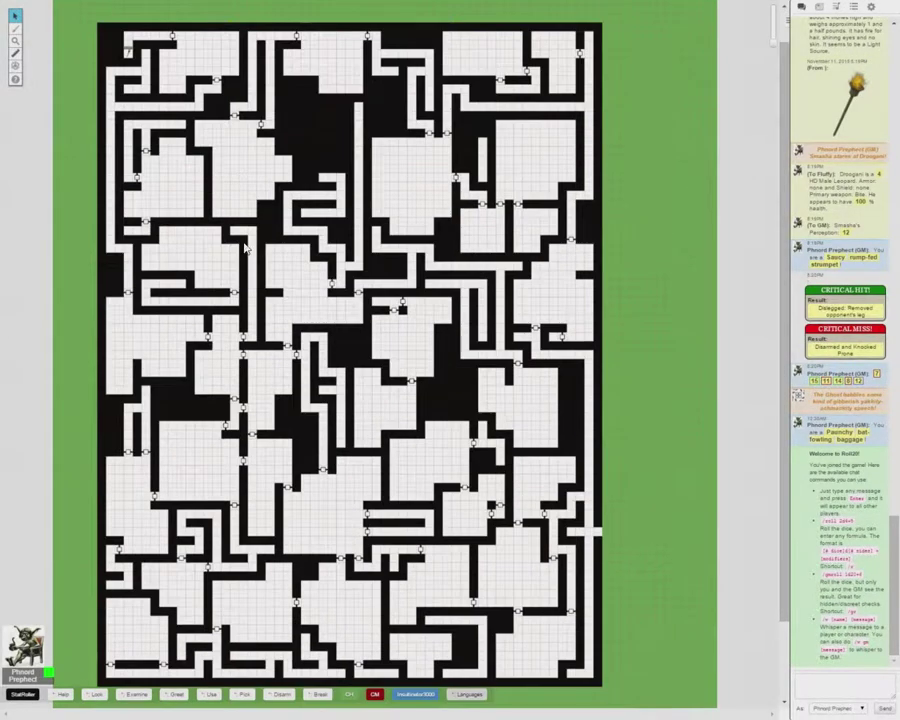
{"action": "left_click", "coordinate": [127, 50]}
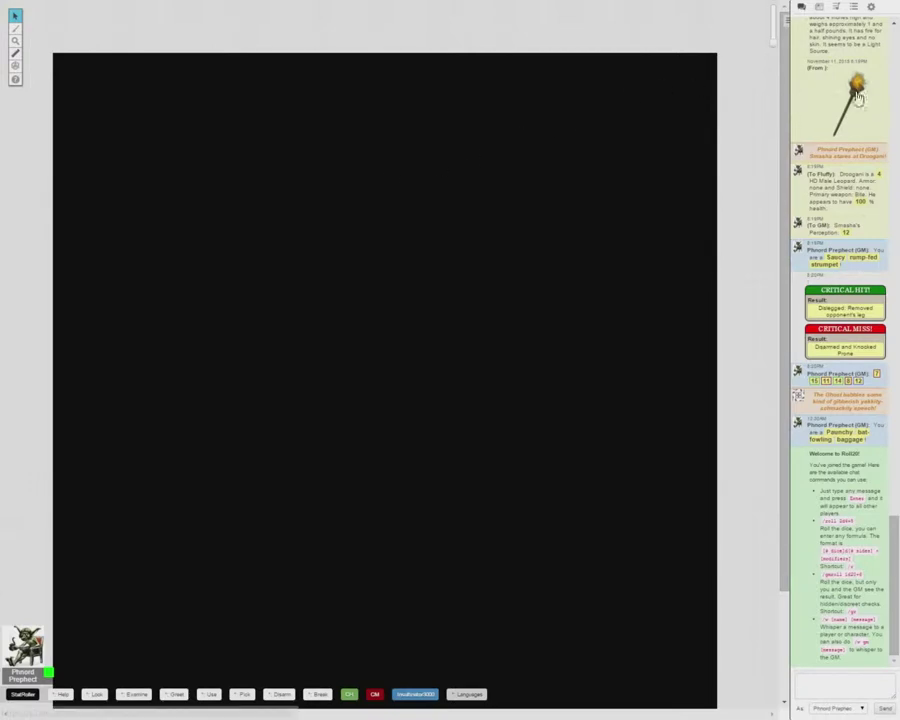
Step: Place the Player-Droppable Torch from the journal on the green area outside the dungeon's upper-left corner
{"action": "scroll", "coordinate": [854, 92], "scroll_direction": "up", "scroll_amount": 3}
{"action": "scroll", "coordinate": [857, 102], "scroll_direction": "down", "scroll_amount": 3}
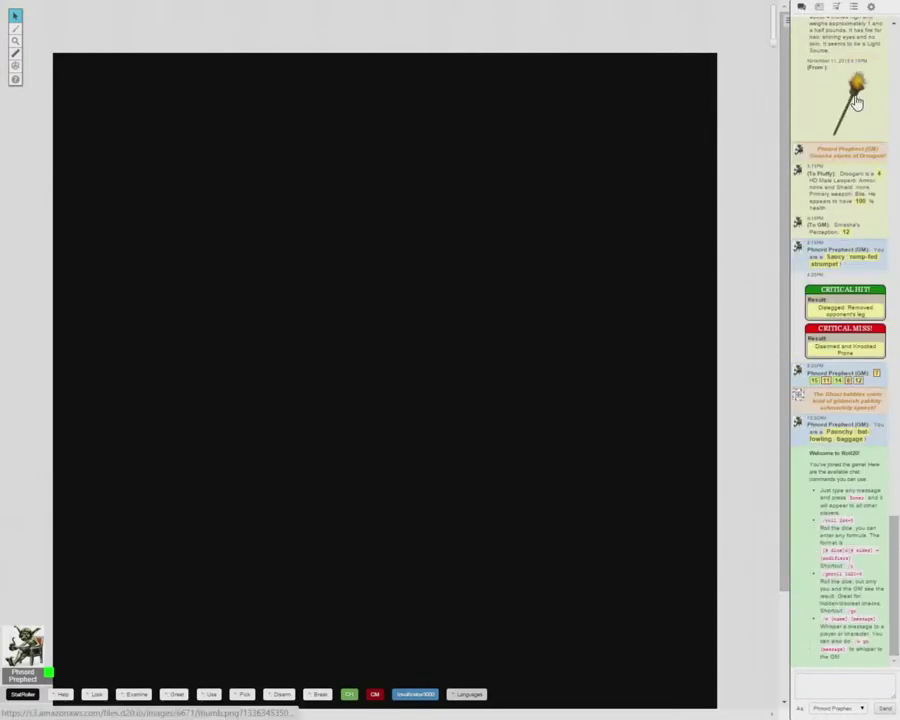
{"action": "left_click", "coordinate": [818, 10]}
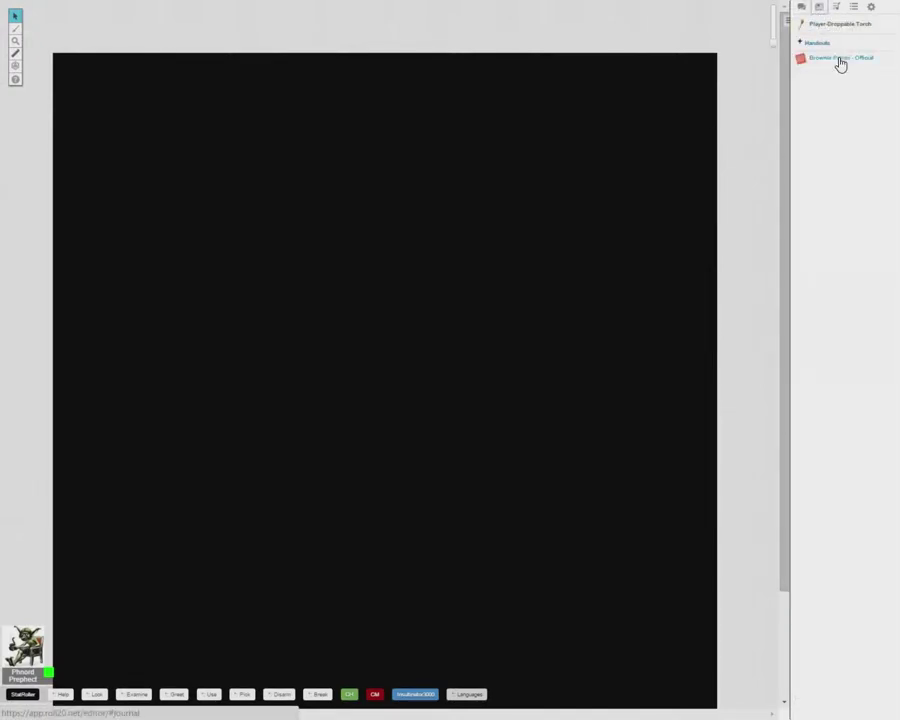
{"action": "left_click", "coordinate": [806, 10]}
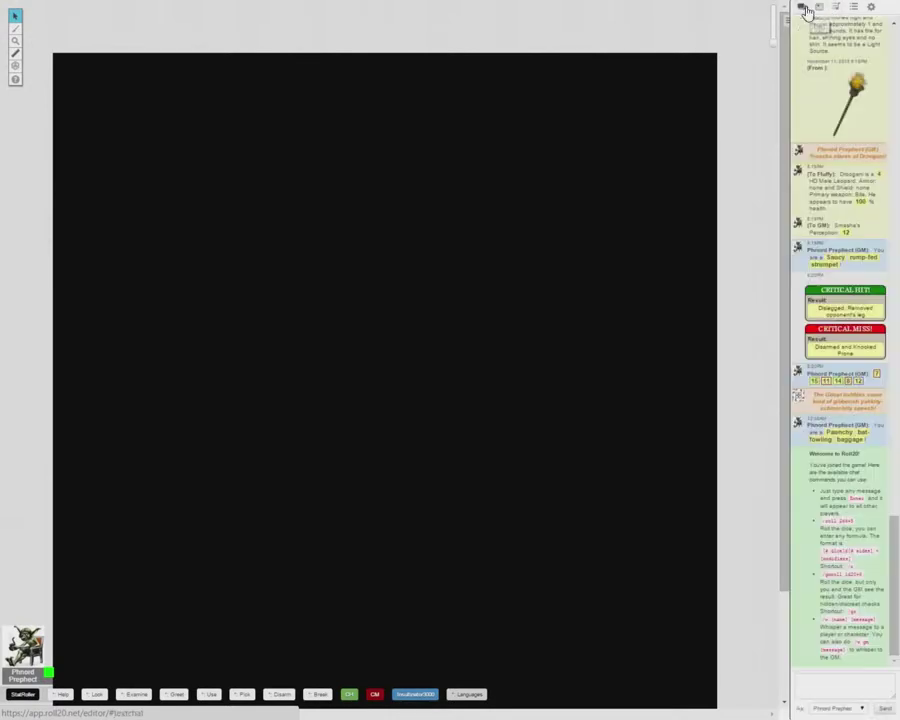
{"action": "left_click", "coordinate": [819, 10]}
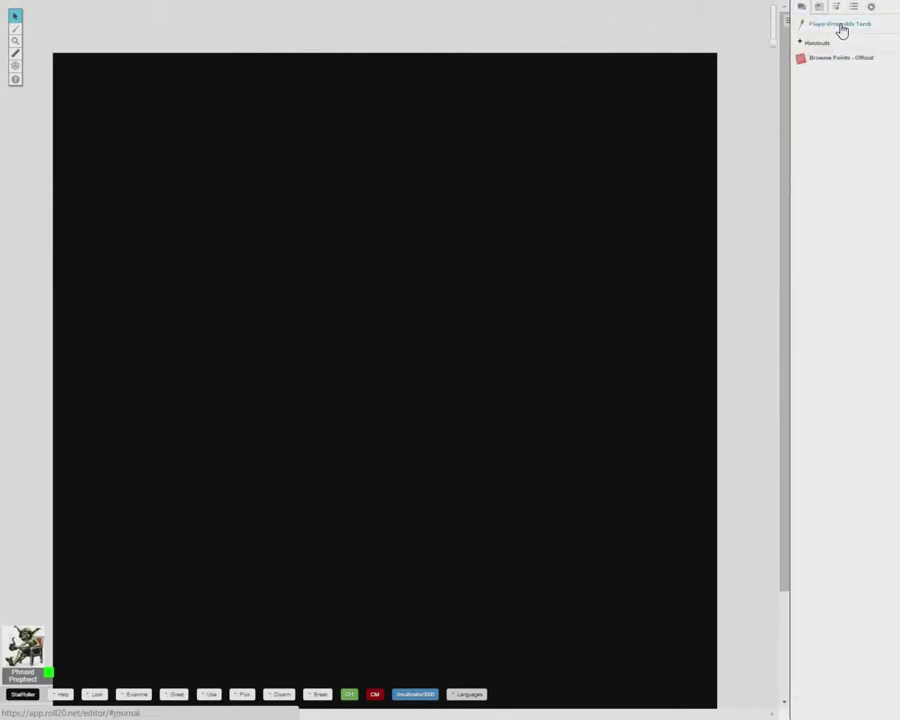
{"action": "left_click_drag", "start_coordinate": [842, 30], "coordinate": [75, 72]}
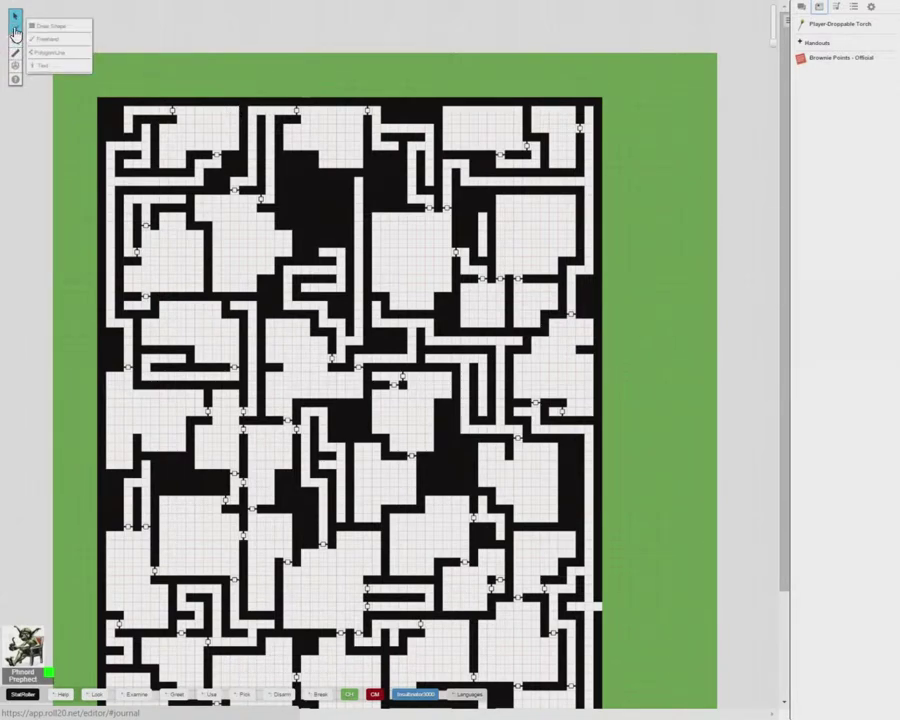
Step: Rejoin the game as GM and switch to the Dynamic Lighting layer
{"action": "mouse_move", "coordinate": [14, 42]}
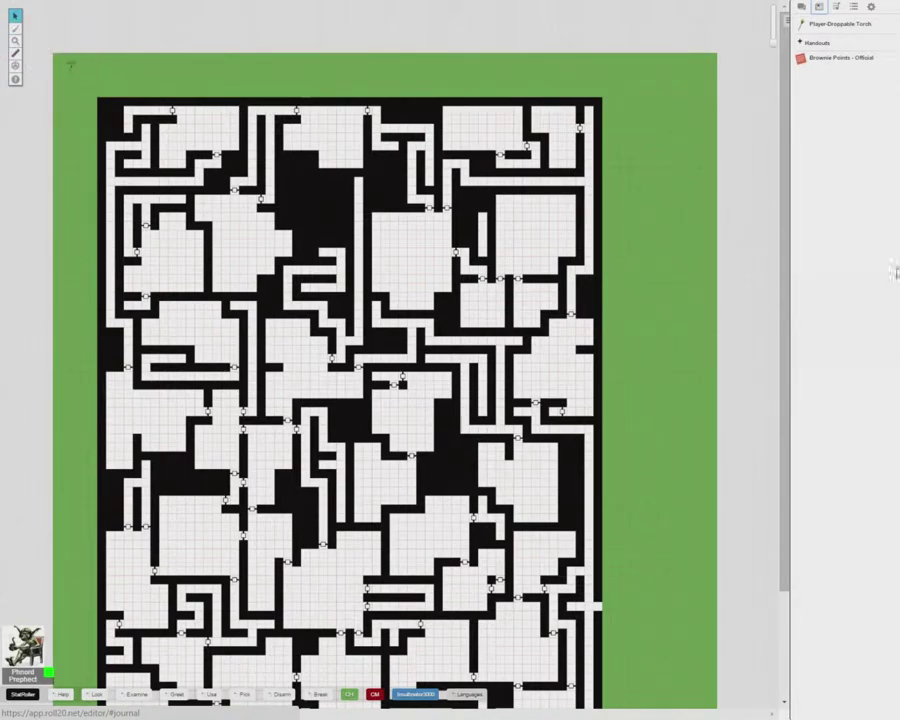
{"action": "left_click", "coordinate": [870, 7]}
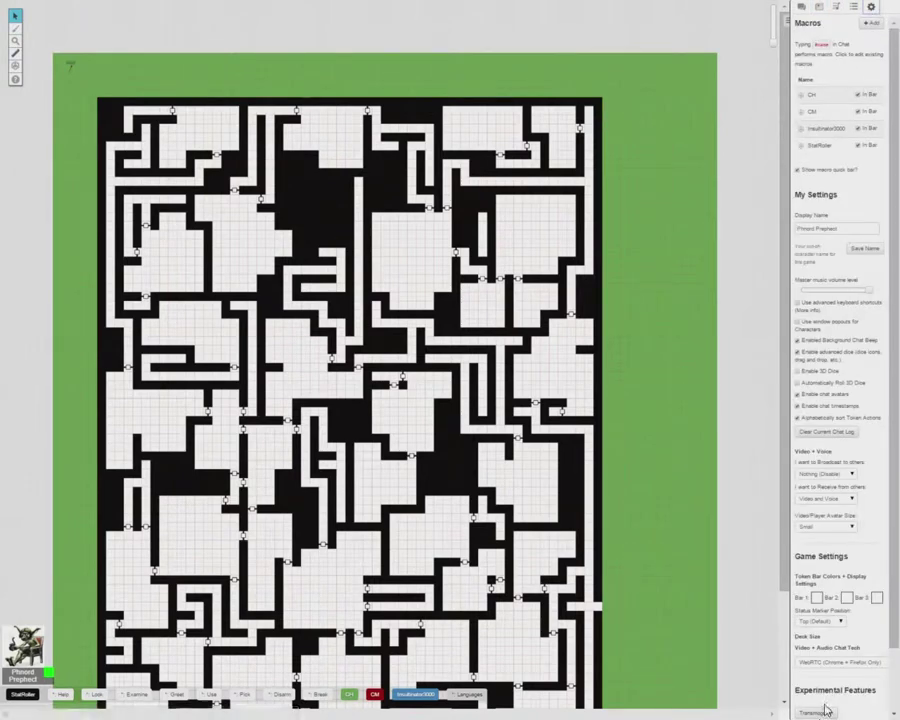
{"action": "scroll", "coordinate": [828, 692], "scroll_direction": "down", "scroll_amount": 2}
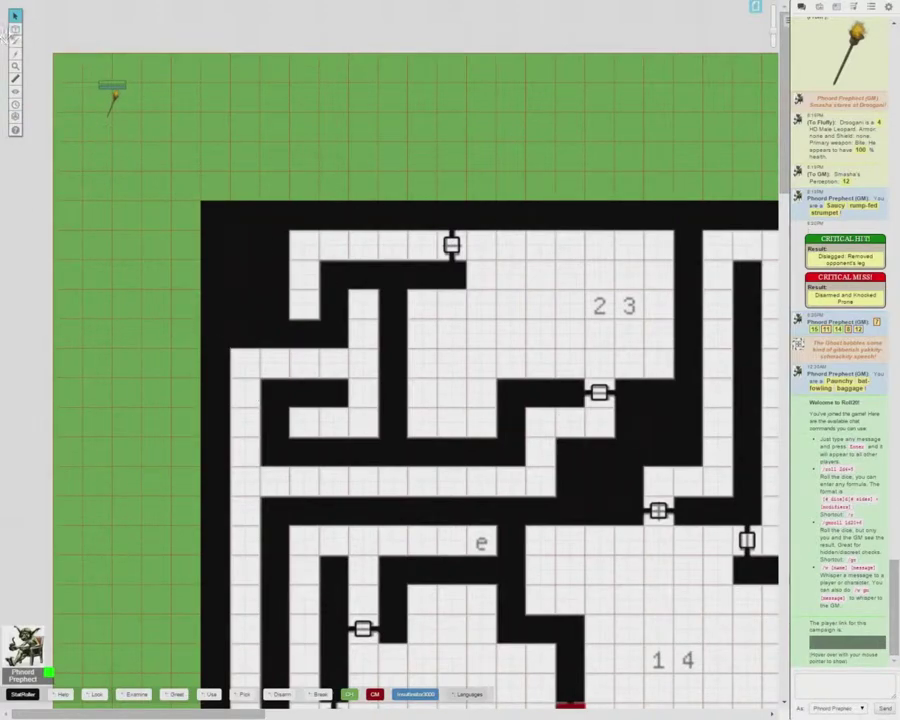
{"action": "mouse_move", "coordinate": [15, 29]}
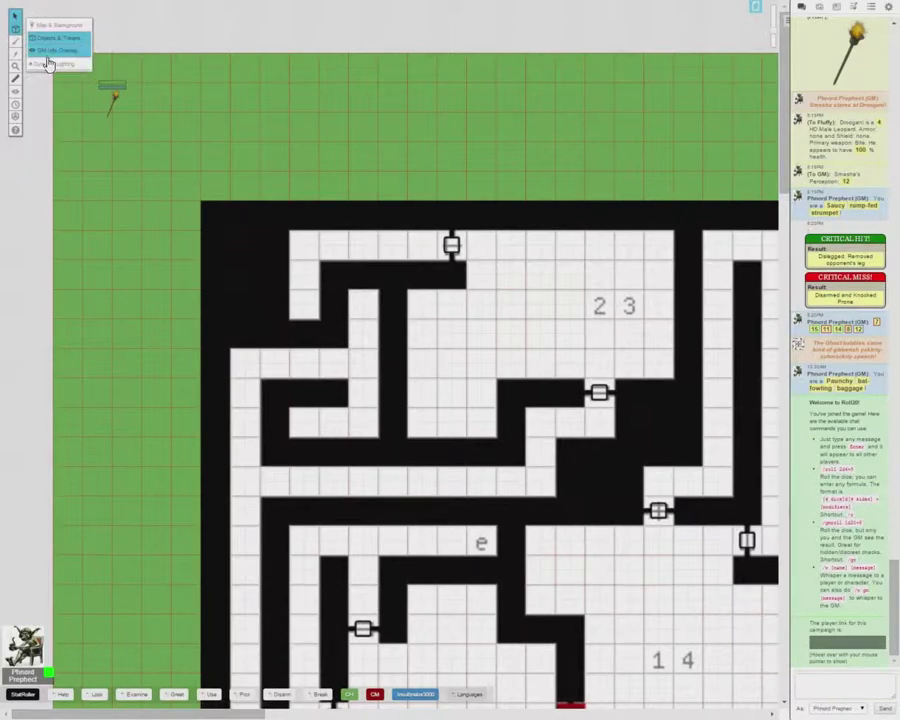
{"action": "left_click", "coordinate": [40, 62]}
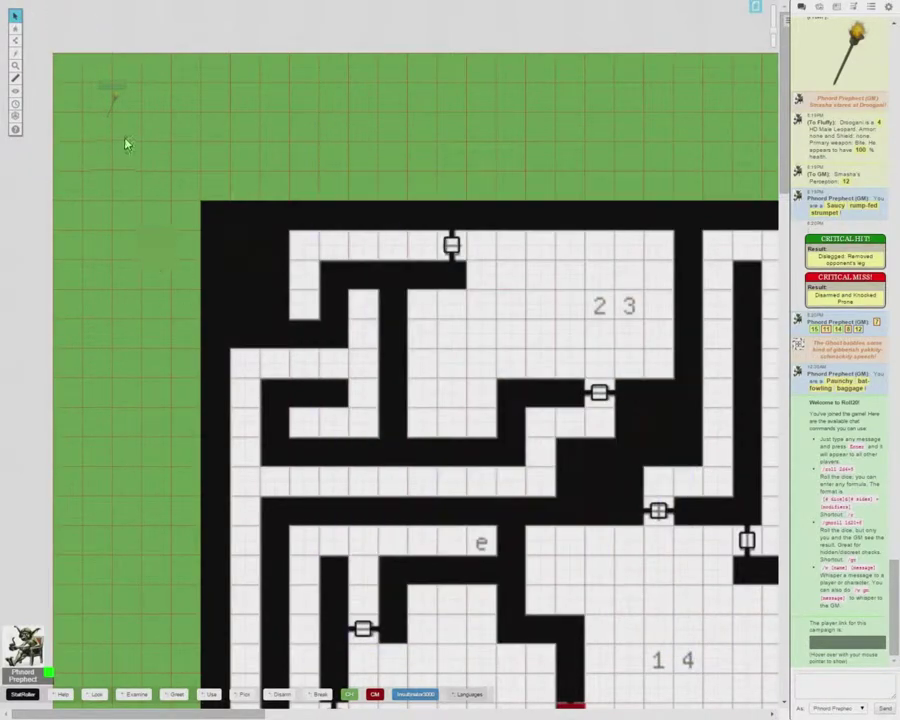
{"action": "left_click_drag", "start_coordinate": [126, 145], "coordinate": [713, 609]}
Step: Activate the Polygon/Line drawing tool and set its line colour to yellow
{"action": "mouse_move", "coordinate": [15, 42]}
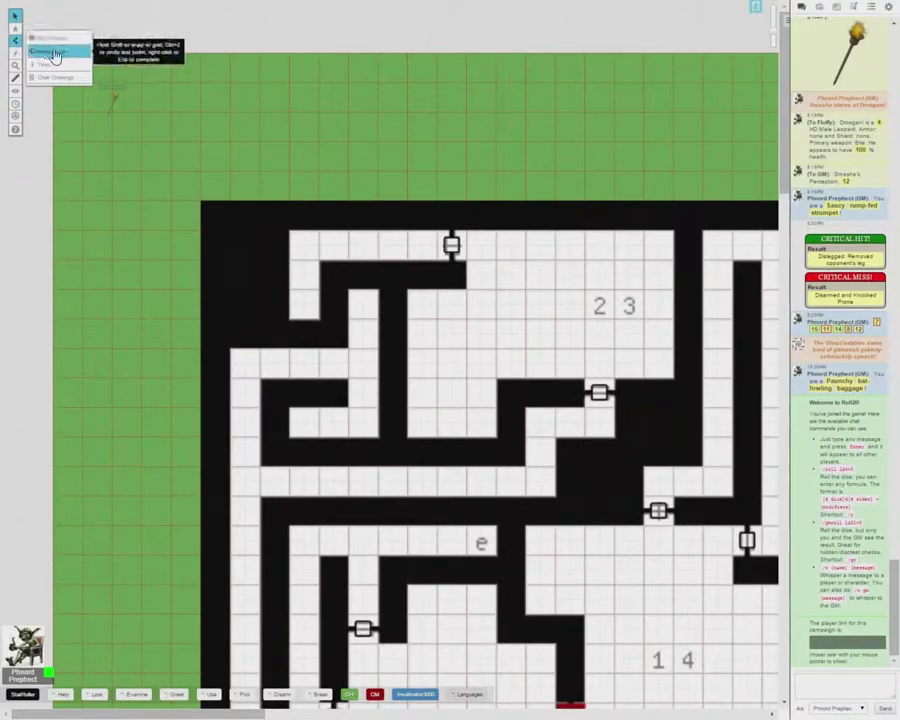
{"action": "left_click", "coordinate": [52, 51]}
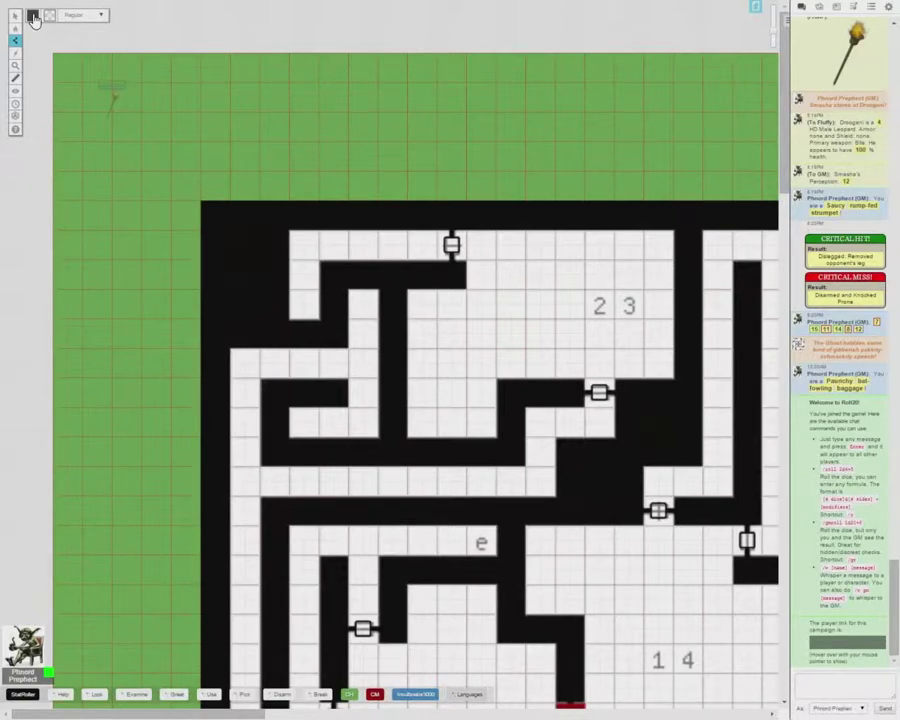
{"action": "left_click", "coordinate": [33, 17]}
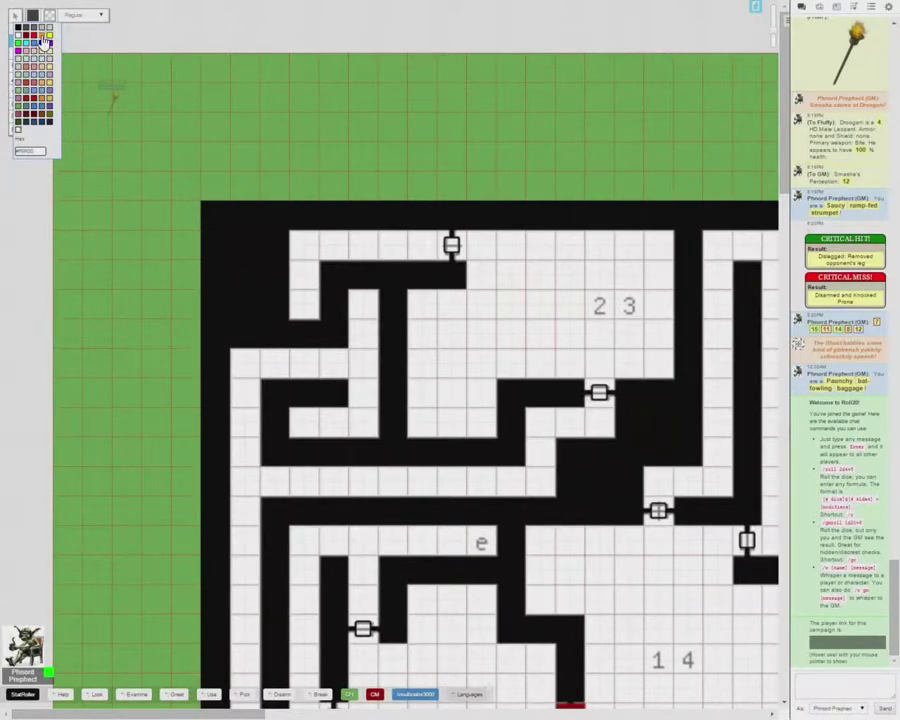
{"action": "left_click", "coordinate": [43, 38]}
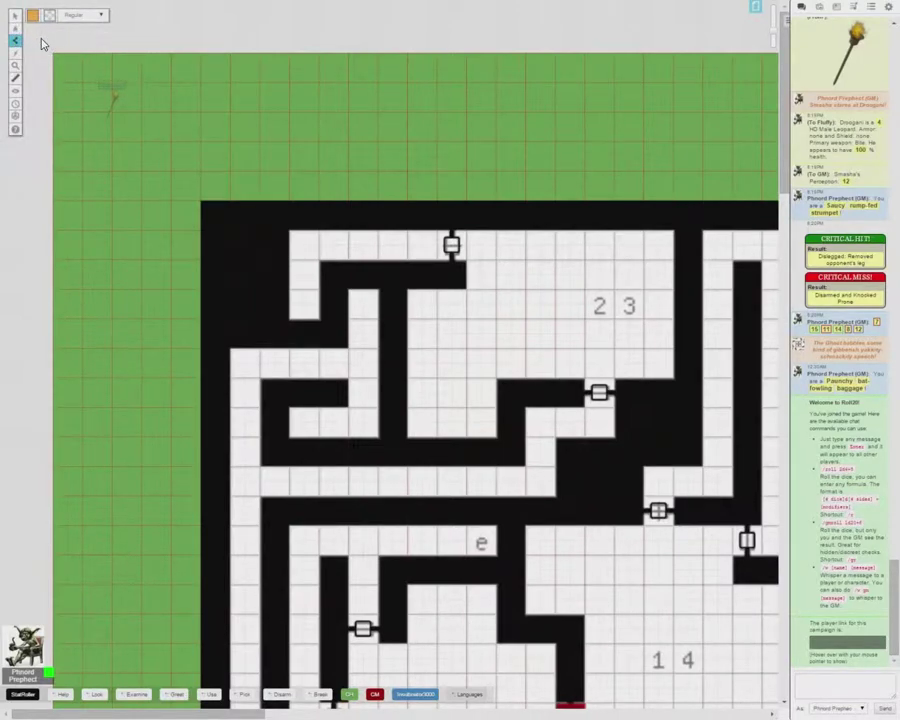
{"action": "left_click", "coordinate": [33, 19]}
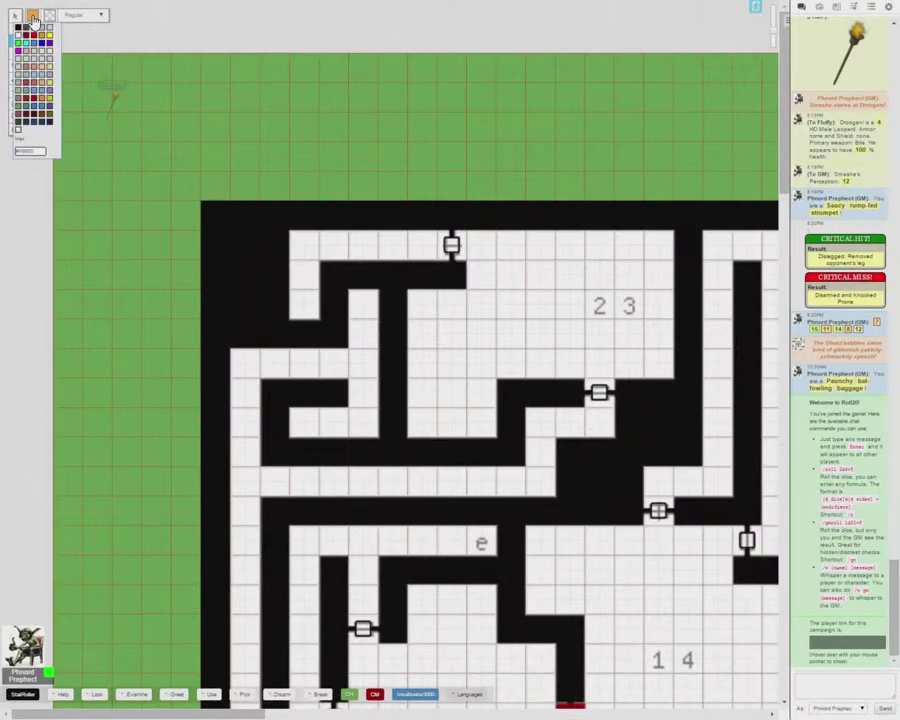
{"action": "left_click", "coordinate": [50, 38]}
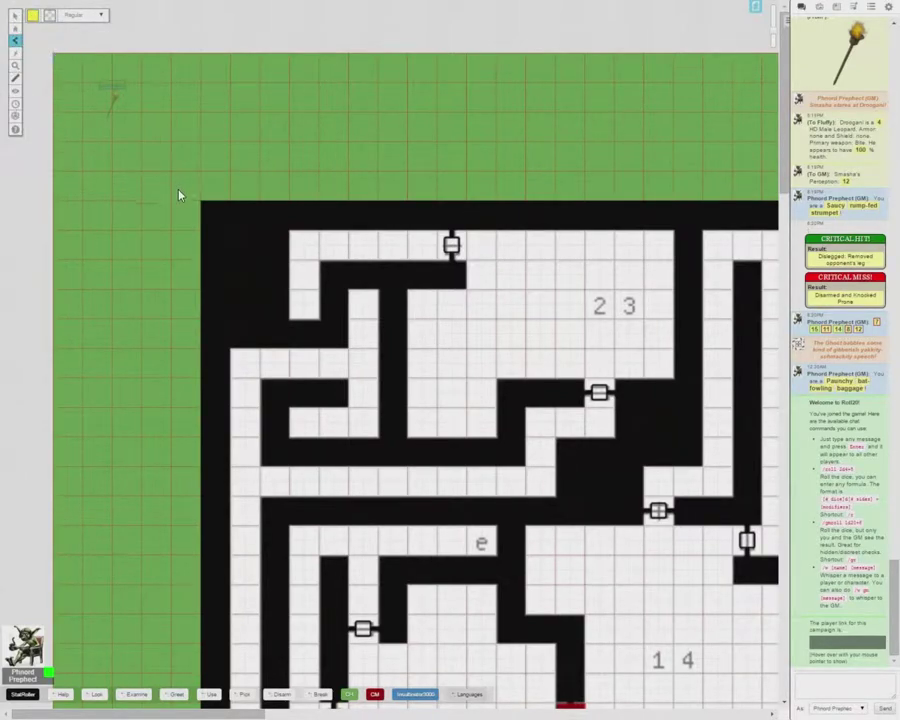
Step: Draw a straight light-blocking line about 18 squares long along the dungeon's upper outer edge, starting at its upper-left corner
{"action": "mouse_move", "coordinate": [21, 45]}
{"action": "left_click", "coordinate": [52, 53]}
{"action": "left_click", "coordinate": [728, 201]}
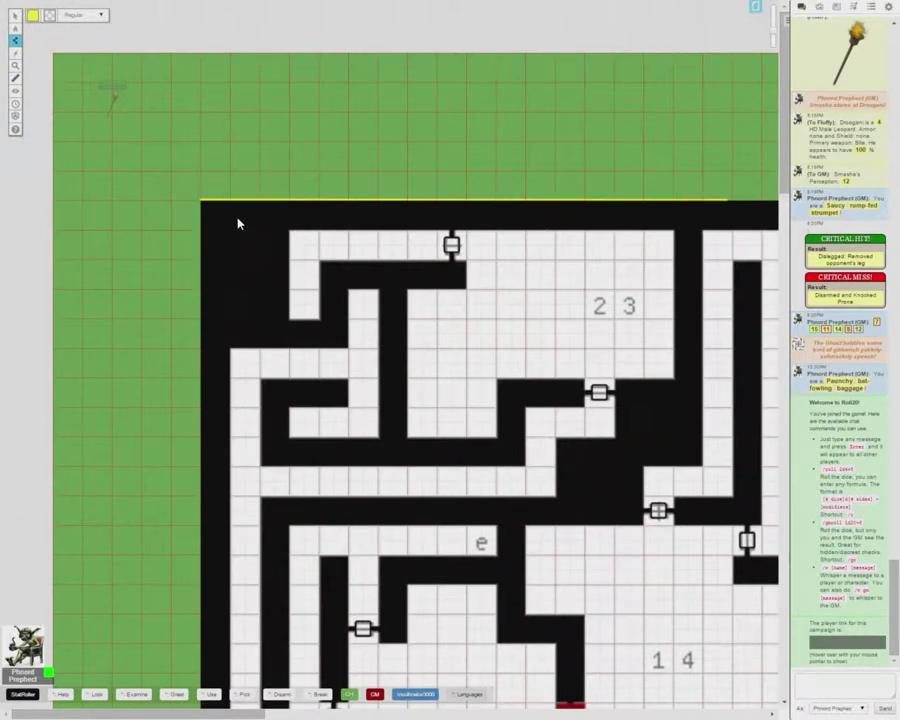
Step: Rejoin as a player and move the torch token closer to the dungeon's upper-left corner to test the light-blocking line
{"action": "left_click", "coordinate": [887, 7]}
{"action": "scroll", "coordinate": [843, 385], "scroll_direction": "down", "scroll_amount": 2}
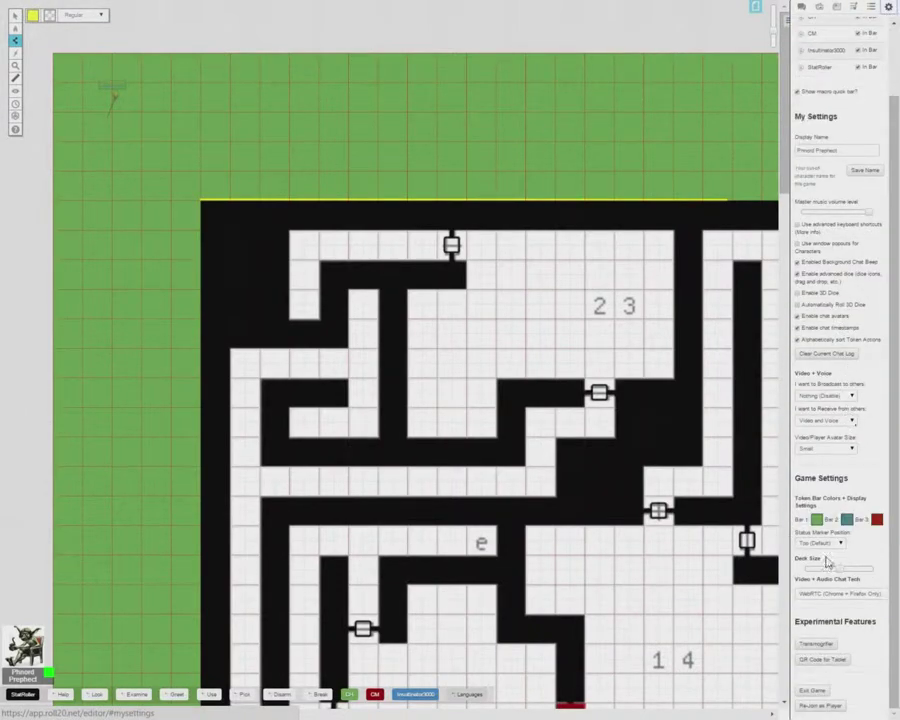
{"action": "left_click", "coordinate": [822, 707]}
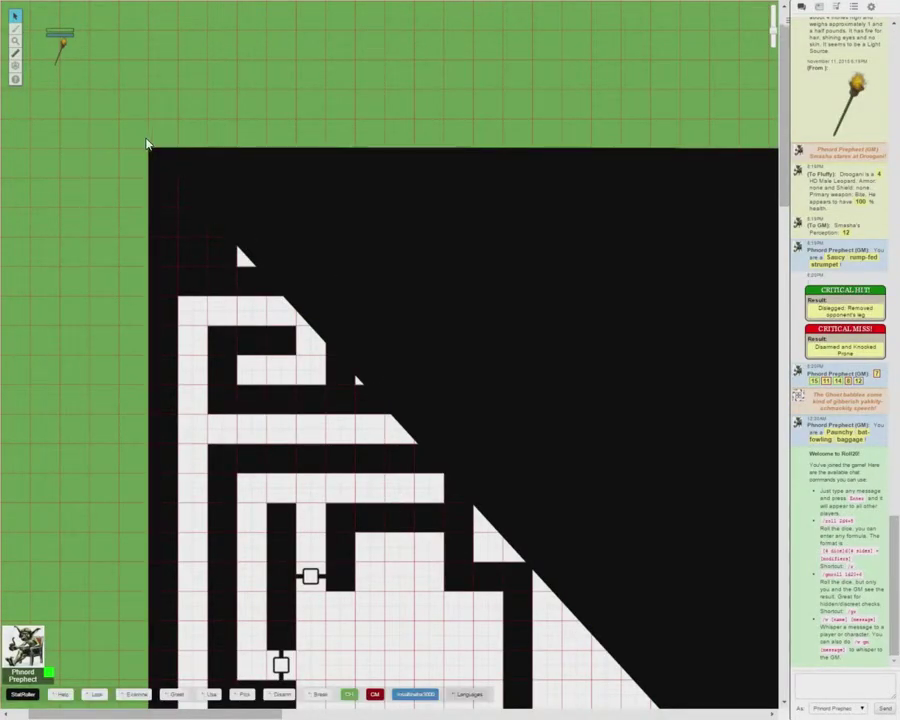
{"action": "left_click_drag", "start_coordinate": [62, 48], "coordinate": [137, 76]}
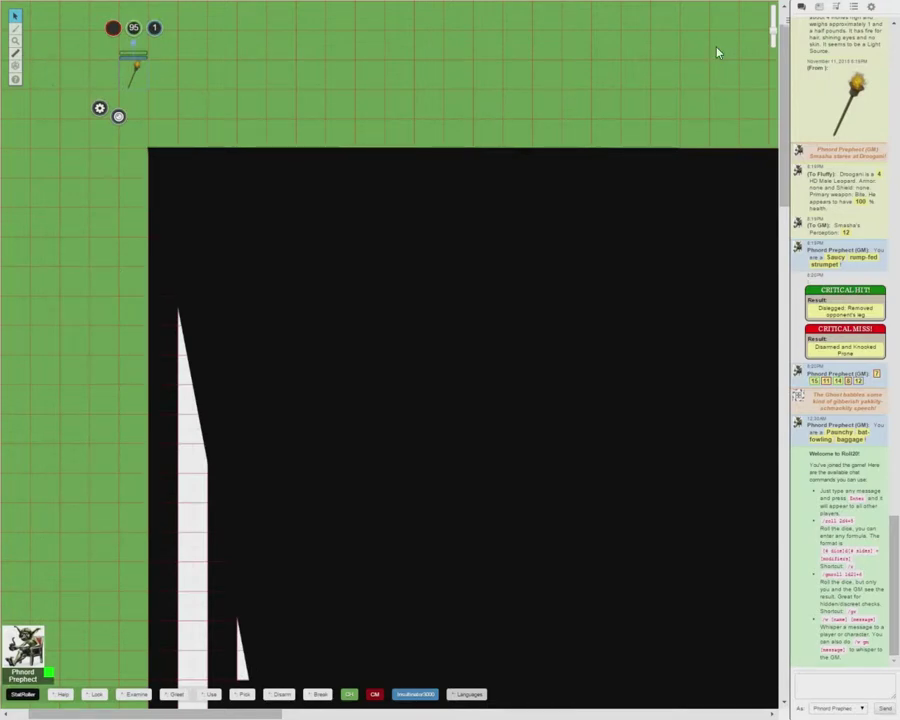
Step: Return to the game in the GM role and reselect the Dynamic Lighting layer
{"action": "left_click", "coordinate": [870, 8]}
{"action": "scroll", "coordinate": [853, 620], "scroll_direction": "down", "scroll_amount": 1}
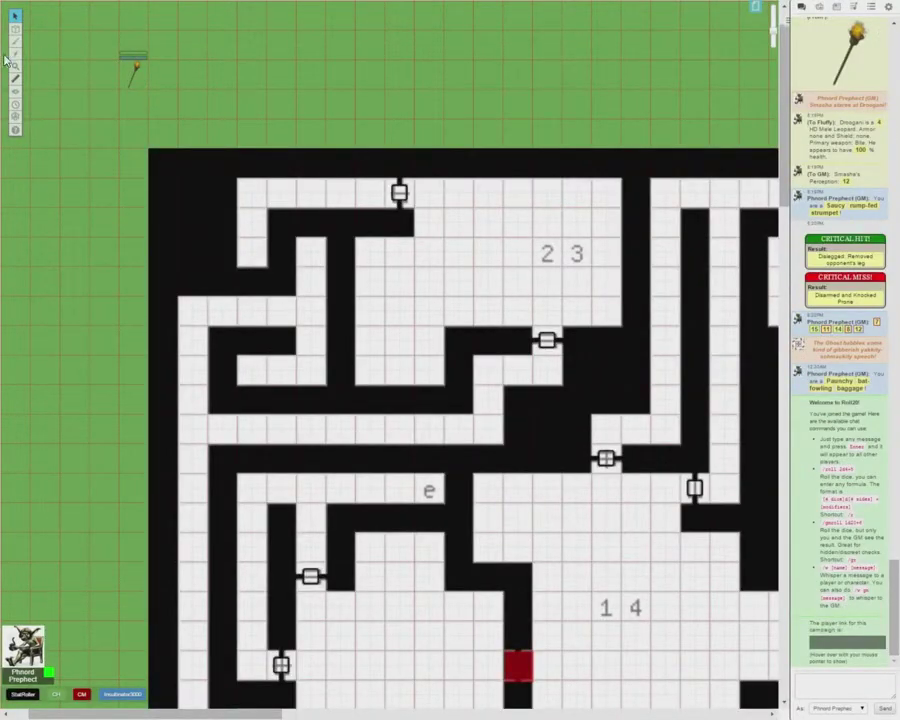
{"action": "mouse_move", "coordinate": [14, 30]}
{"action": "left_click", "coordinate": [46, 64]}
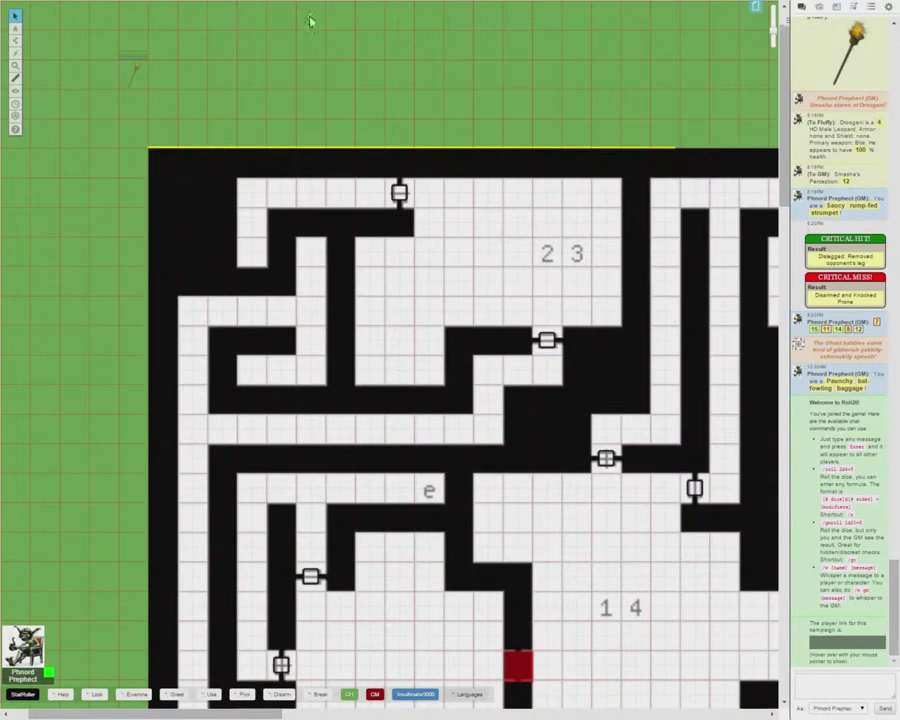
Step: Reactivate the Polygon/Line drawing tool and set its line colour to yellow again
{"action": "mouse_move", "coordinate": [15, 40]}
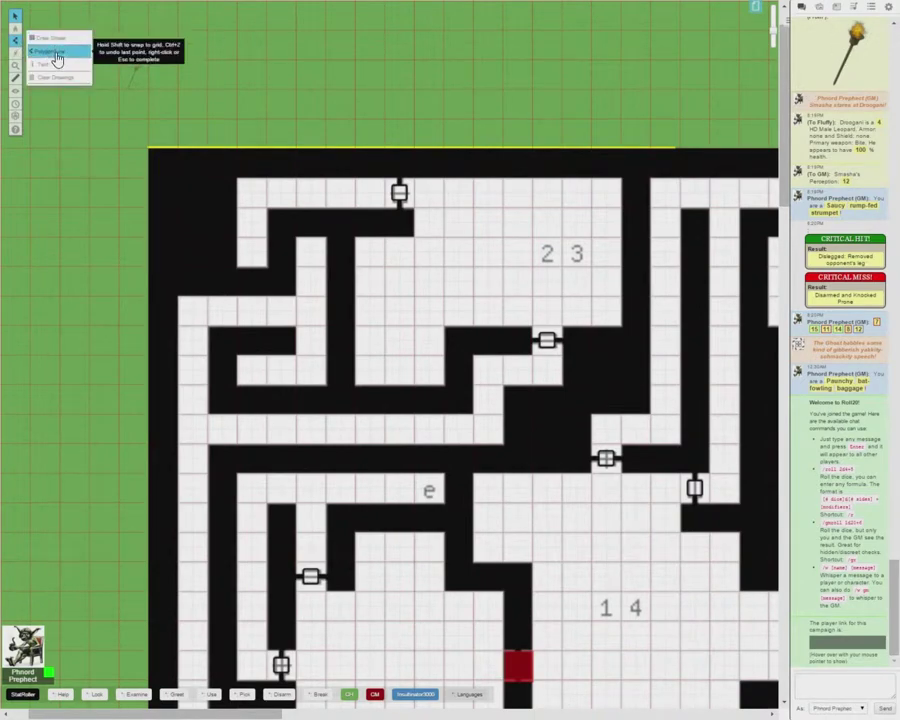
{"action": "left_click", "coordinate": [58, 54]}
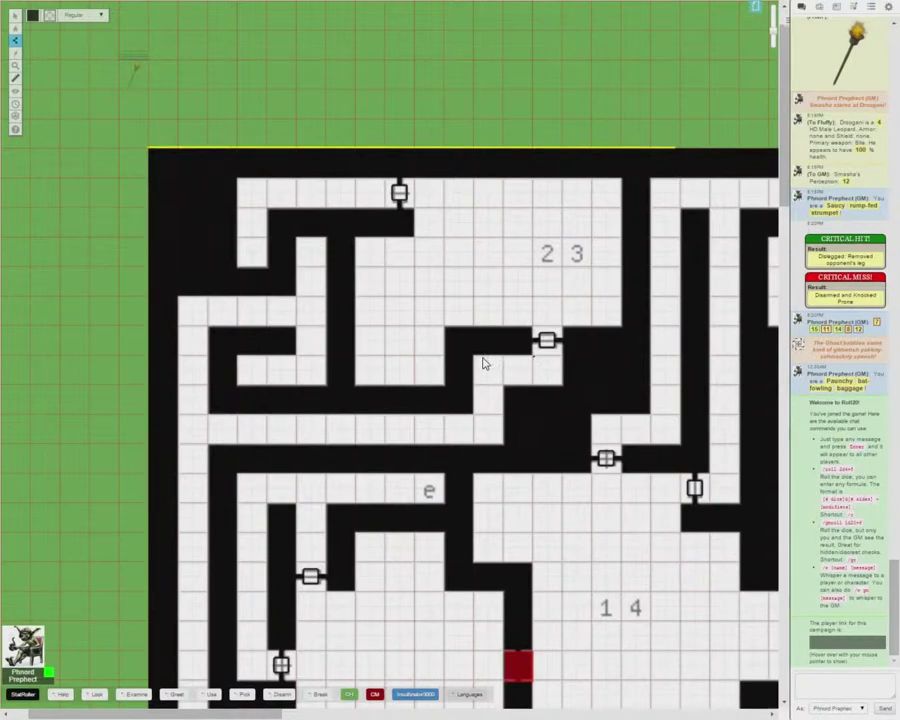
{"action": "left_click", "coordinate": [33, 17]}
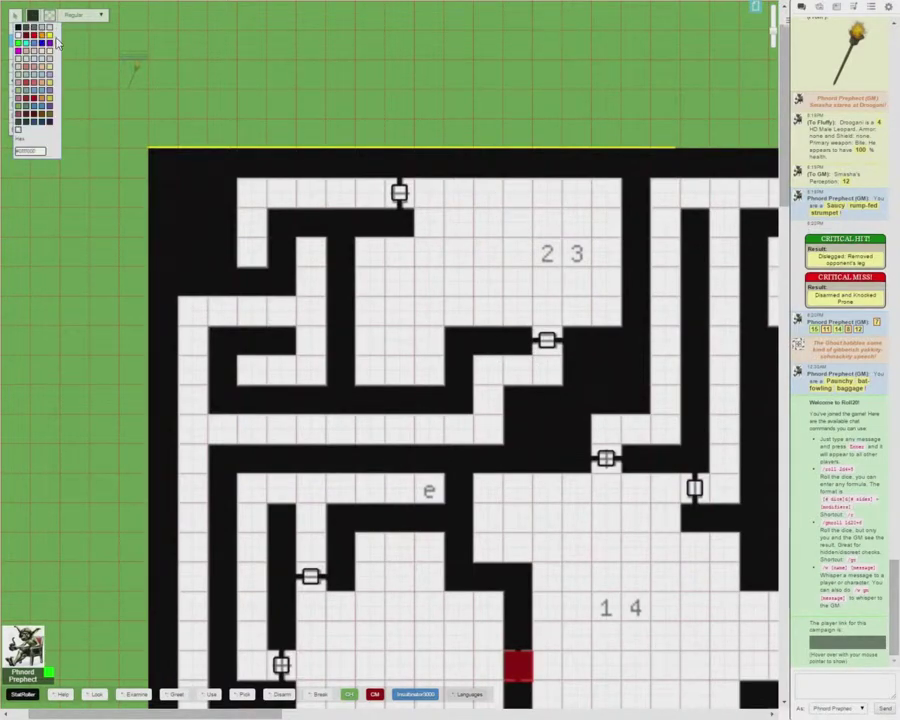
{"action": "left_click", "coordinate": [48, 35]}
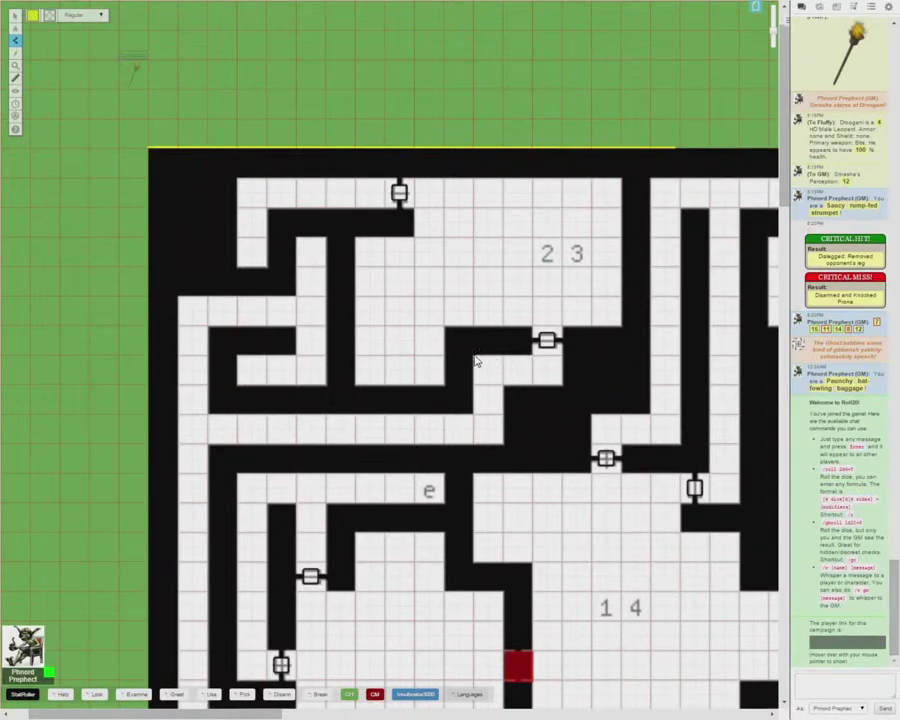
Step: Trace a light-blocking line from the door below room 23 around the dead-end passages and down the outer wall of the far-left corridor
{"action": "left_click_drag", "start_coordinate": [476, 358], "coordinate": [474, 416]}
{"action": "mouse_move", "coordinate": [208, 421]}
{"action": "left_mouse_down"}
{"action": "mouse_move", "coordinate": [210, 333]}
{"action": "mouse_move", "coordinate": [293, 333]}
{"action": "mouse_move", "coordinate": [296, 360]}
{"action": "mouse_move", "coordinate": [241, 366]}
{"action": "mouse_move", "coordinate": [236, 390]}
{"action": "left_mouse_up"}
{"action": "left_click_drag", "start_coordinate": [329, 390], "coordinate": [327, 387]}
{"action": "mouse_move", "coordinate": [326, 243]}
{"action": "left_mouse_down"}
{"action": "mouse_move", "coordinate": [303, 243]}
{"action": "mouse_move", "coordinate": [295, 296]}
{"action": "left_mouse_up"}
{"action": "left_click_drag", "start_coordinate": [184, 299], "coordinate": [179, 294]}
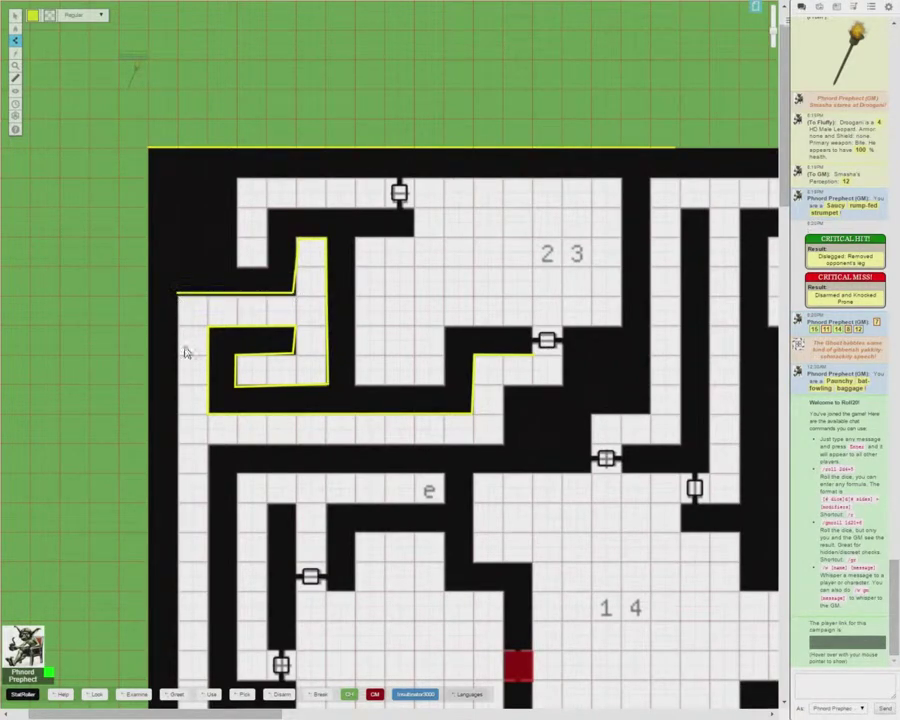
{"action": "left_click_drag", "start_coordinate": [176, 449], "coordinate": [176, 447]}
{"action": "left_click_drag", "start_coordinate": [178, 686], "coordinate": [177, 684]}
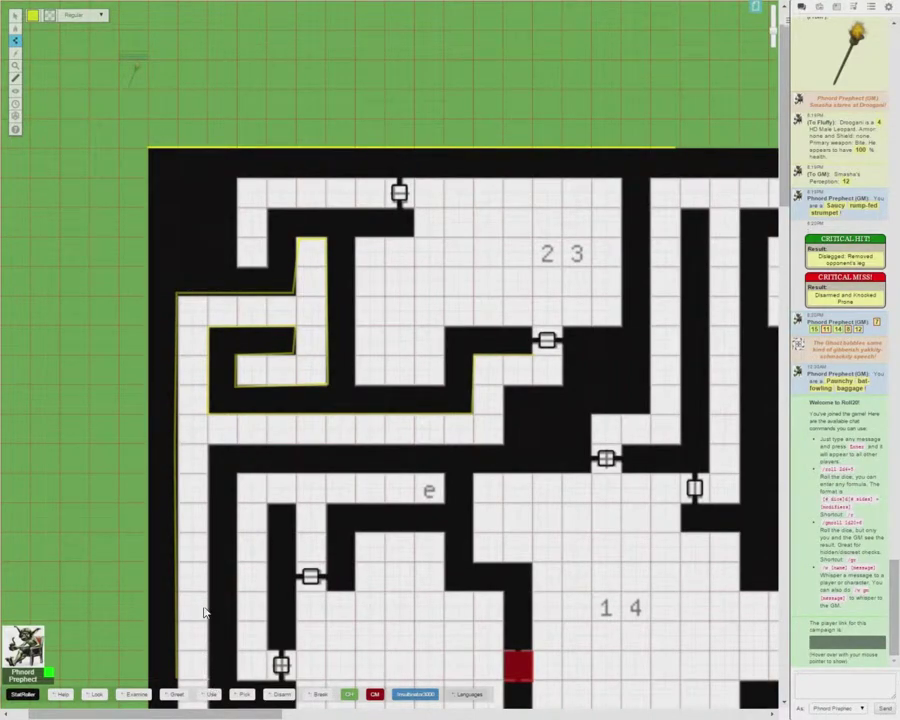
Step: Trace the opposite wall from the far-left corridor along the horizontal corridor, past the door and up to room 23's upper-right corner
{"action": "mouse_move", "coordinate": [208, 450]}
{"action": "left_mouse_down"}
{"action": "mouse_move", "coordinate": [502, 450]}
{"action": "mouse_move", "coordinate": [505, 392]}
{"action": "left_mouse_up"}
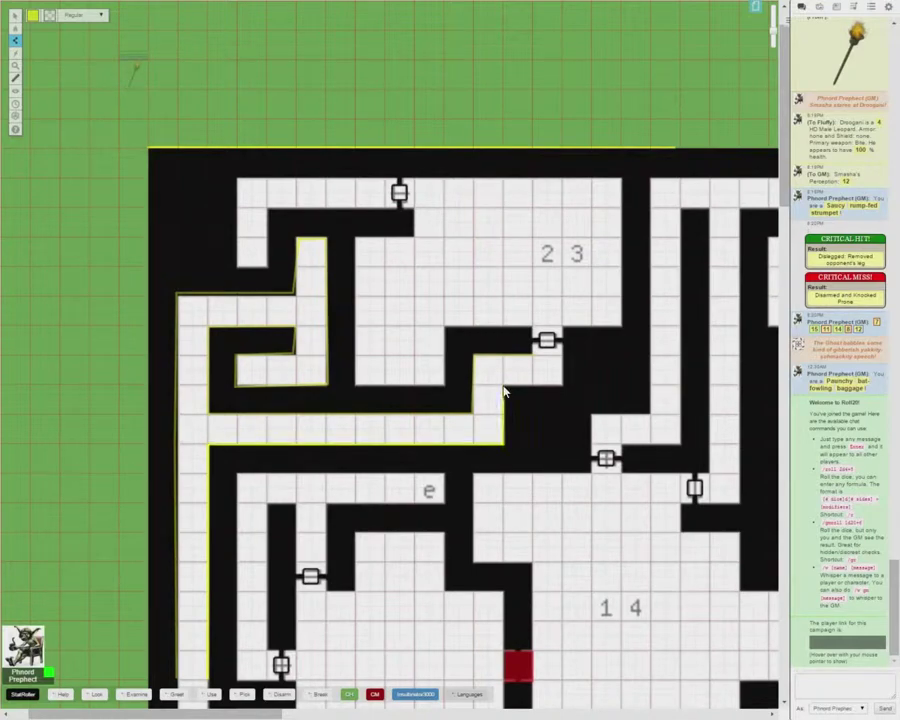
{"action": "left_click_drag", "start_coordinate": [565, 390], "coordinate": [565, 332]}
{"action": "left_click", "coordinate": [622, 331]}
{"action": "left_click", "coordinate": [622, 183]}
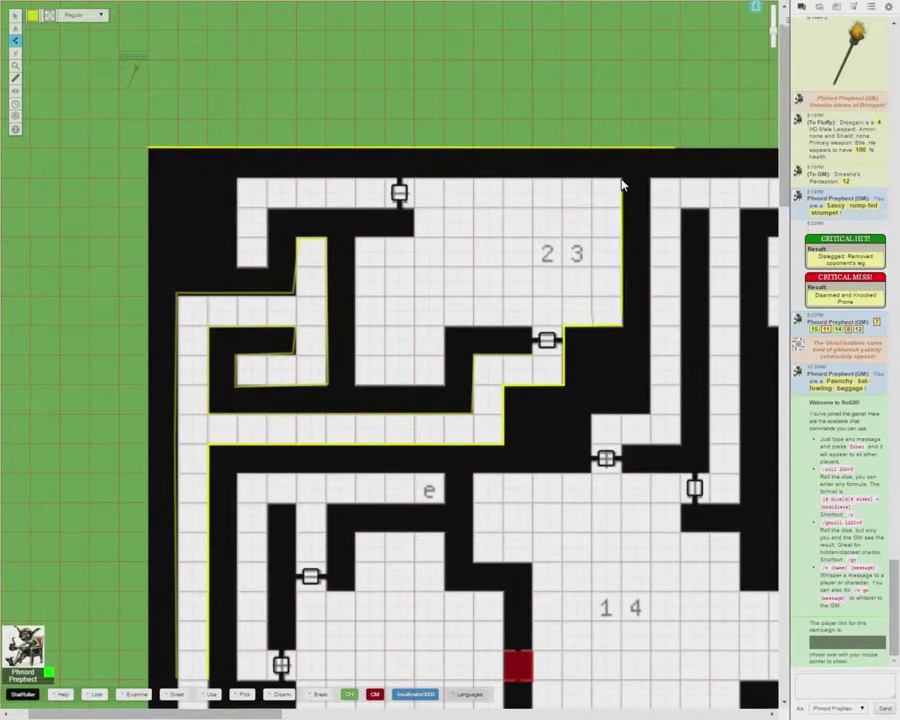
Step: Continue the light-blocking line along room 23's upper wall and around the dead-end alcove at its far left
{"action": "left_click", "coordinate": [238, 183]}
{"action": "left_click", "coordinate": [235, 269]}
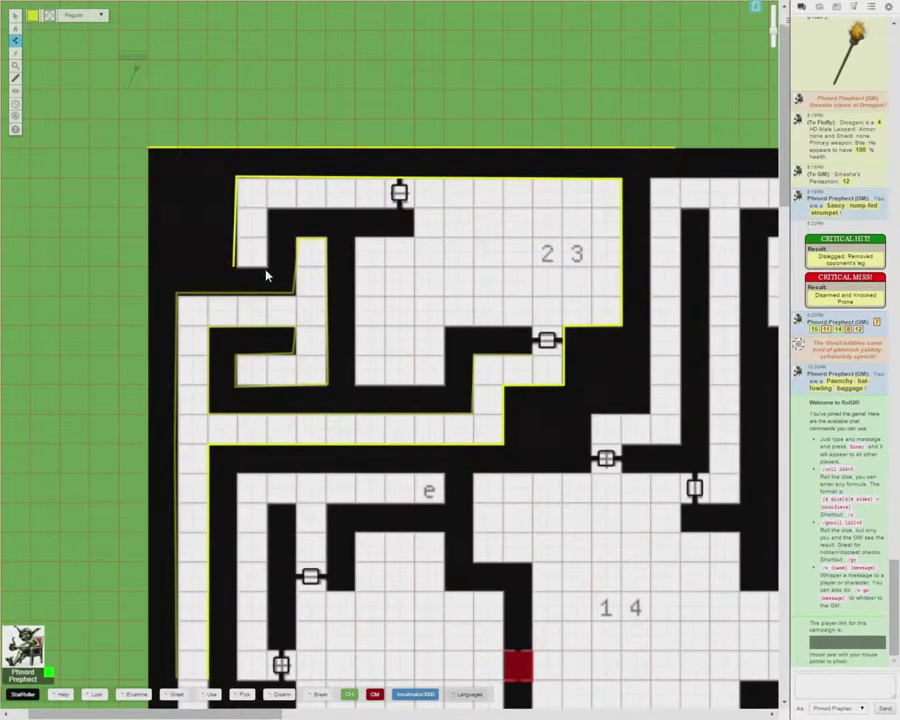
{"action": "left_click", "coordinate": [266, 271]}
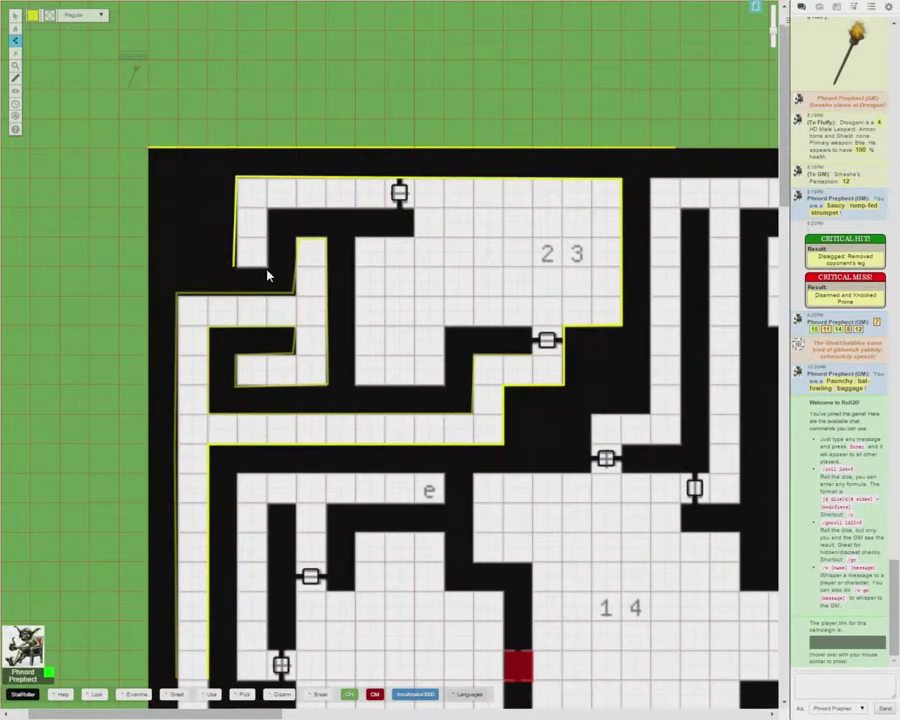
{"action": "left_click", "coordinate": [268, 213]}
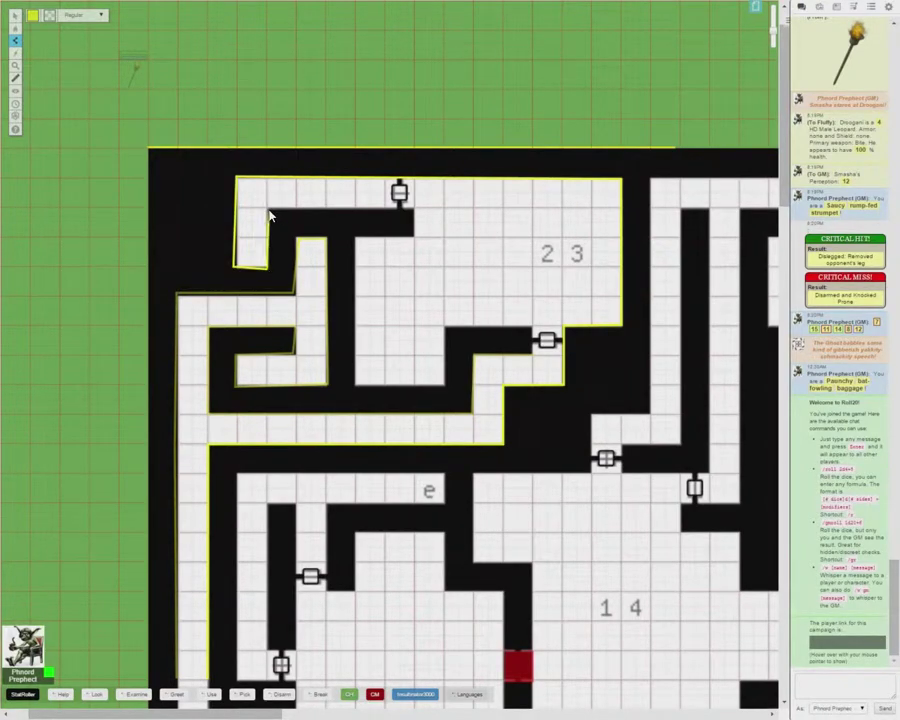
Step: Finish the line along the alcove passage's lower wall and room 23's left and lower walls, ending at the lower door
{"action": "left_click", "coordinate": [415, 212]}
{"action": "left_click", "coordinate": [414, 239]}
{"action": "left_click", "coordinate": [357, 240]}
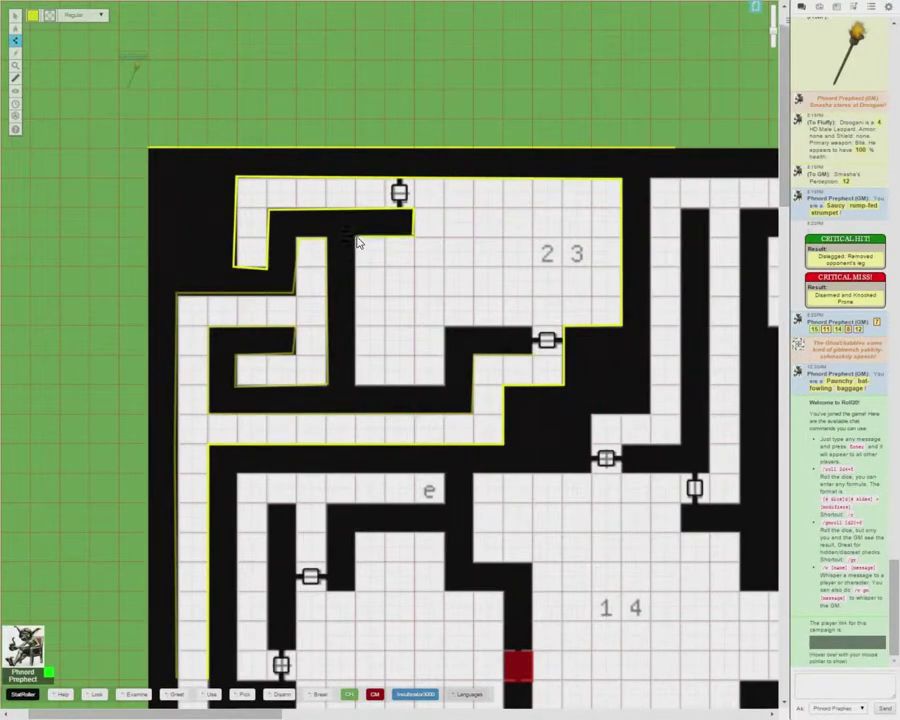
{"action": "left_click", "coordinate": [357, 390]}
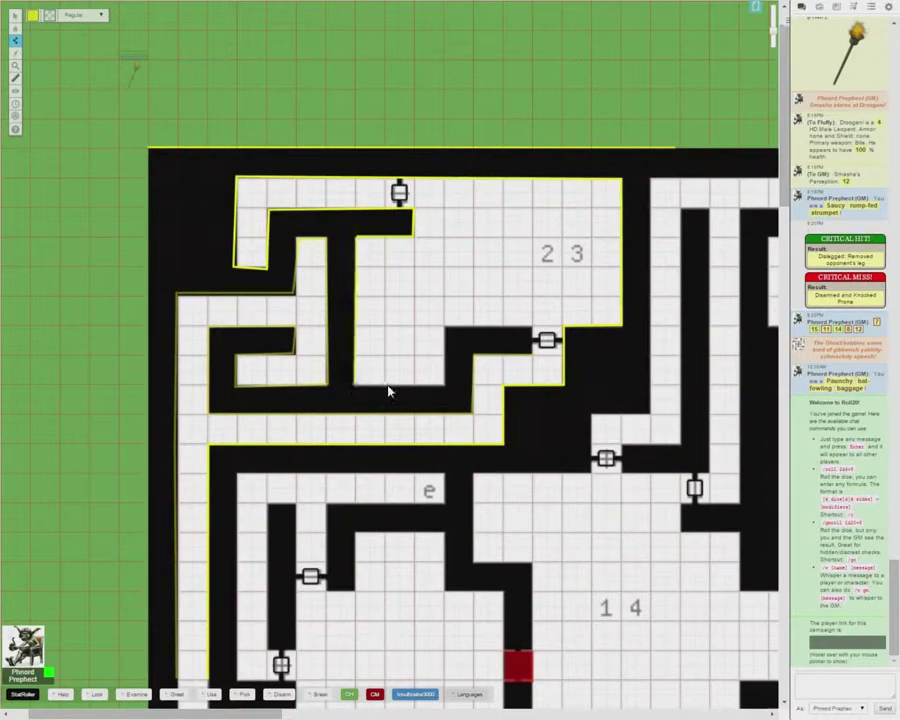
{"action": "left_click", "coordinate": [446, 389]}
{"action": "left_click", "coordinate": [446, 333]}
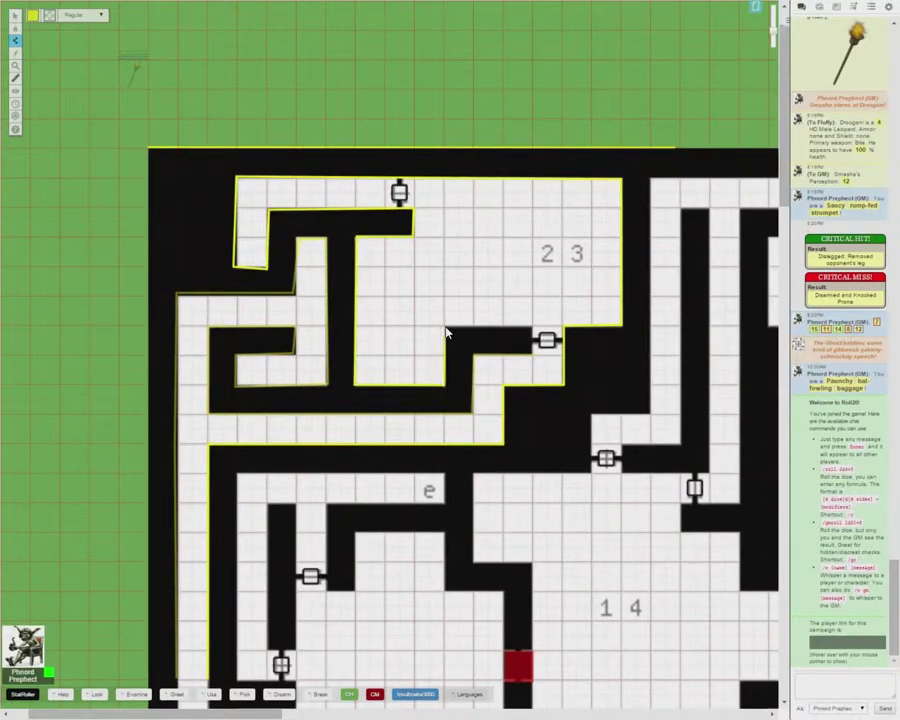
{"action": "left_click", "coordinate": [534, 331]}
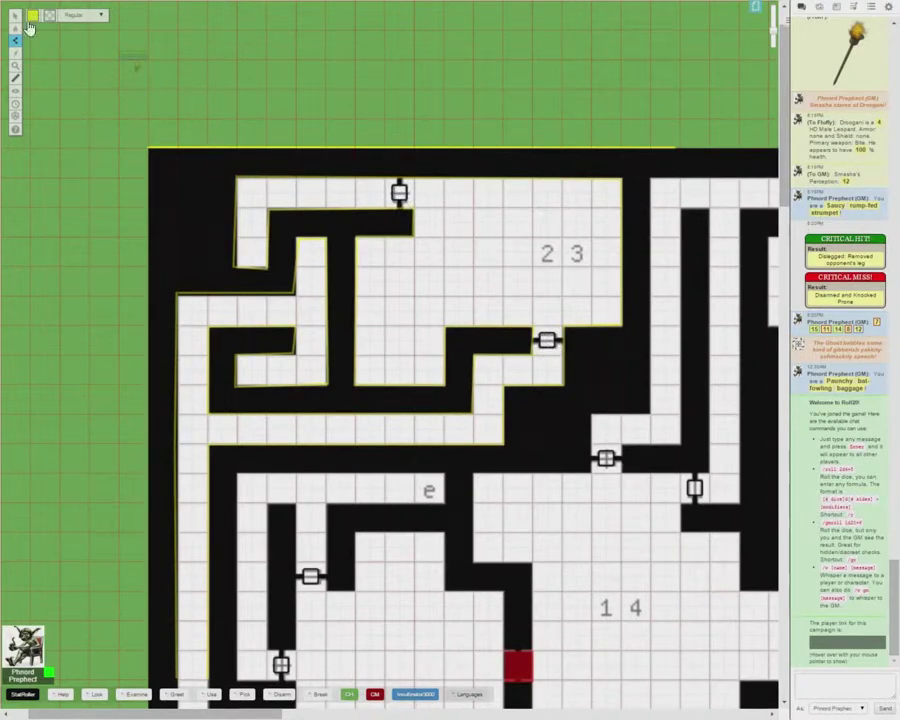
Step: Switch to the Objects & Tokens layer and move the torch token to the junction of the far-left and horizontal corridors
{"action": "mouse_move", "coordinate": [15, 18]}
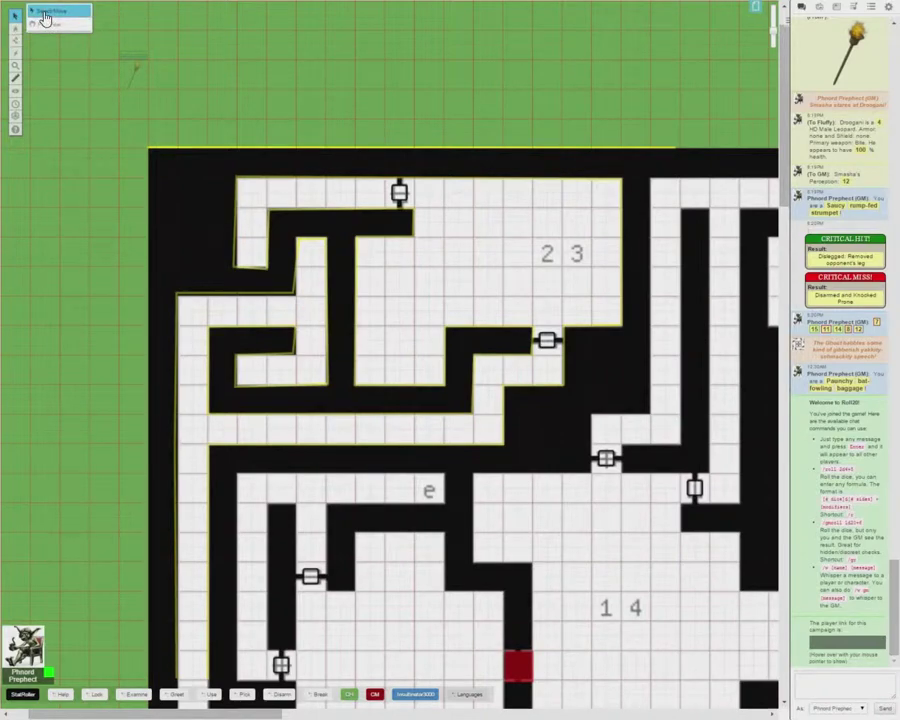
{"action": "left_click", "coordinate": [50, 38]}
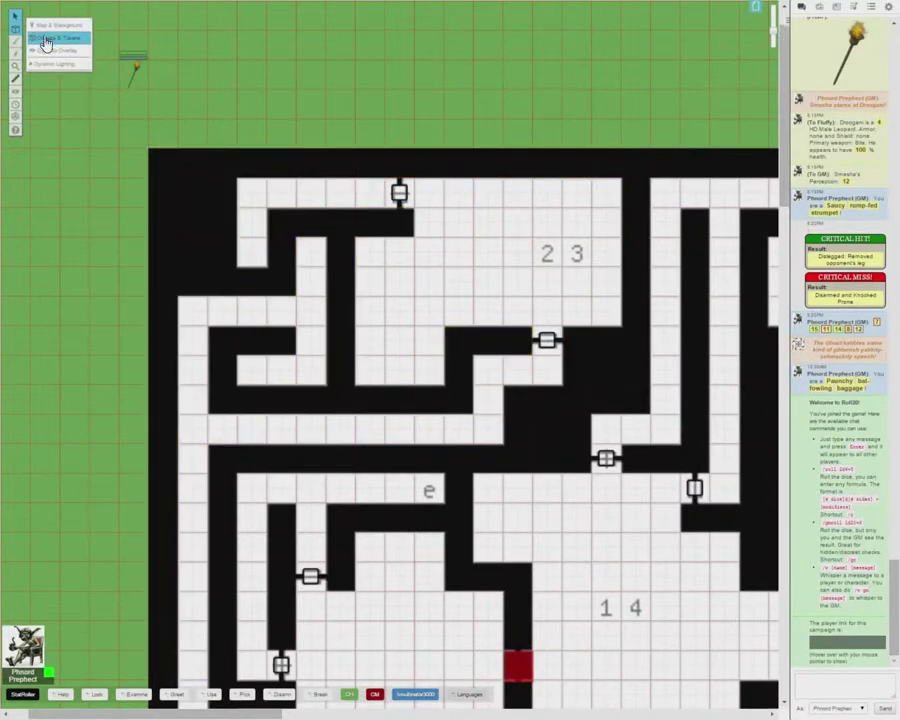
{"action": "left_click", "coordinate": [139, 72]}
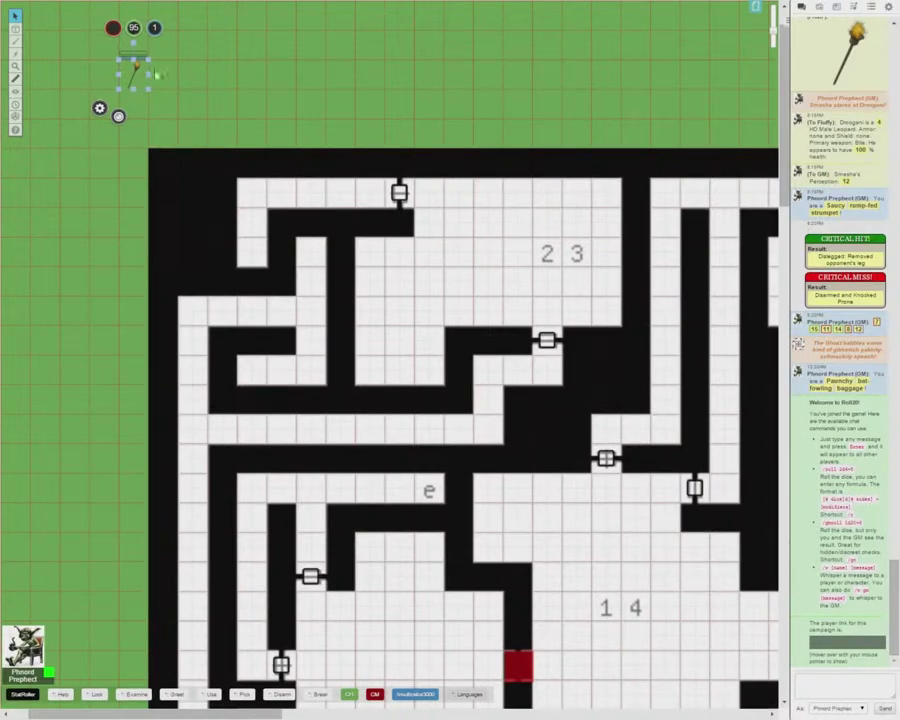
{"action": "left_click_drag", "start_coordinate": [130, 80], "coordinate": [203, 432]}
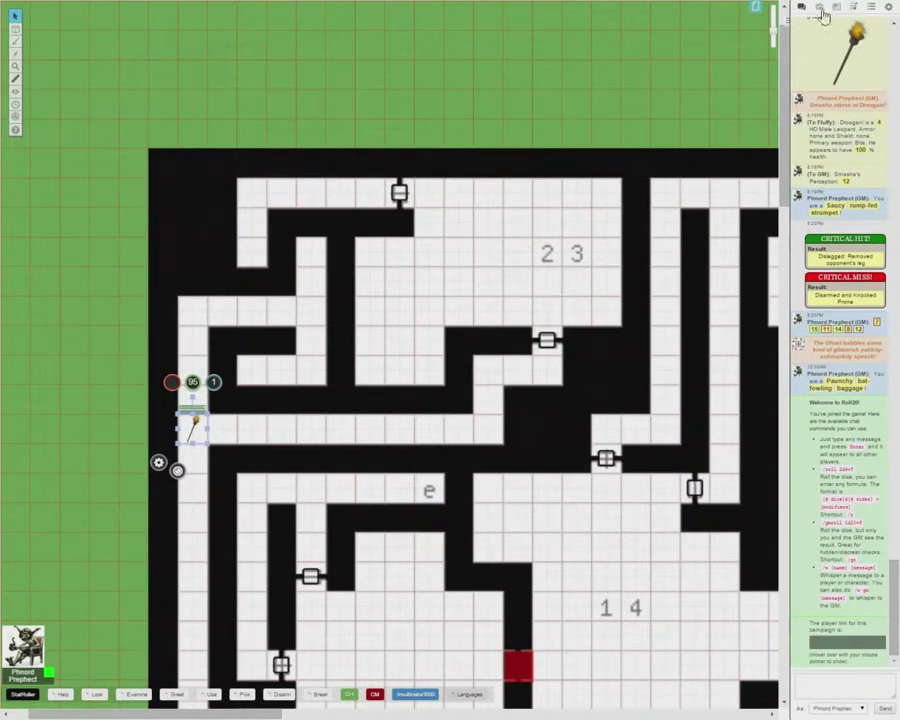
Step: Rejoin the game as a player from the game settings
{"action": "left_click", "coordinate": [888, 6]}
{"action": "scroll", "coordinate": [838, 614], "scroll_direction": "down", "scroll_amount": 2}
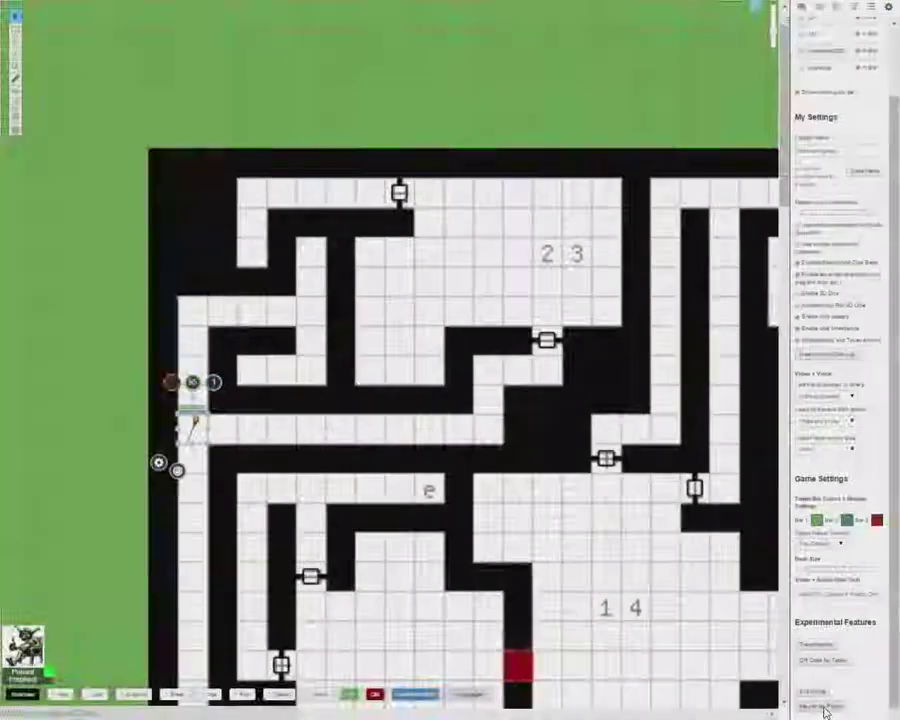
{"action": "left_click", "coordinate": [824, 708]}
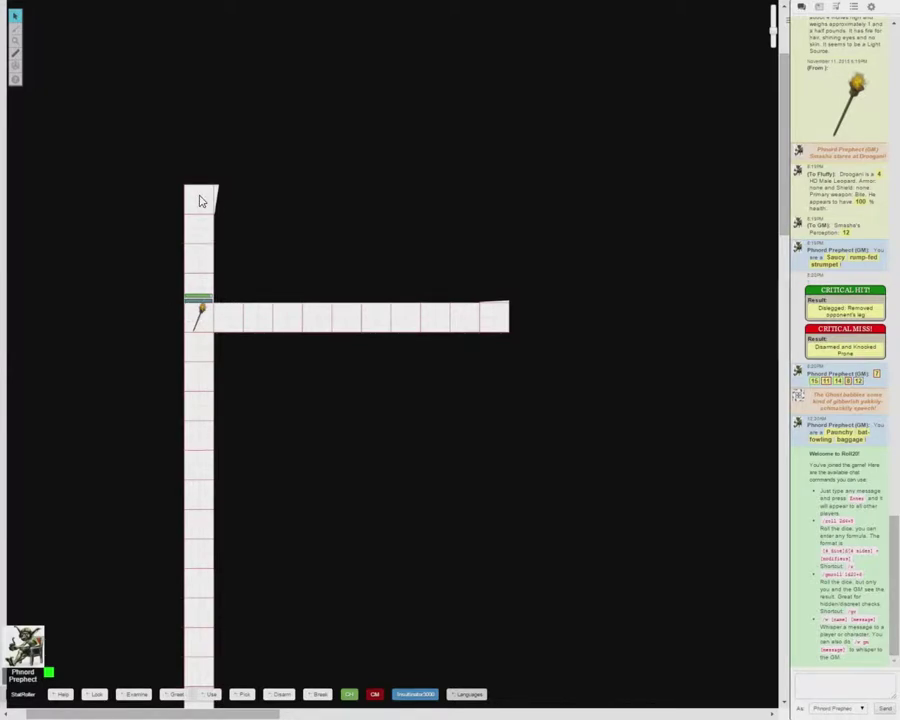
Step: Move the torch token four squares up the far-left corridor and four squares right to the short side passage
{"action": "left_click", "coordinate": [202, 313]}
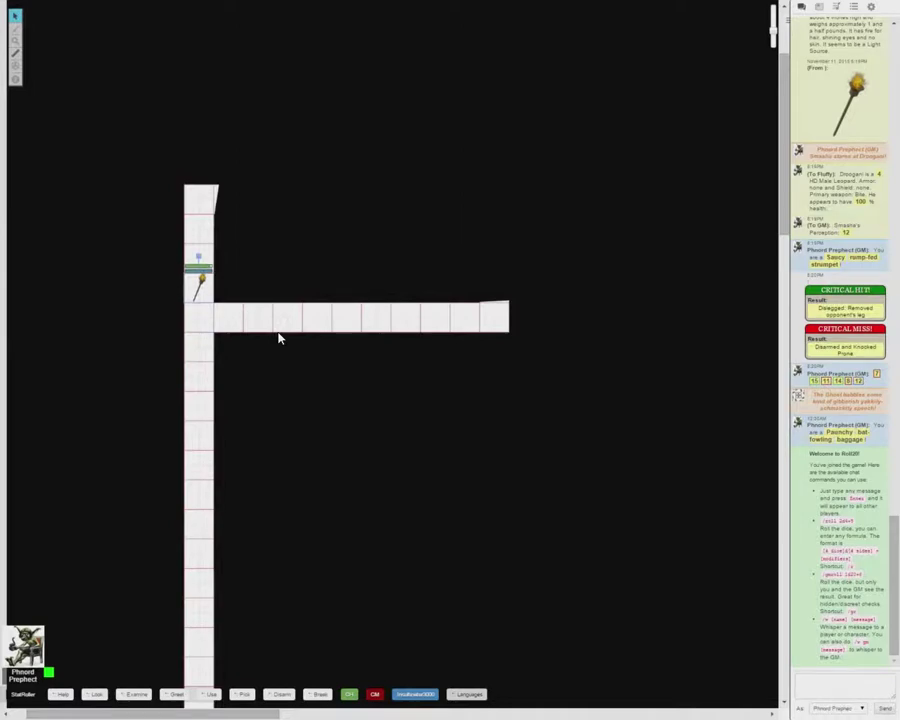
{"action": "key", "text": "Up"}
{"action": "key", "text": "Up"}
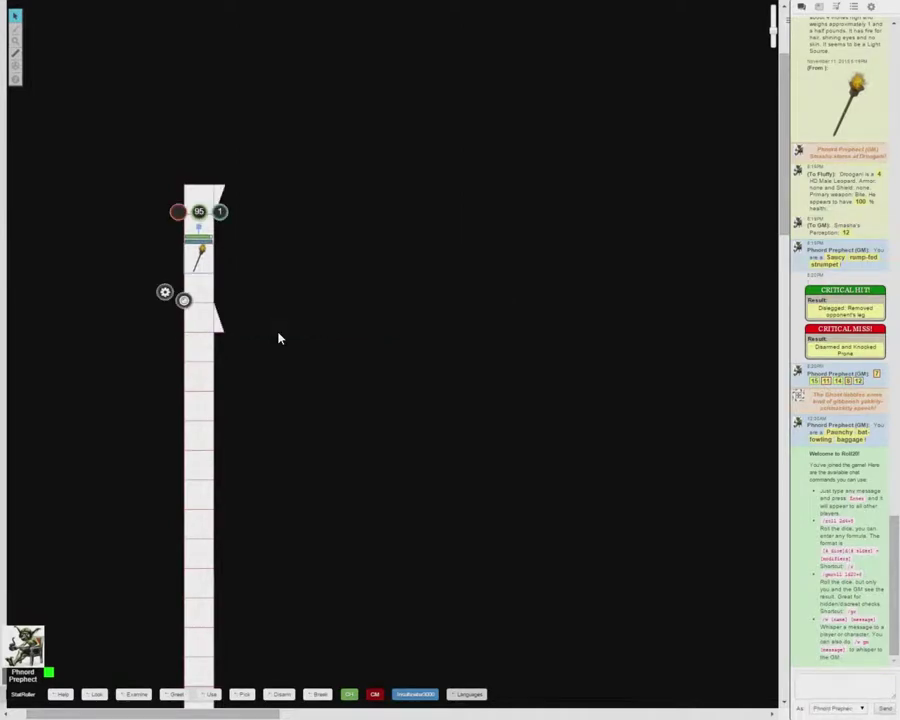
{"action": "key", "text": "Up"}
{"action": "key", "text": "Up"}
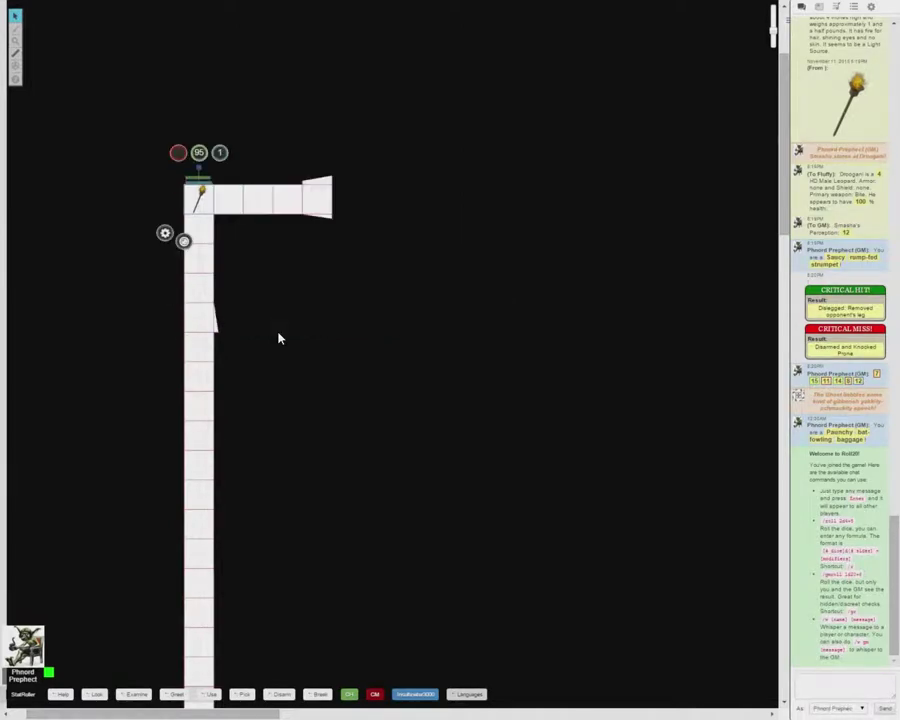
{"action": "key", "text": "Right"}
{"action": "key", "text": "Right"}
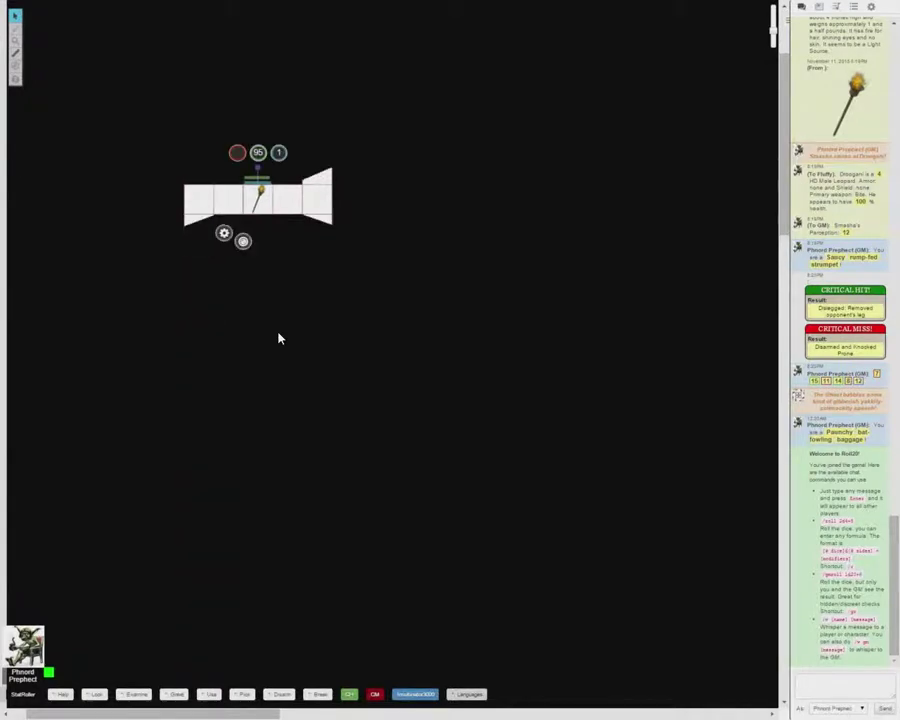
{"action": "key", "text": "Right"}
{"action": "key", "text": "Right"}
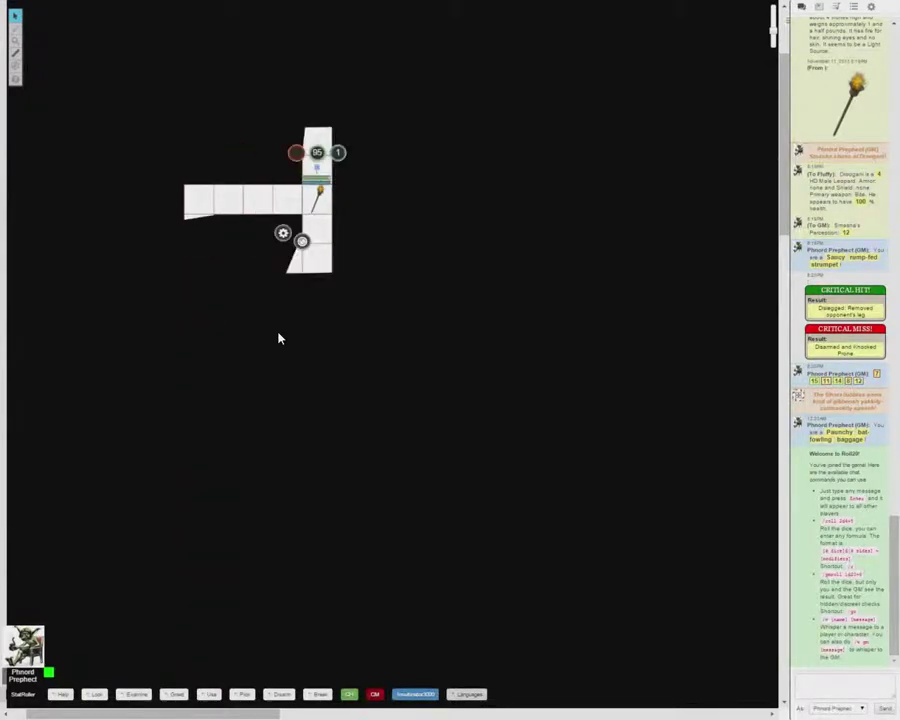
Step: Move the torch token up and down the short side passage to check how its walls and dead ends block the light
{"action": "key", "text": "Down"}
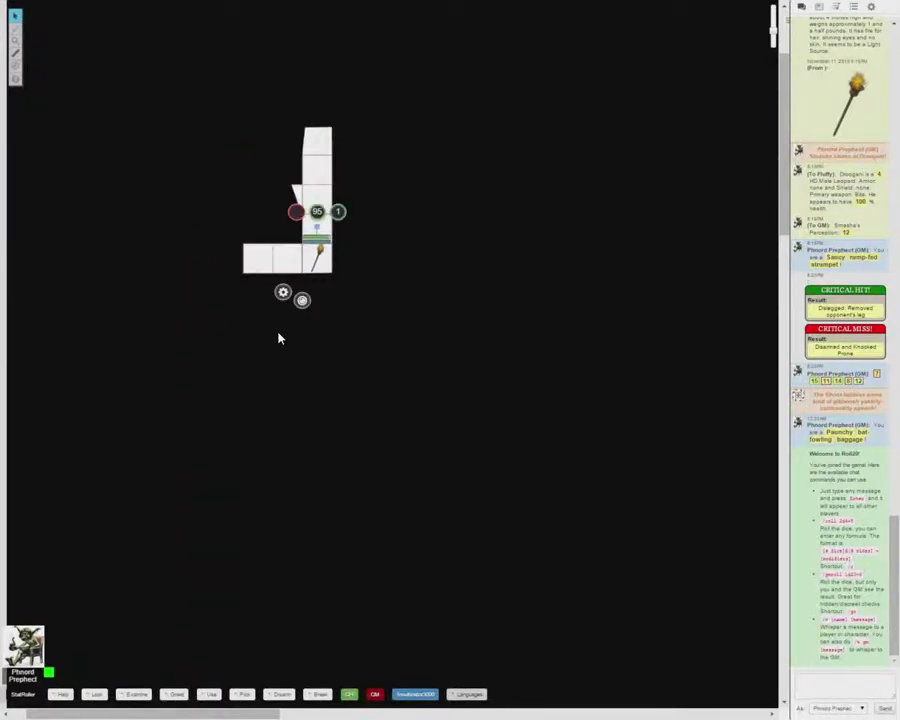
{"action": "key", "text": "Up"}
{"action": "key", "text": "Down"}
{"action": "key", "text": "Up"}
{"action": "key", "text": "Down"}
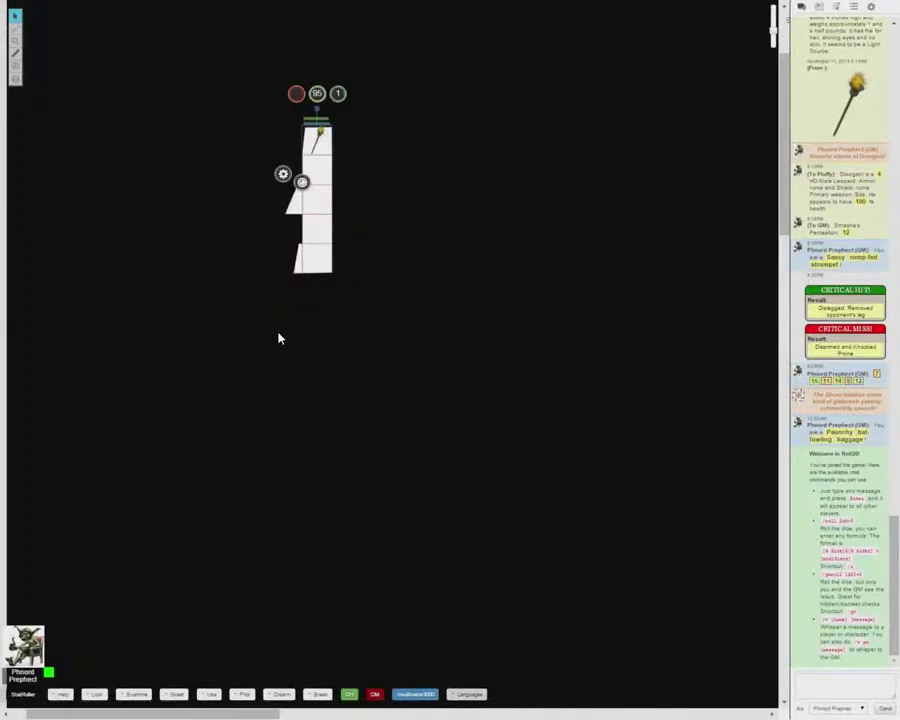
{"action": "key", "text": "Down"}
{"action": "key", "text": "Down"}
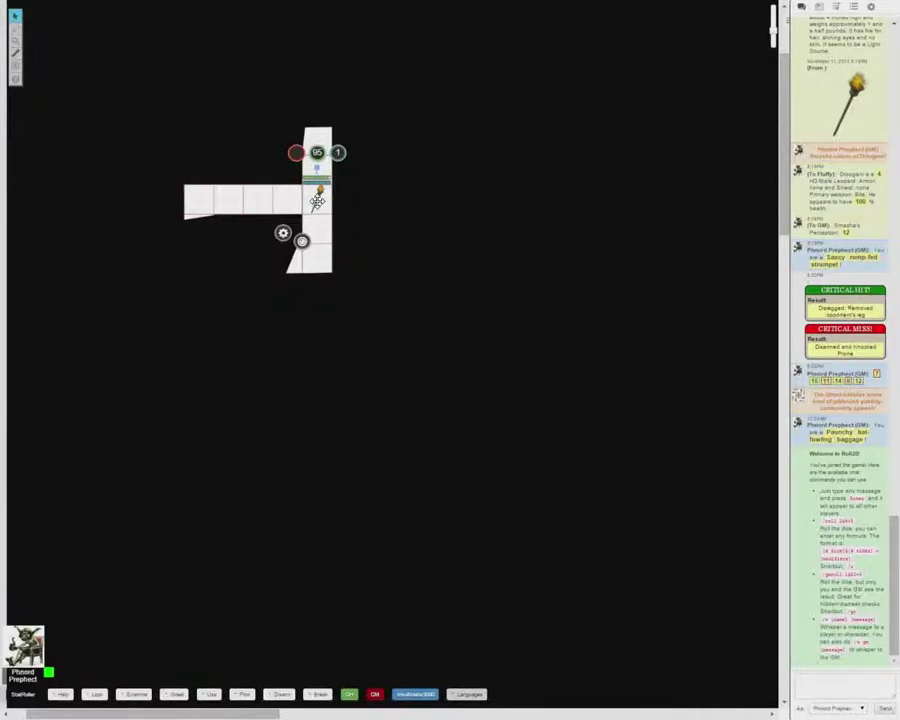
{"action": "left_click_drag", "start_coordinate": [318, 198], "coordinate": [315, 125]}
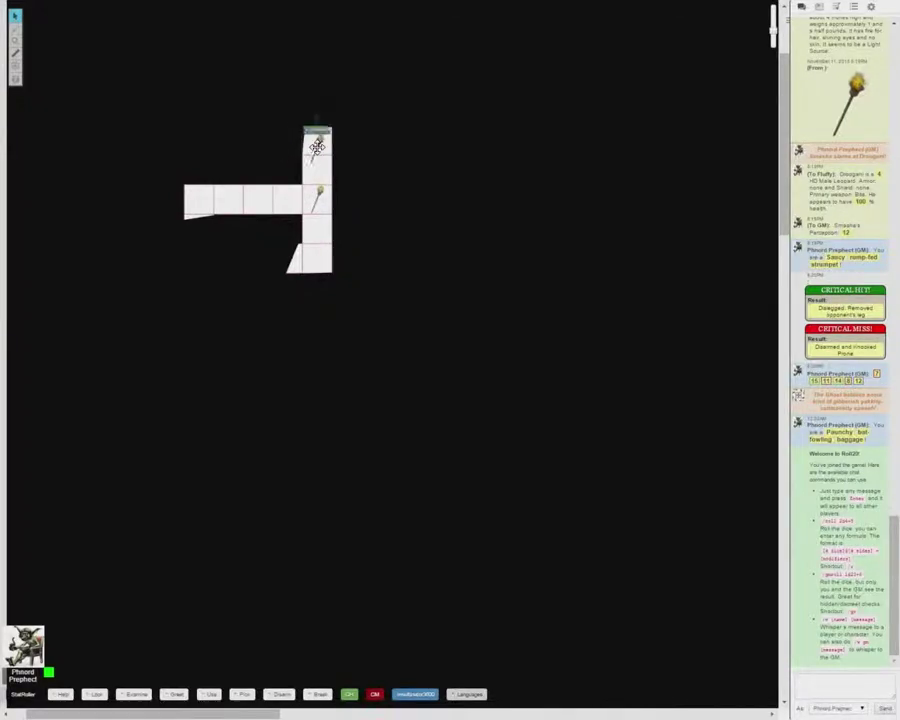
{"action": "left_click", "coordinate": [316, 145]}
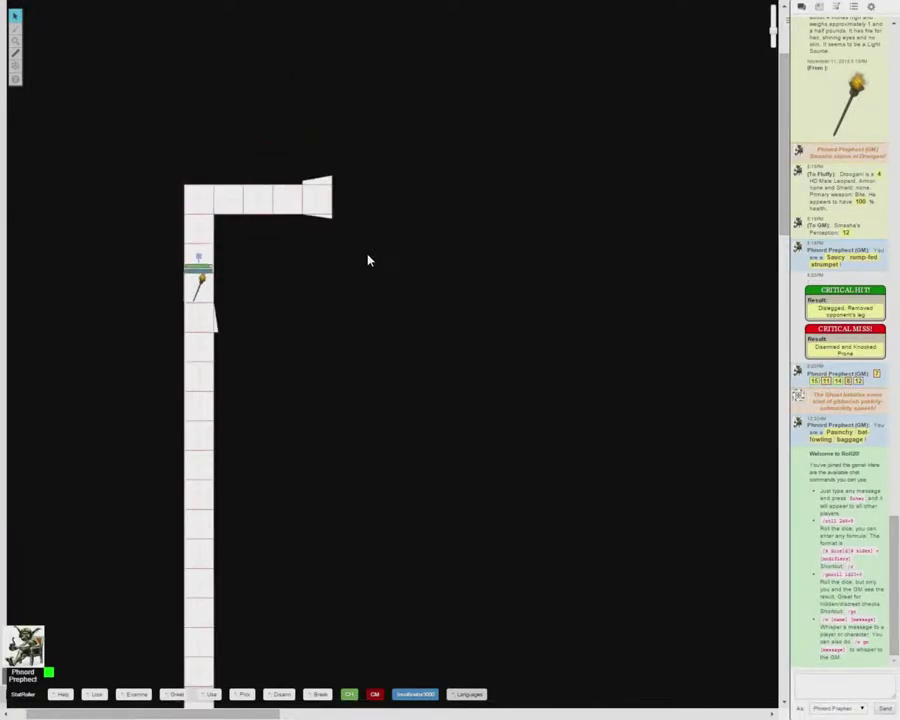
Step: Move the torch token from the far-left corridor about nine squares along the long horizontal corridor
{"action": "key", "text": "Right"}
{"action": "key", "text": "Right"}
{"action": "key", "text": "Right"}
{"action": "key", "text": "Right"}
{"action": "key", "text": "Right"}
{"action": "key", "text": "Right"}
{"action": "key", "text": "Right"}
{"action": "key", "text": "Right"}
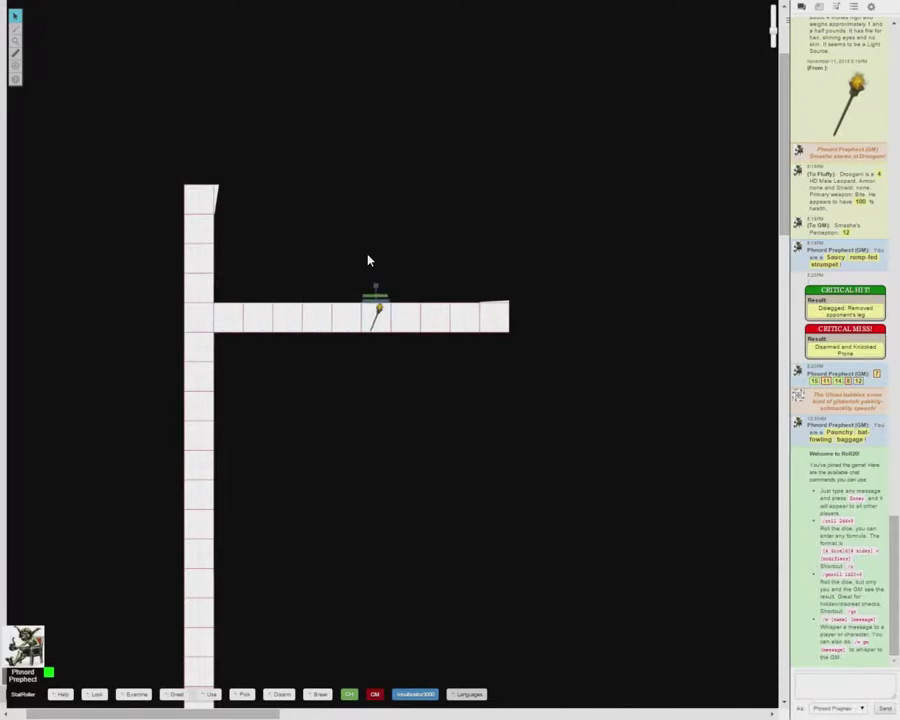
{"action": "key", "text": "Right"}
{"action": "key", "text": "Right"}
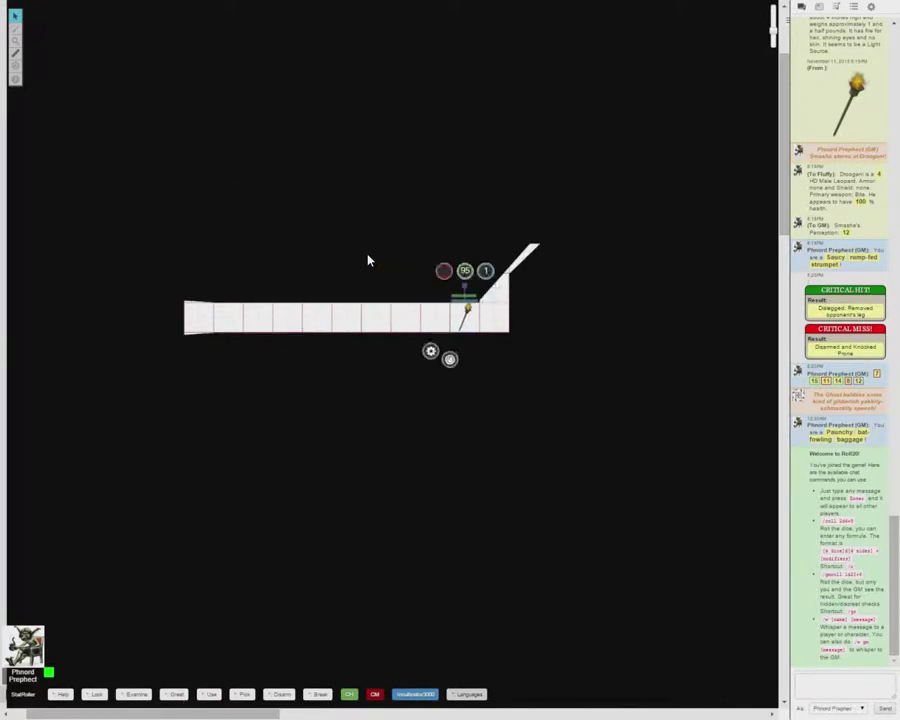
Step: Move the torch token around the bend at the corridor's end to the square just below room 23's lower door
{"action": "key", "text": "Up"}
{"action": "key", "text": "Up"}
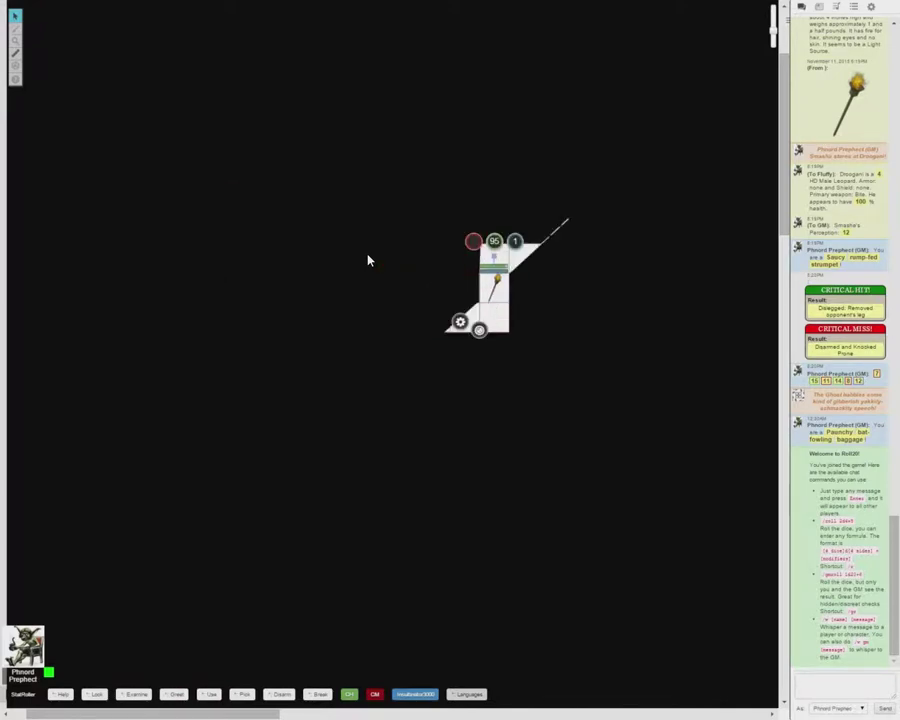
{"action": "key", "text": "Right"}
{"action": "key", "text": "Right"}
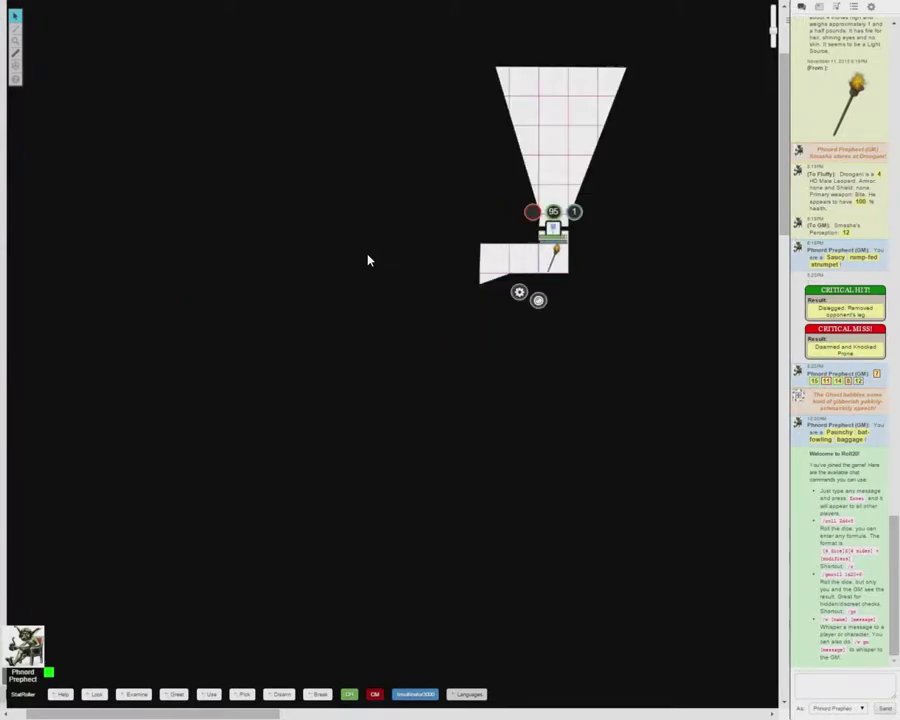
Step: Move the torch token four squares up through room 23's lower door and one square left inside the room
{"action": "key", "text": "Up"}
{"action": "key", "text": "Up"}
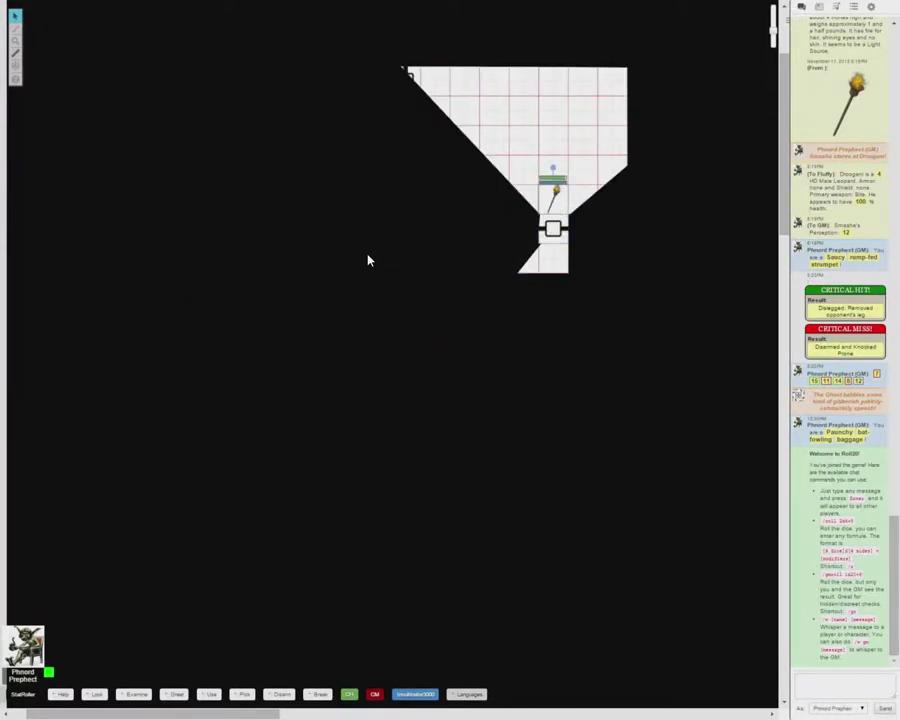
{"action": "key", "text": "Up"}
{"action": "key", "text": "Up"}
{"action": "key", "text": "Left"}
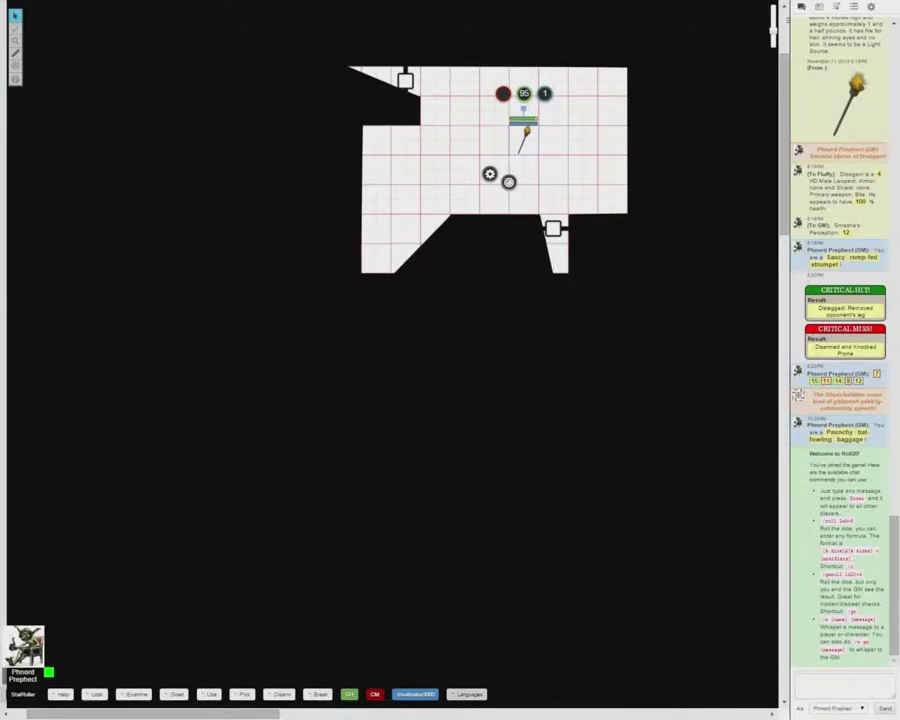
Step: Re-join the game as GM
{"action": "left_click", "coordinate": [869, 7]}
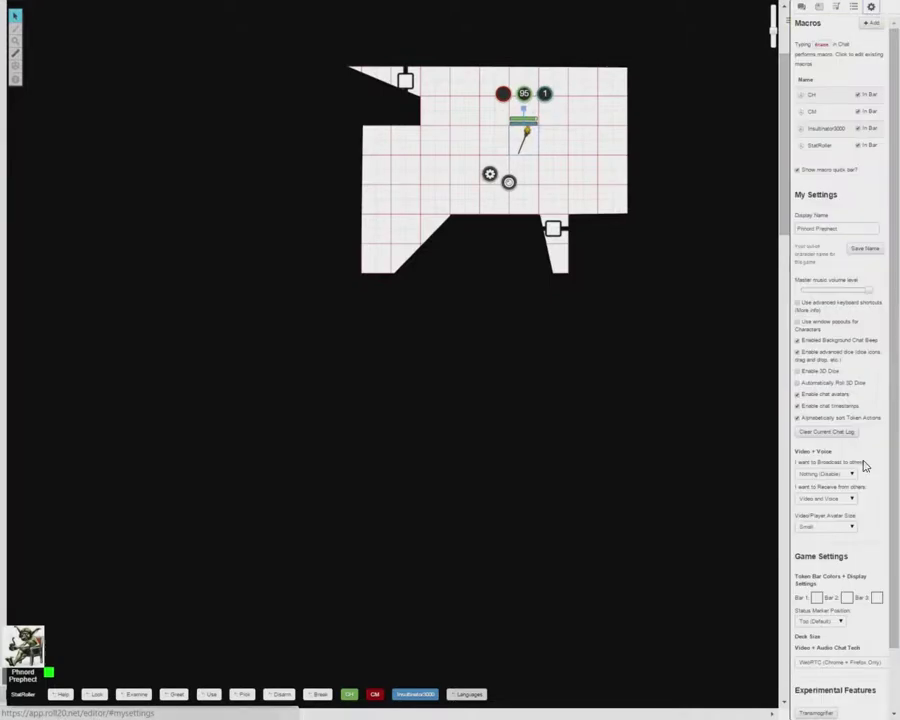
{"action": "scroll", "coordinate": [850, 620], "scroll_direction": "down", "scroll_amount": 1}
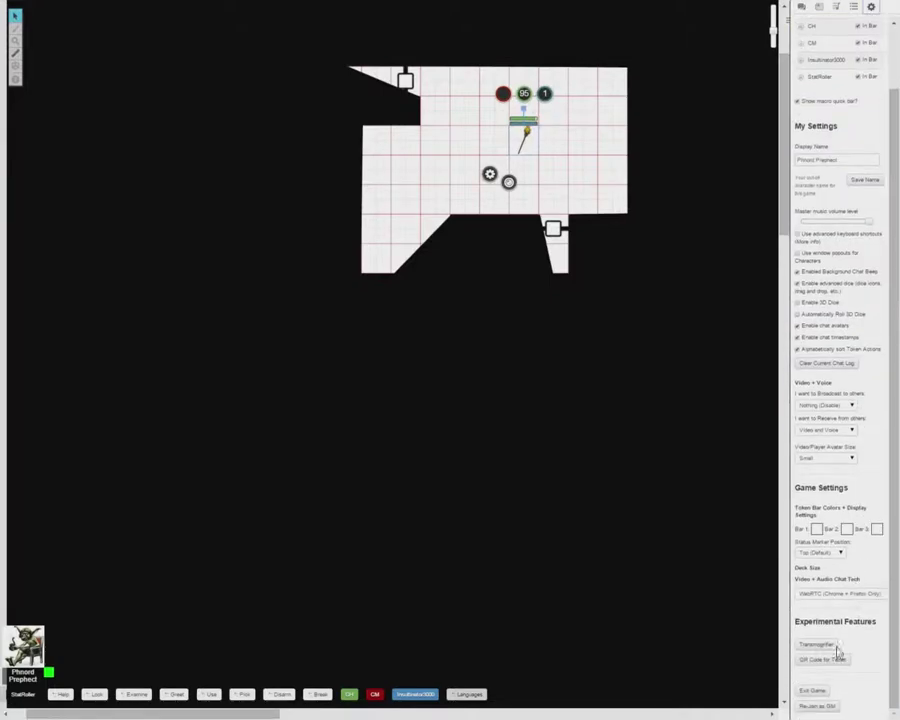
{"action": "left_click", "coordinate": [829, 708]}
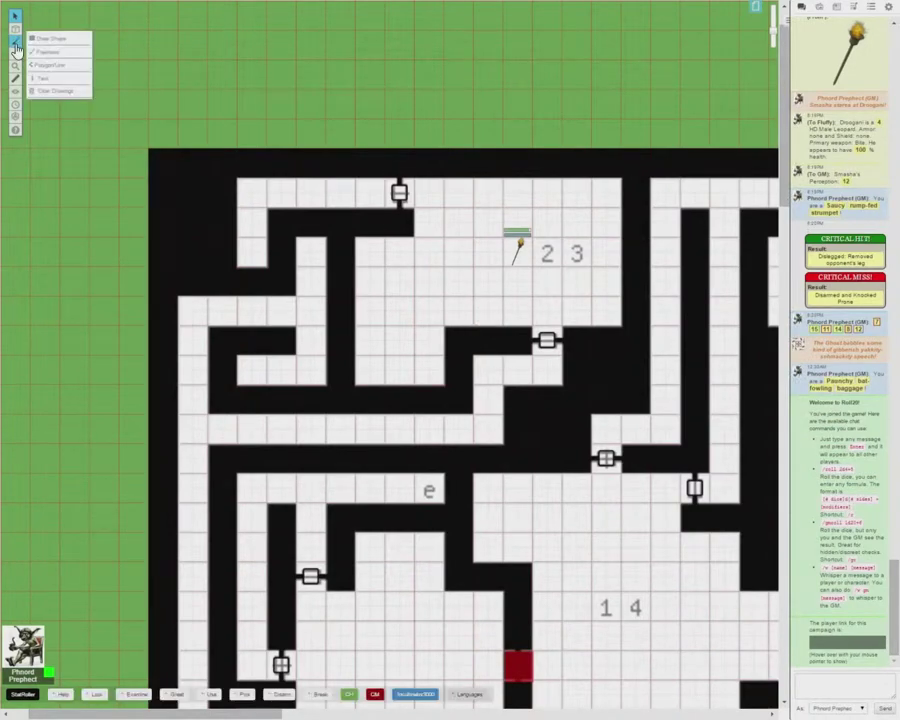
Step: Draw a magenta light-blocking line across room 23's upper-left door on the Dynamic Lighting layer with the Polygon/Line tool
{"action": "mouse_move", "coordinate": [15, 28]}
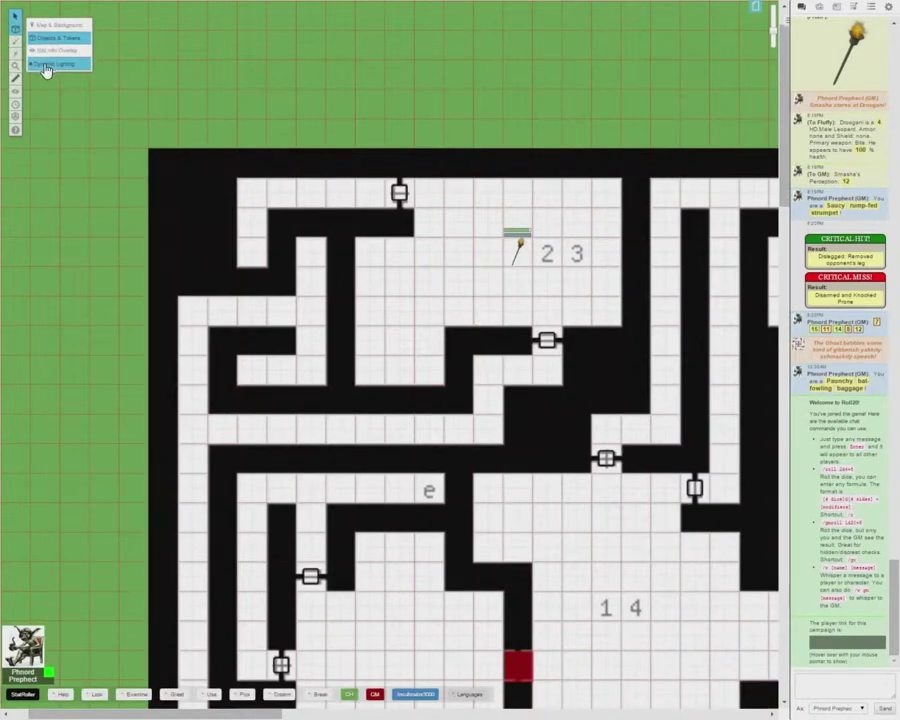
{"action": "left_click", "coordinate": [42, 63]}
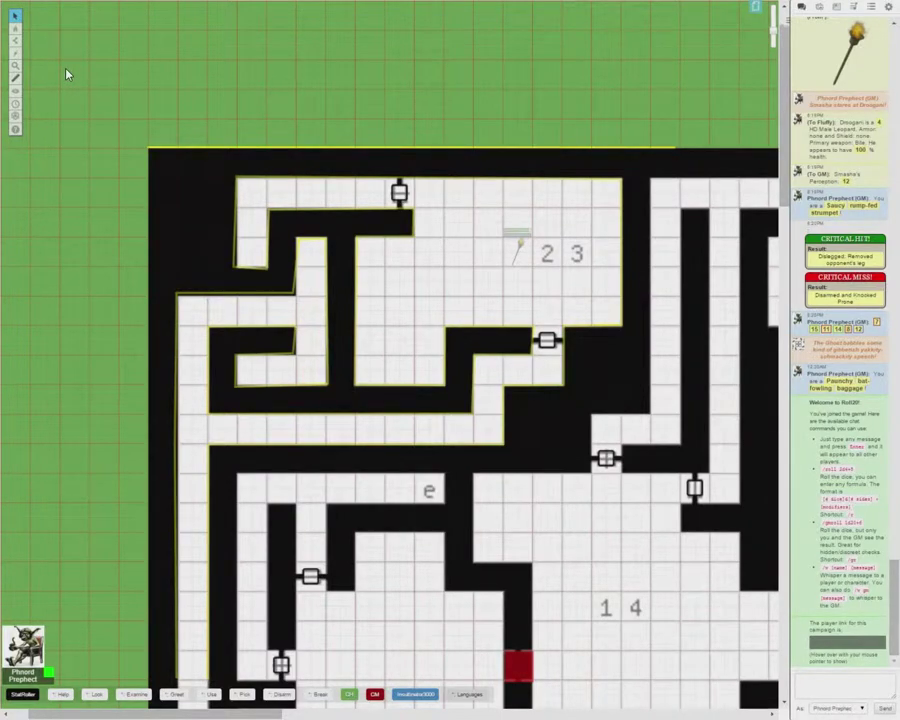
{"action": "mouse_move", "coordinate": [15, 40]}
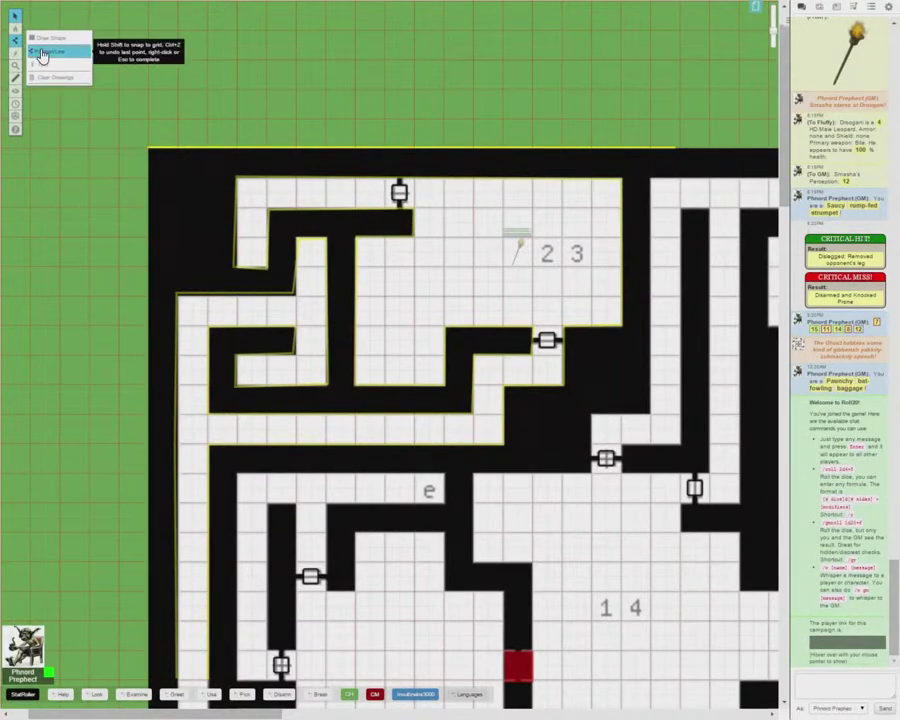
{"action": "left_click", "coordinate": [42, 55]}
{"action": "left_click", "coordinate": [32, 18]}
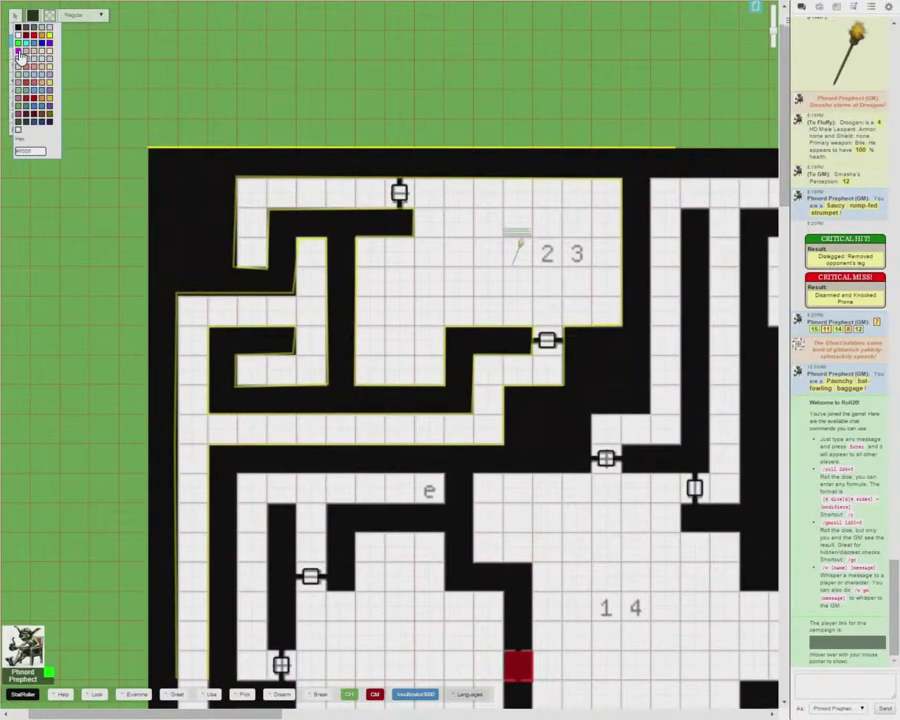
{"action": "left_click", "coordinate": [14, 40]}
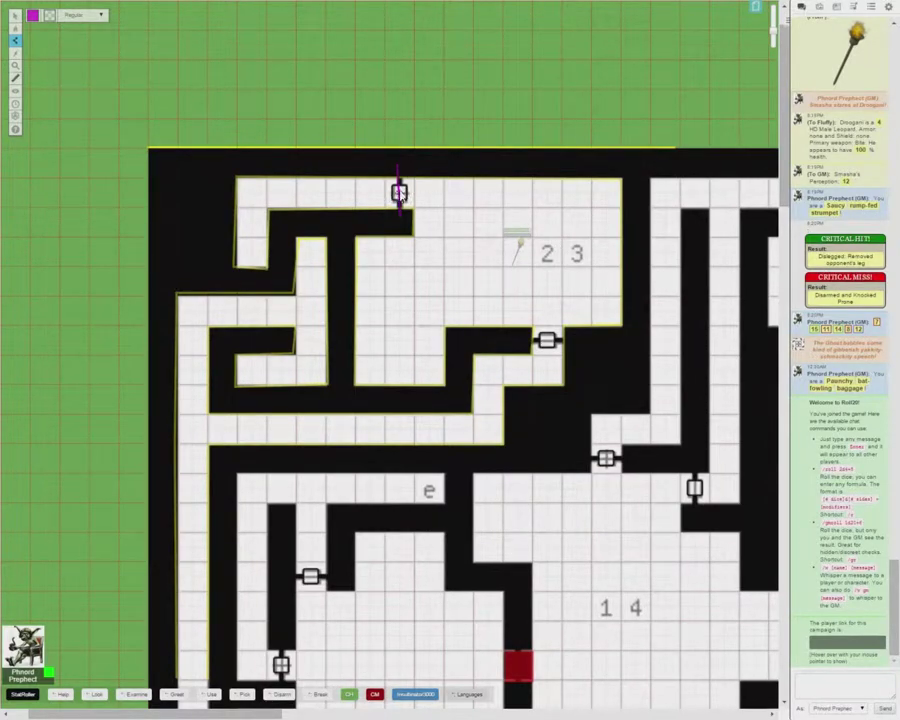
Step: Return to the Select/Move tool and switch to the Objects & Tokens layer
{"action": "mouse_move", "coordinate": [15, 66]}
{"action": "left_click", "coordinate": [16, 16]}
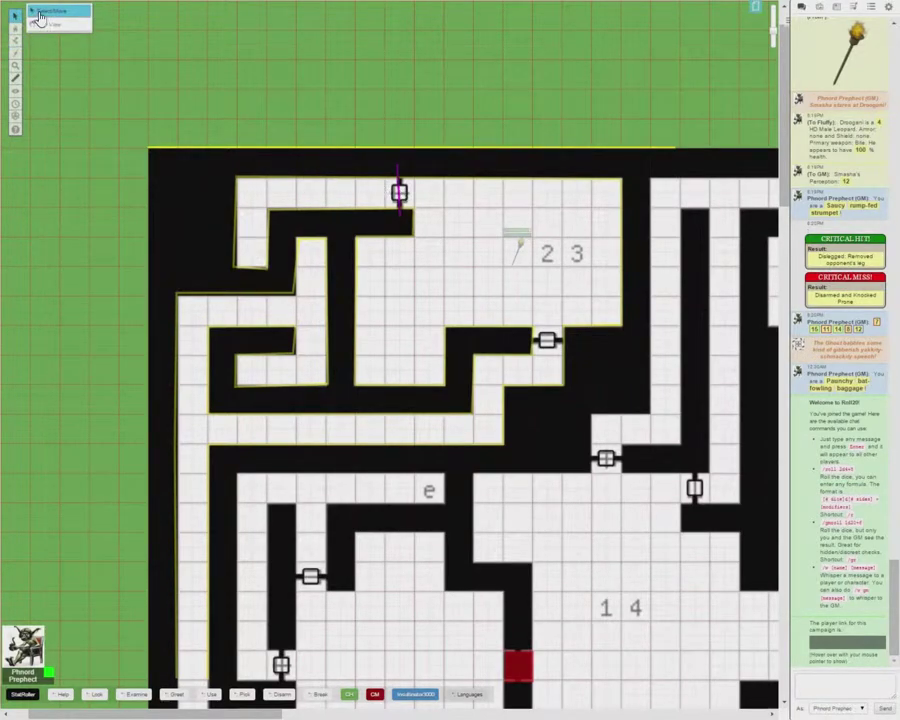
{"action": "mouse_move", "coordinate": [16, 28]}
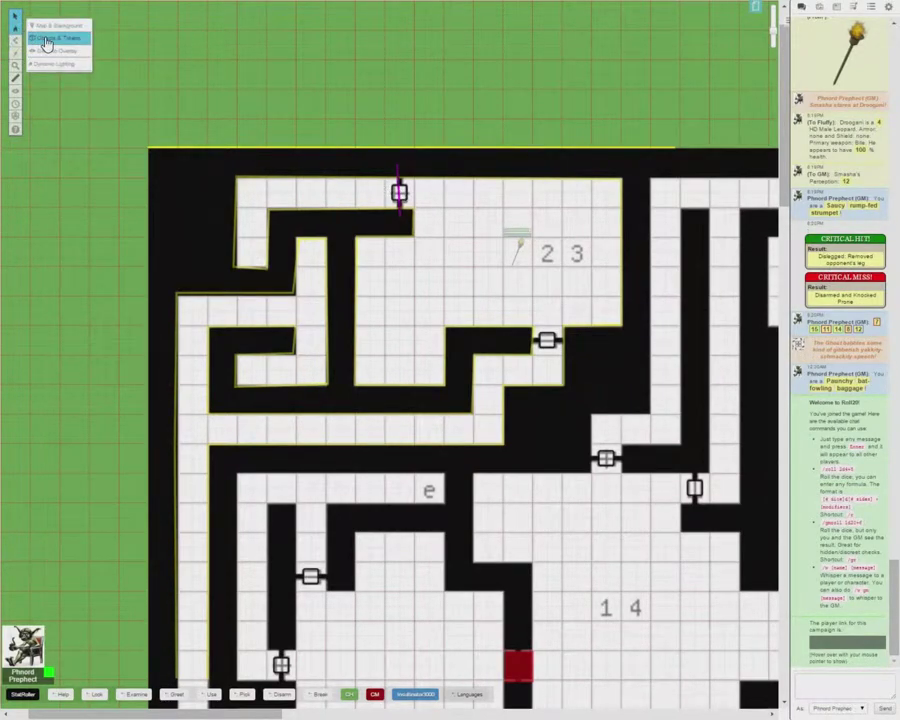
{"action": "left_click", "coordinate": [45, 40]}
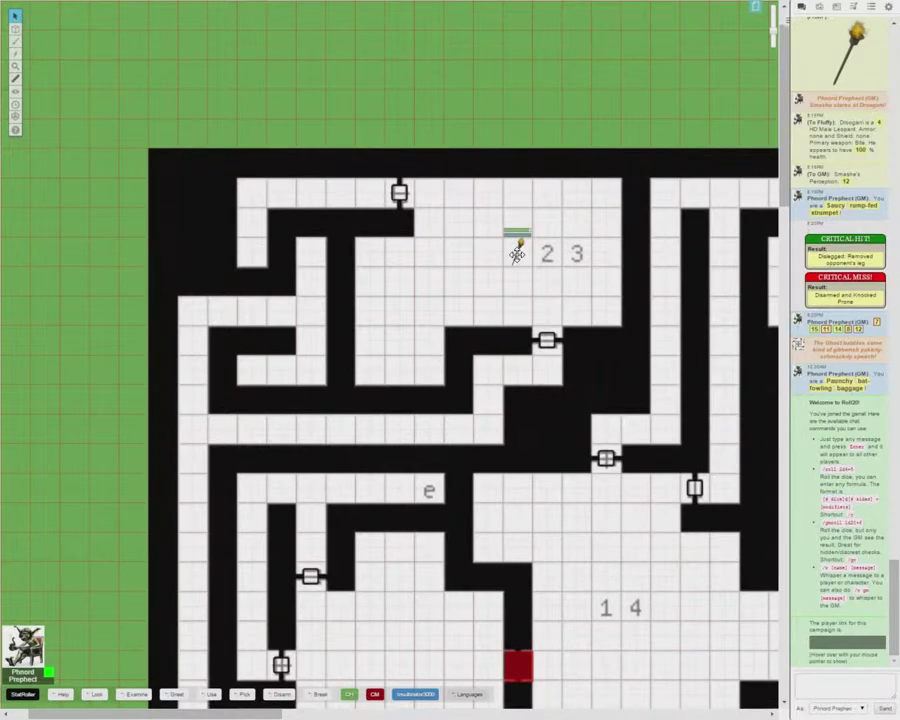
Step: Select the torch token in room 23 and preview the map from its line of sight
{"action": "key", "text": "F11"}
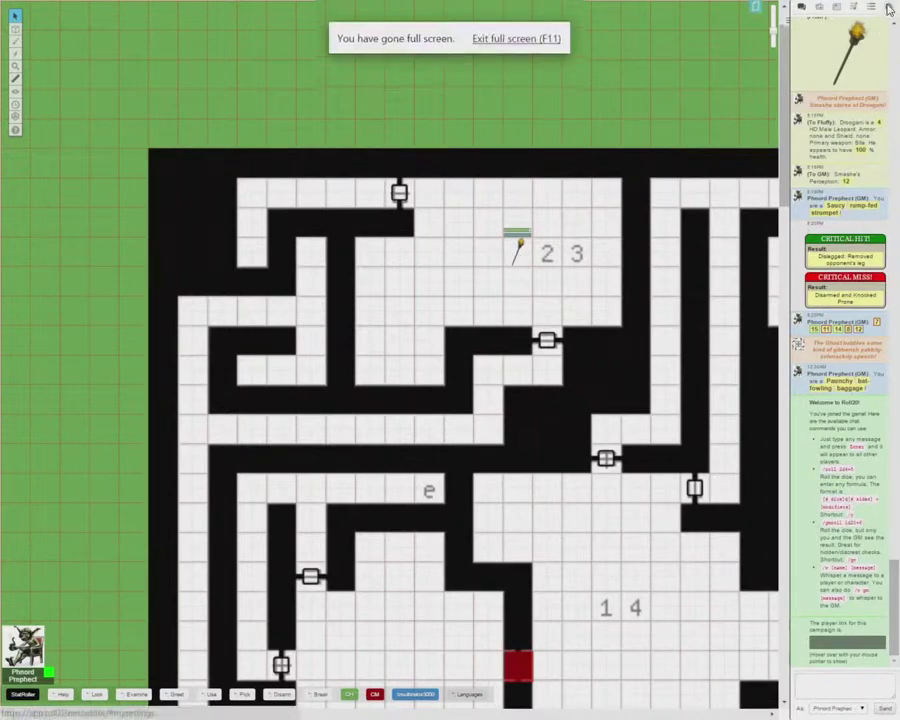
{"action": "left_click", "coordinate": [888, 6]}
{"action": "scroll", "coordinate": [845, 341], "scroll_direction": "down", "scroll_amount": 2}
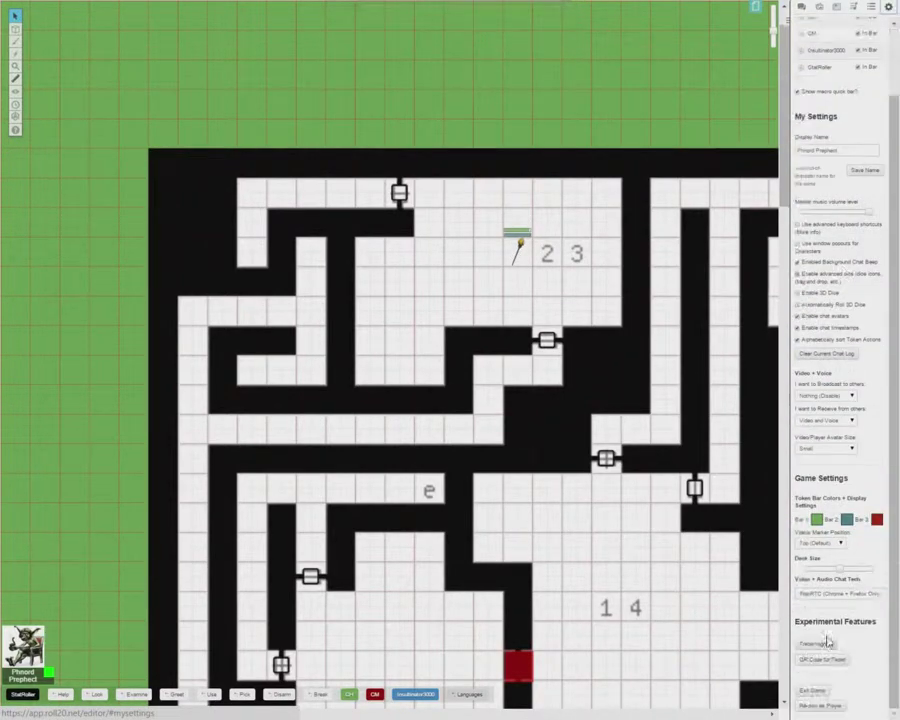
{"action": "left_click", "coordinate": [518, 255]}
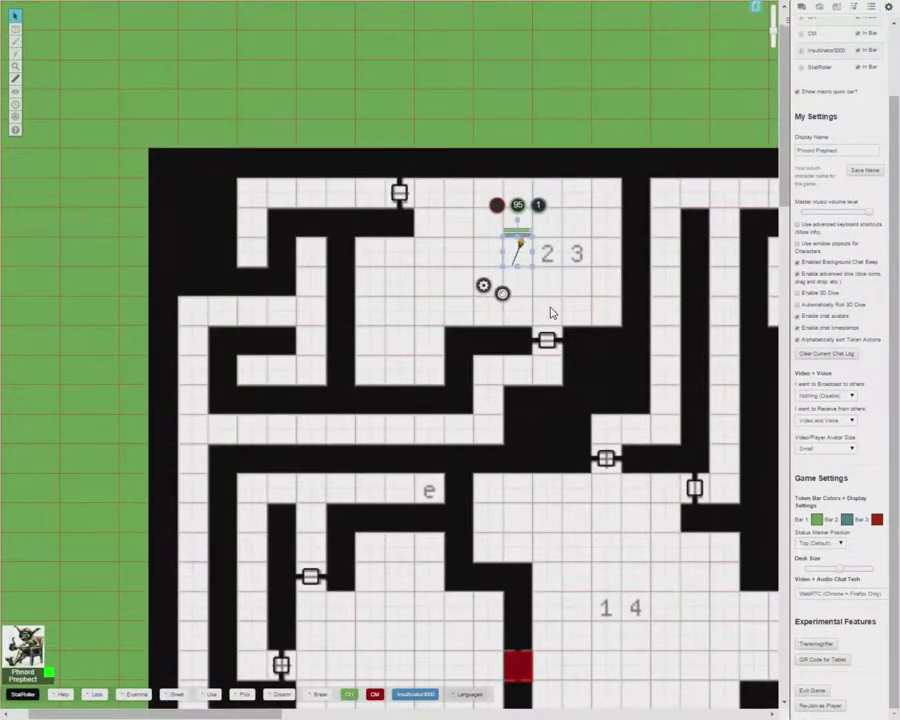
{"action": "key", "text": "ctrl+l"}
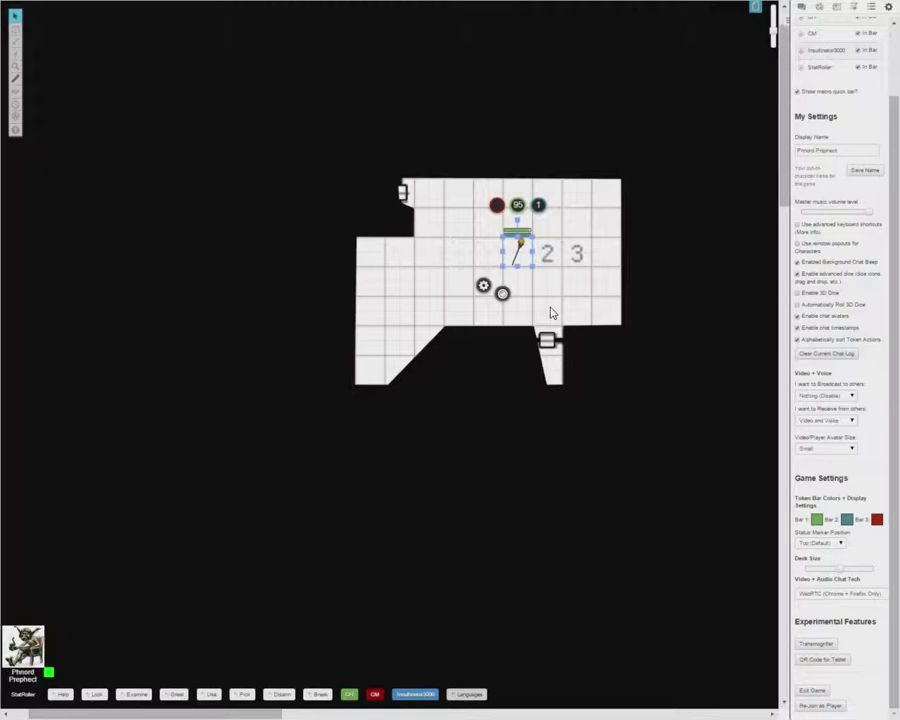
Step: Move the torch token two squares up and two squares left toward room 23's upper-left door
{"action": "key", "text": "Up"}
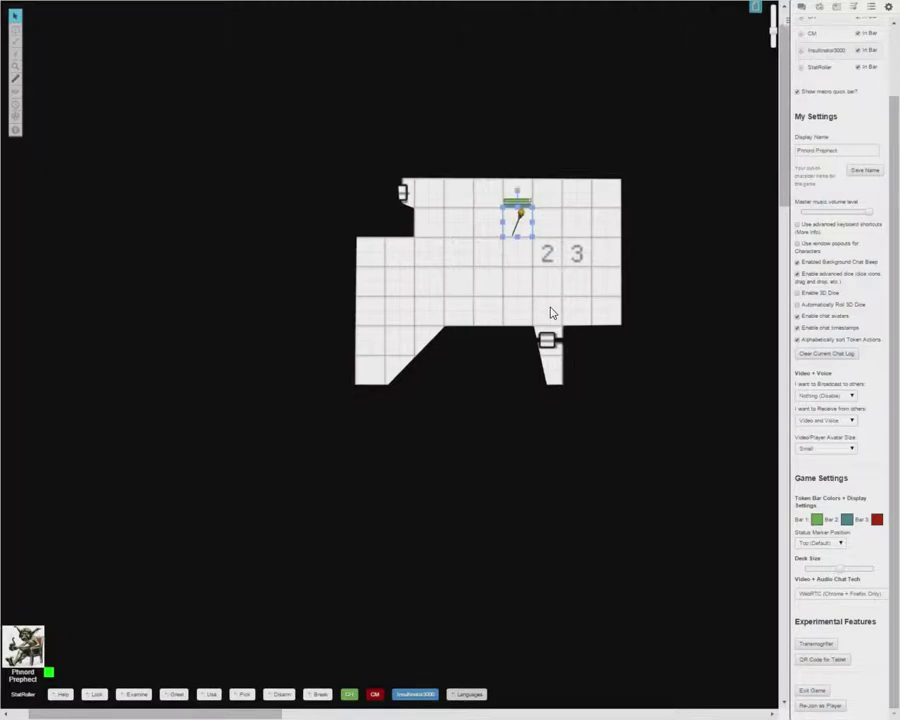
{"action": "key", "text": "Left"}
{"action": "key", "text": "Up"}
{"action": "key", "text": "Left"}
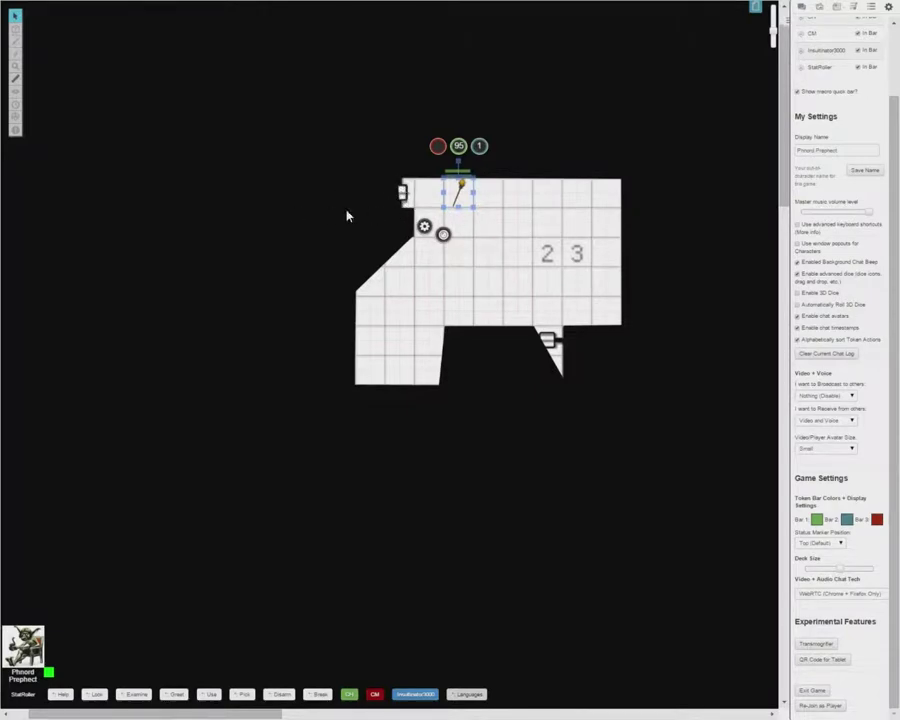
Step: Move the torch token three squares right and two squares down onto the 2 of room 23's label
{"action": "key", "text": "Right"}
{"action": "key", "text": "Down"}
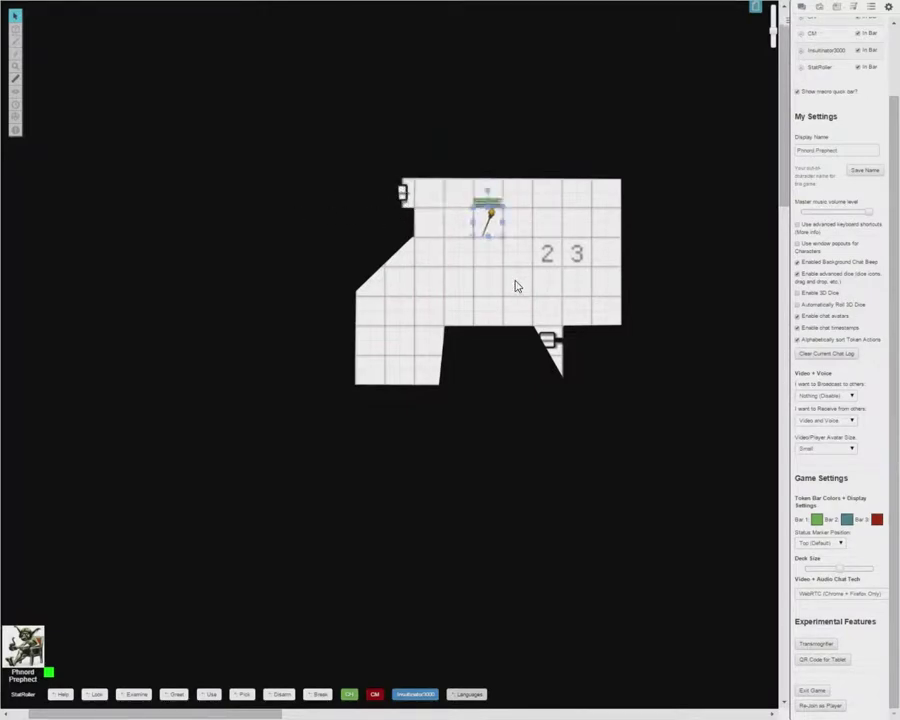
{"action": "key", "text": "Down"}
{"action": "key", "text": "Right"}
{"action": "key", "text": "Right"}
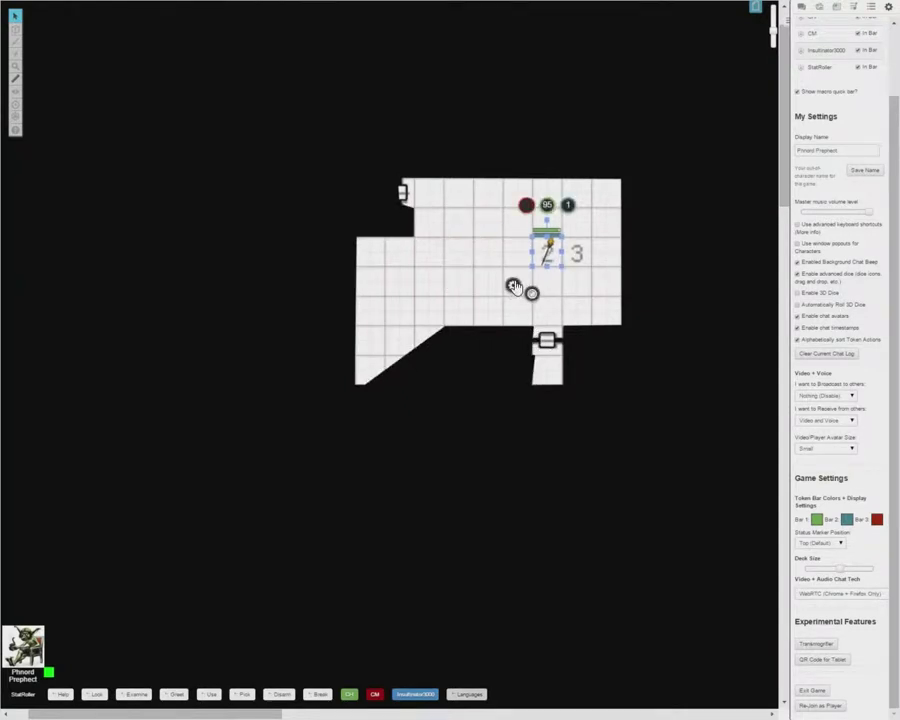
Step: Move the torch token four squares down through room 23's lower door and one square left into the corridor
{"action": "key", "text": "Down"}
{"action": "key", "text": "Down"}
{"action": "key", "text": "Down"}
{"action": "key", "text": "Down"}
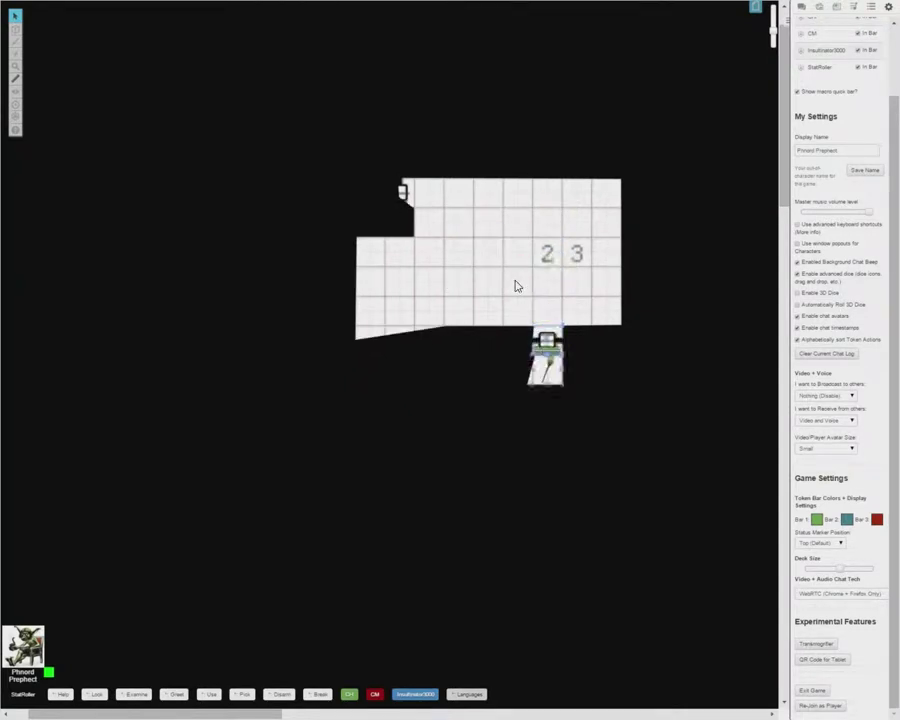
{"action": "key", "text": "Left"}
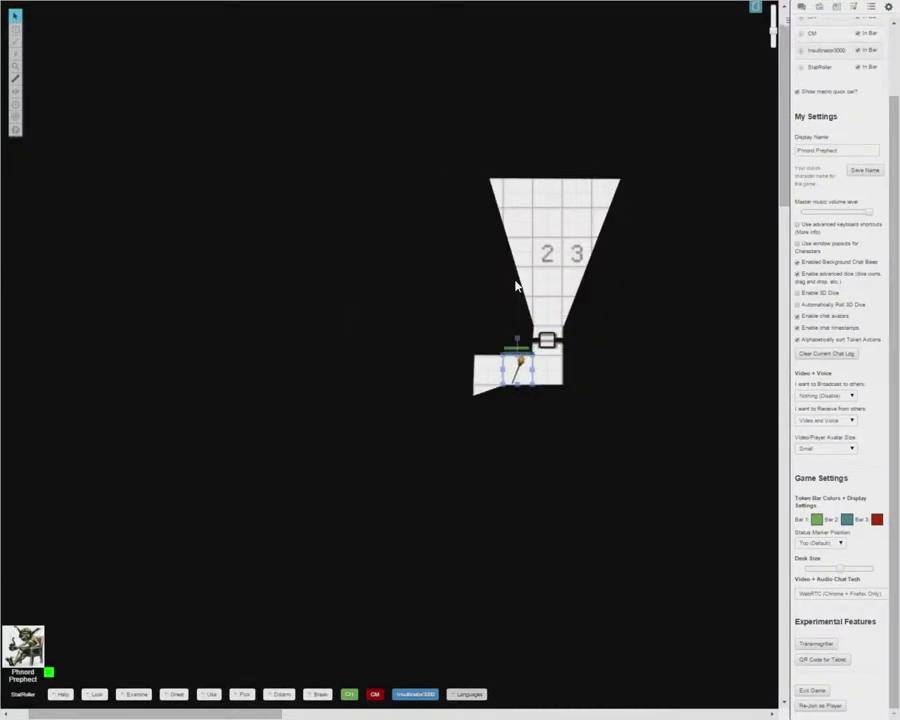
Step: Move the torch token back through the lower door to room 23's top row, three squares from the upper-left door
{"action": "key", "text": "Right"}
{"action": "key", "text": "Up"}
{"action": "key", "text": "Up"}
{"action": "key", "text": "Up"}
{"action": "key", "text": "Up"}
{"action": "key", "text": "Up"}
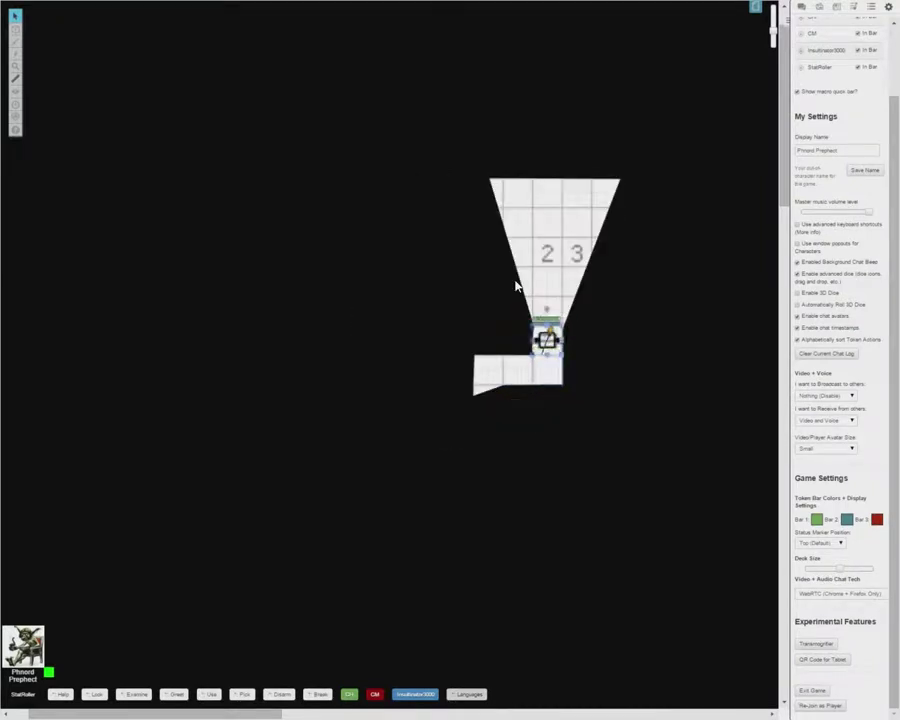
{"action": "key", "text": "Left"}
{"action": "key", "text": "Up"}
{"action": "key", "text": "Left"}
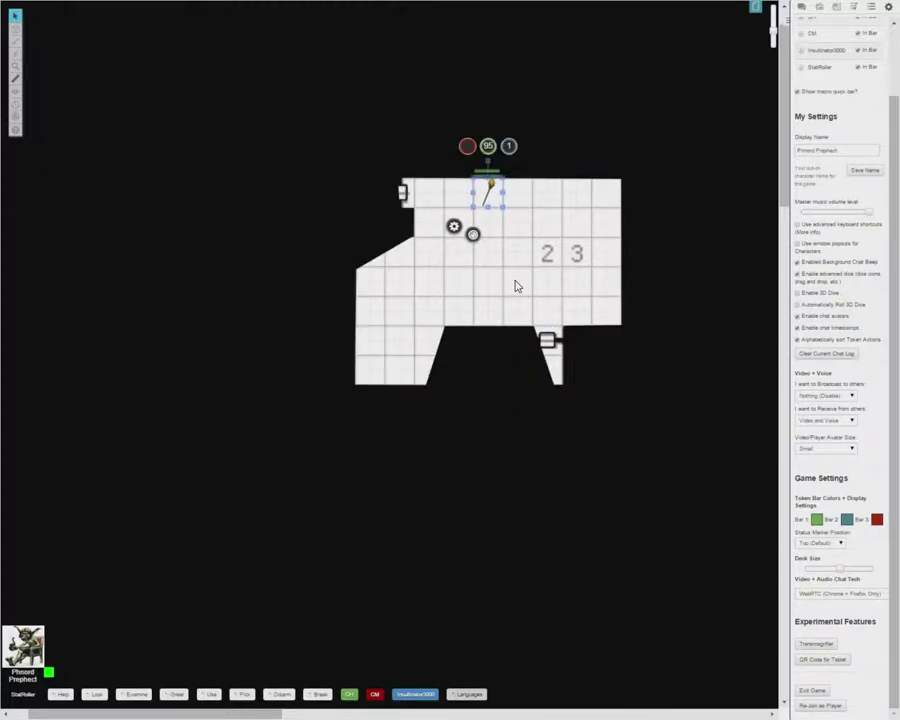
Step: Move the torch token three squares left onto room 23's upper-left door
{"action": "key", "text": "Left"}
{"action": "key", "text": "Left"}
{"action": "key", "text": "Left"}
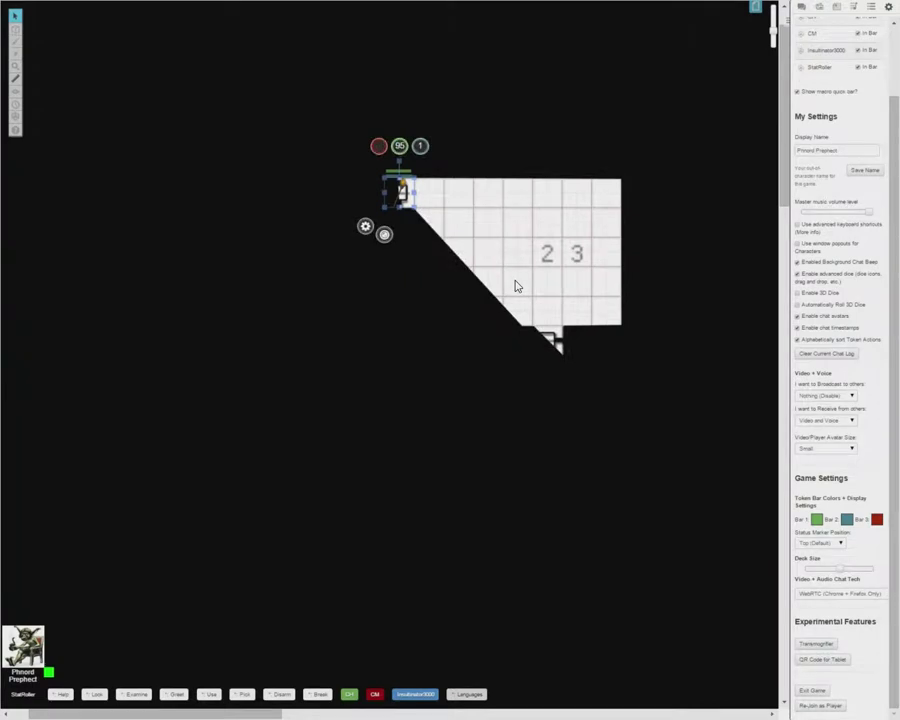
Step: Move the torch token back and forth at the upper-left door to check how its line blocks light, and end the preview
{"action": "key", "text": "Right"}
{"action": "key", "text": "Right"}
{"action": "key", "text": "Left"}
{"action": "key", "text": "Left"}
{"action": "key", "text": "Right"}
{"action": "key", "text": "Right"}
{"action": "key", "text": "Right"}
{"action": "key", "text": "Left"}
{"action": "key", "text": "Left"}
{"action": "key", "text": "Left"}
{"action": "key", "text": "Right"}
{"action": "key", "text": "Right"}
{"action": "key", "text": "Right"}
{"action": "key", "text": "Down"}
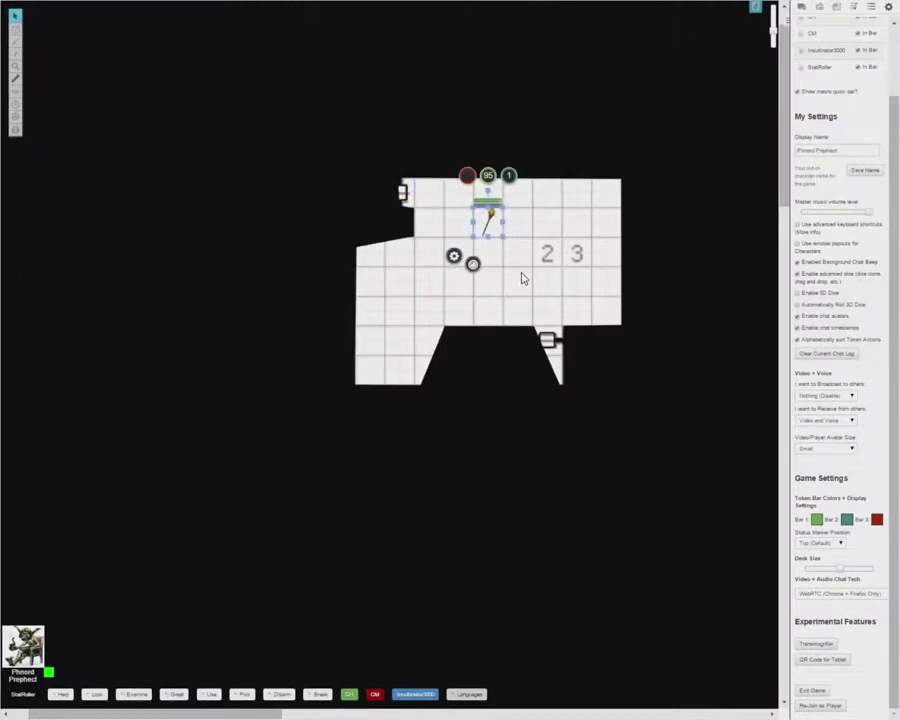
{"action": "left_click", "coordinate": [522, 243]}
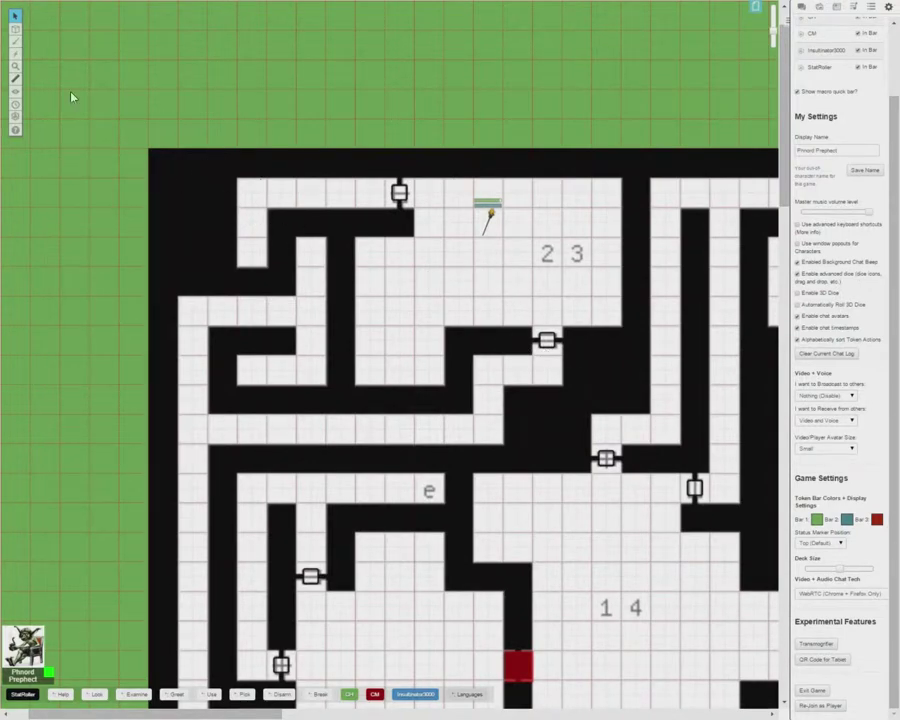
Step: Review the door line on the Dynamic Lighting layer and switch to the Map & Background layer
{"action": "mouse_move", "coordinate": [15, 29]}
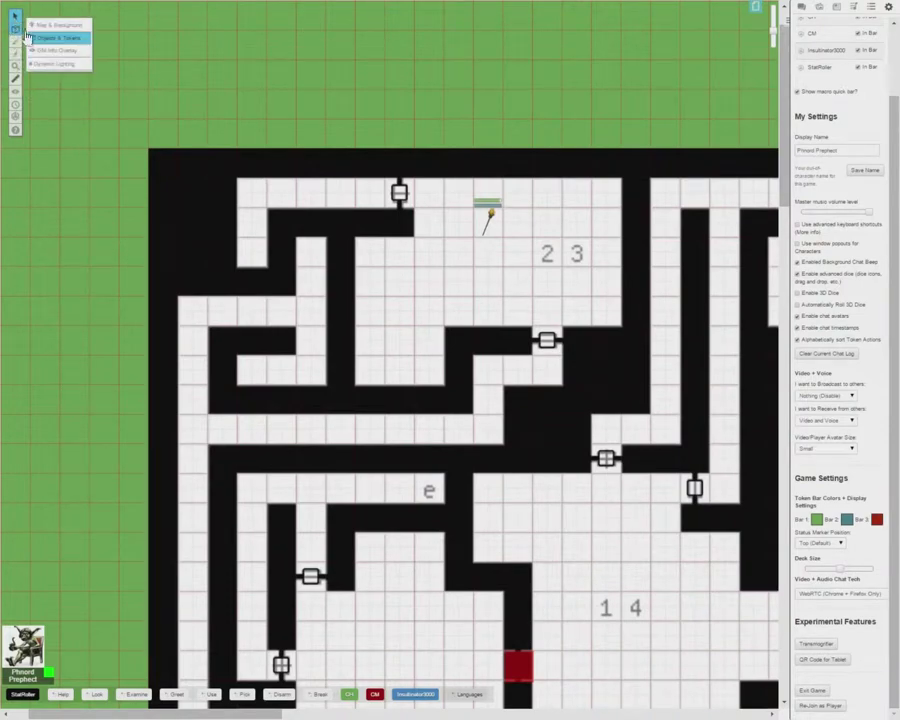
{"action": "left_click", "coordinate": [65, 67]}
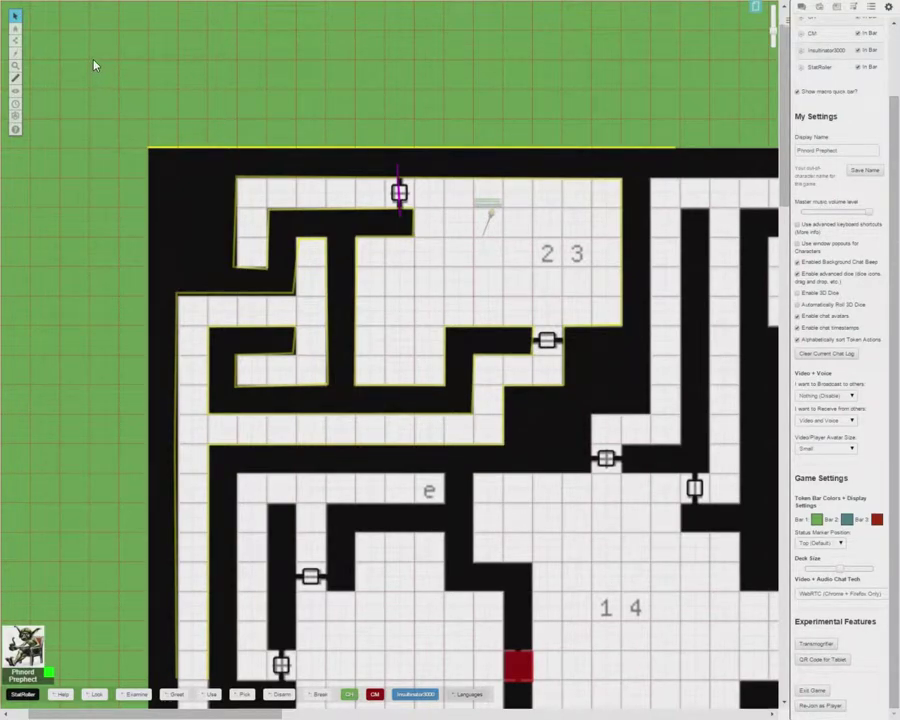
{"action": "mouse_move", "coordinate": [16, 42]}
{"action": "left_click", "coordinate": [64, 30]}
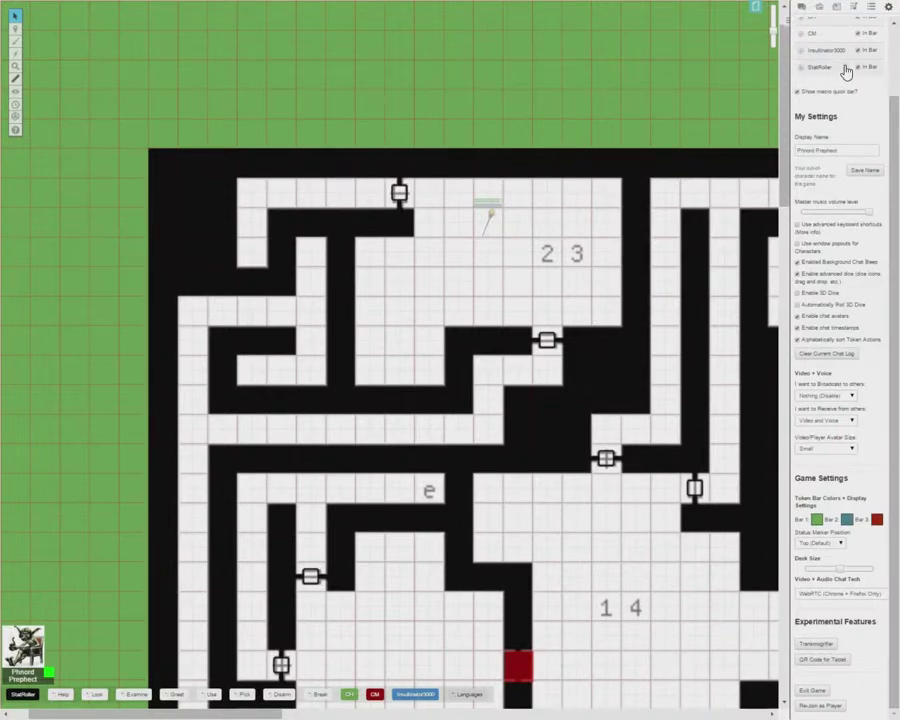
Step: Expand the Doors folder under GM Tools in the journal
{"action": "left_click", "coordinate": [837, 10]}
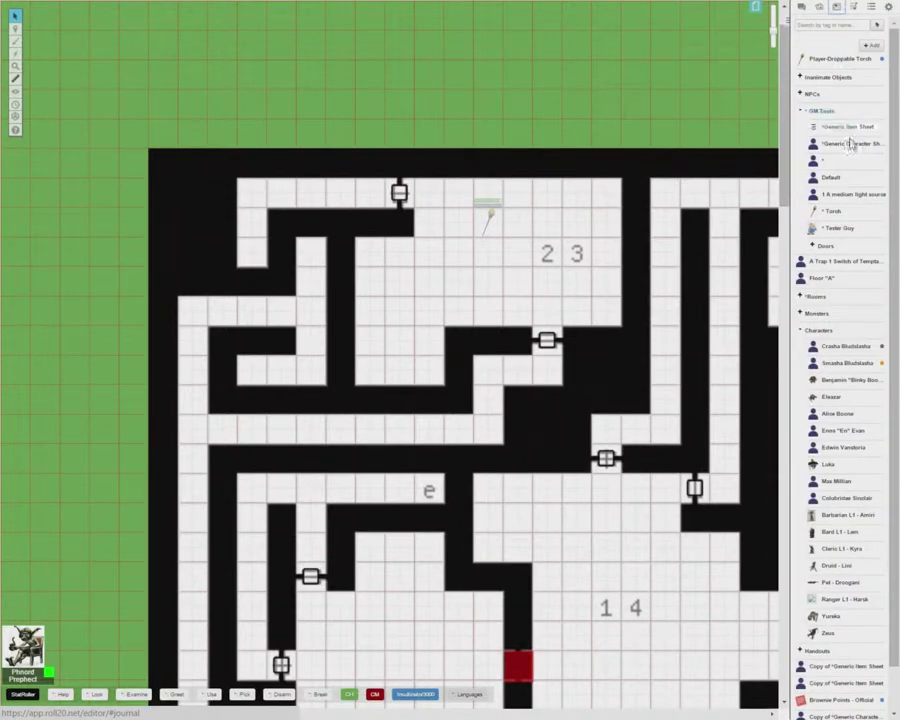
{"action": "left_click", "coordinate": [849, 252]}
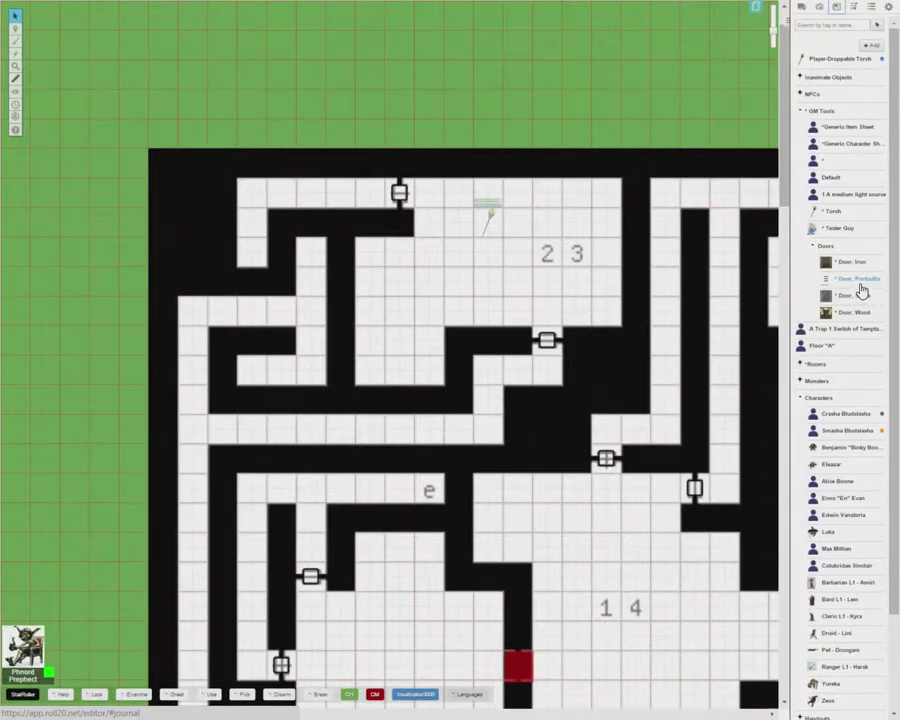
Step: Try to place a door from the journal's Doors folder on the map near room 23's lower door
{"action": "left_click_drag", "start_coordinate": [866, 305], "coordinate": [546, 340]}
{"action": "left_click_drag", "start_coordinate": [801, 318], "coordinate": [524, 363]}
{"action": "left_click_drag", "start_coordinate": [844, 314], "coordinate": [537, 290]}
Step: Switch from the Map & Background layer to the Dynamic Lighting layer
{"action": "mouse_move", "coordinate": [15, 28]}
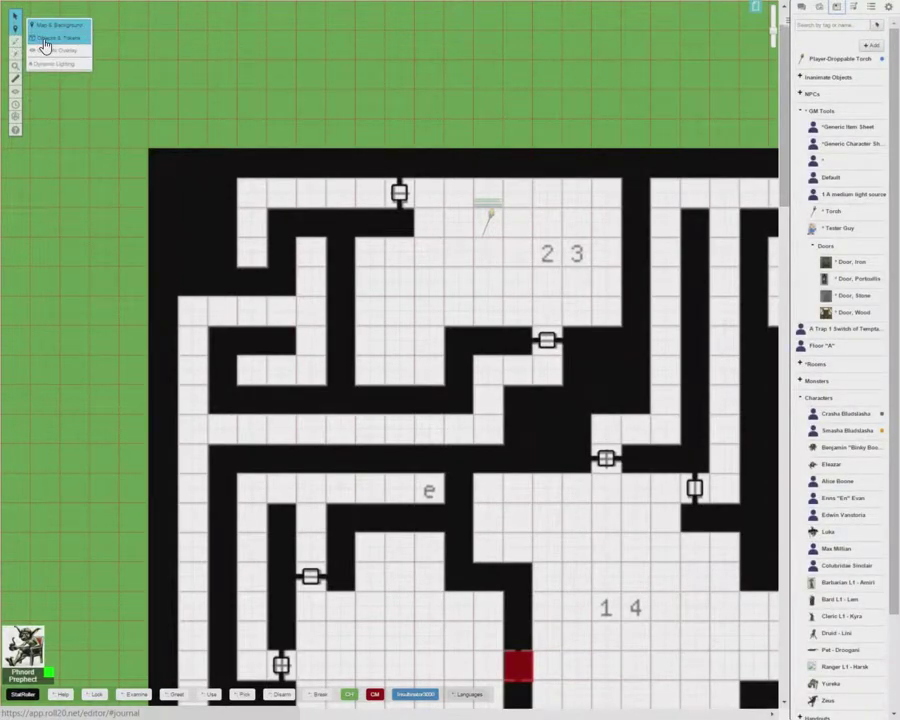
{"action": "left_click", "coordinate": [46, 63]}
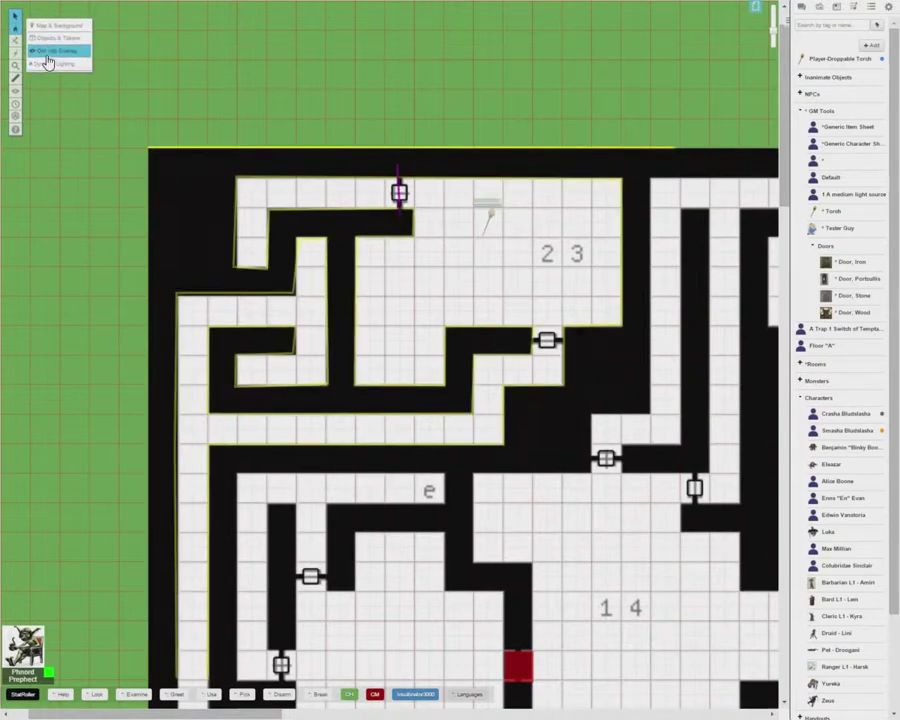
Step: Send the dungeon map image to the back of the Map & Background layer
{"action": "left_click", "coordinate": [40, 37]}
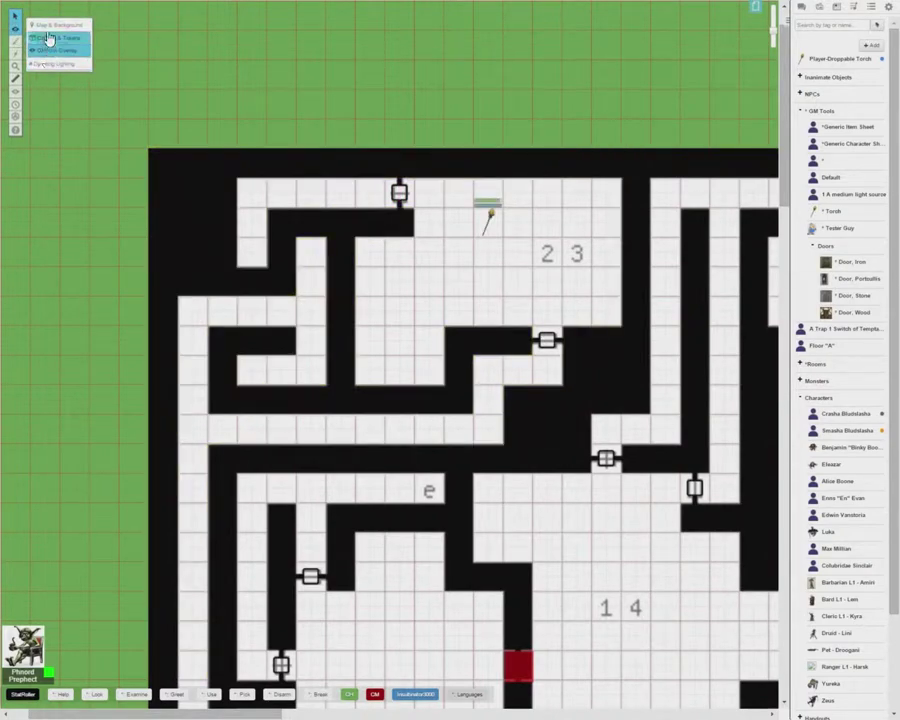
{"action": "right_click", "coordinate": [425, 305]}
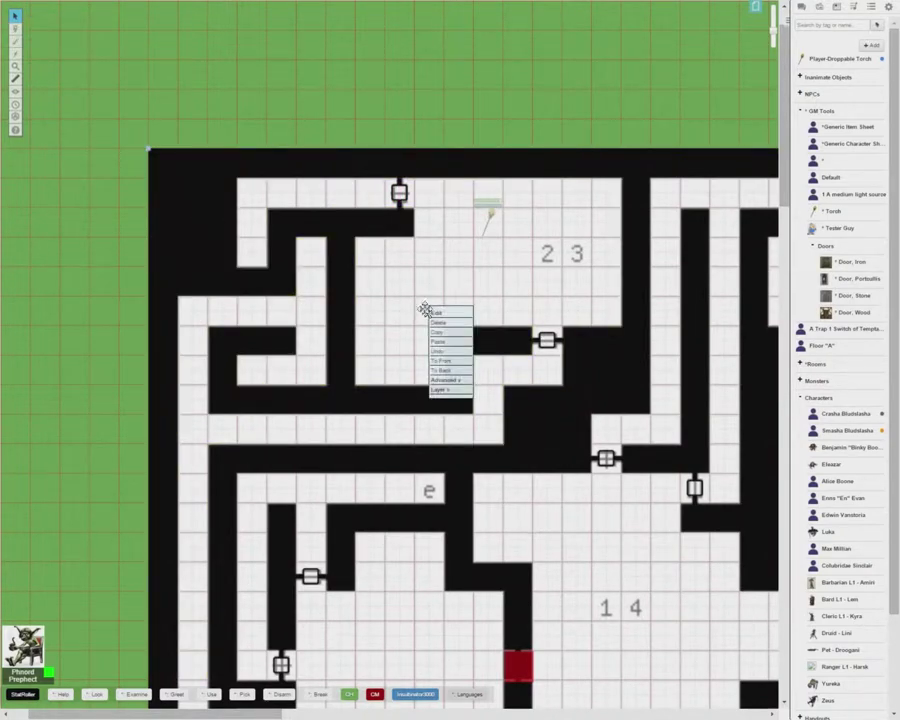
{"action": "left_click", "coordinate": [448, 371]}
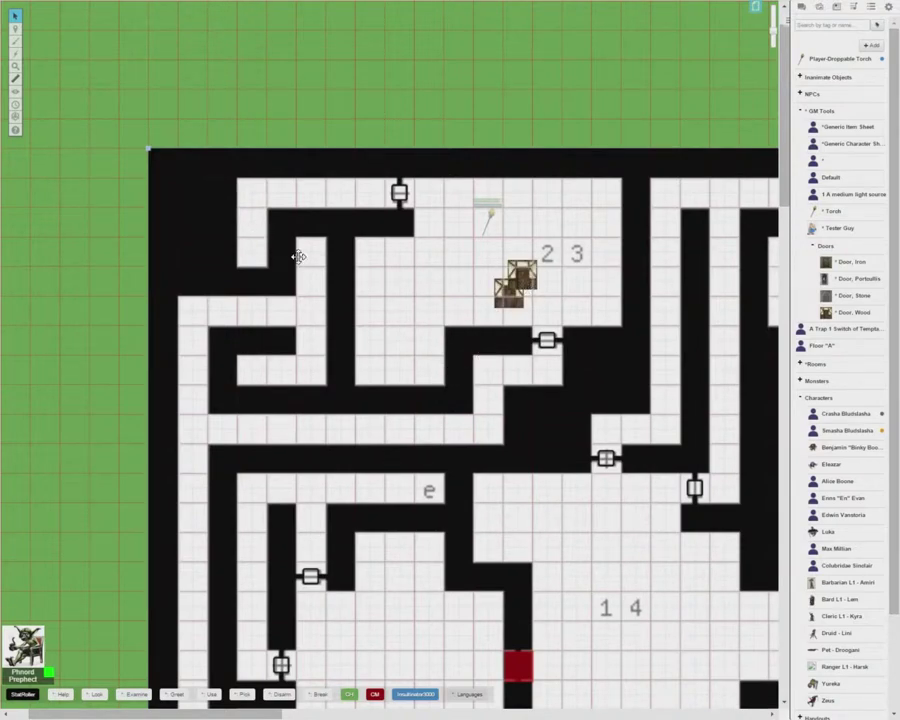
Step: Delete the lower-left of the two overlapping wood doors in room 23 from the Map & Background layer
{"action": "mouse_move", "coordinate": [15, 28]}
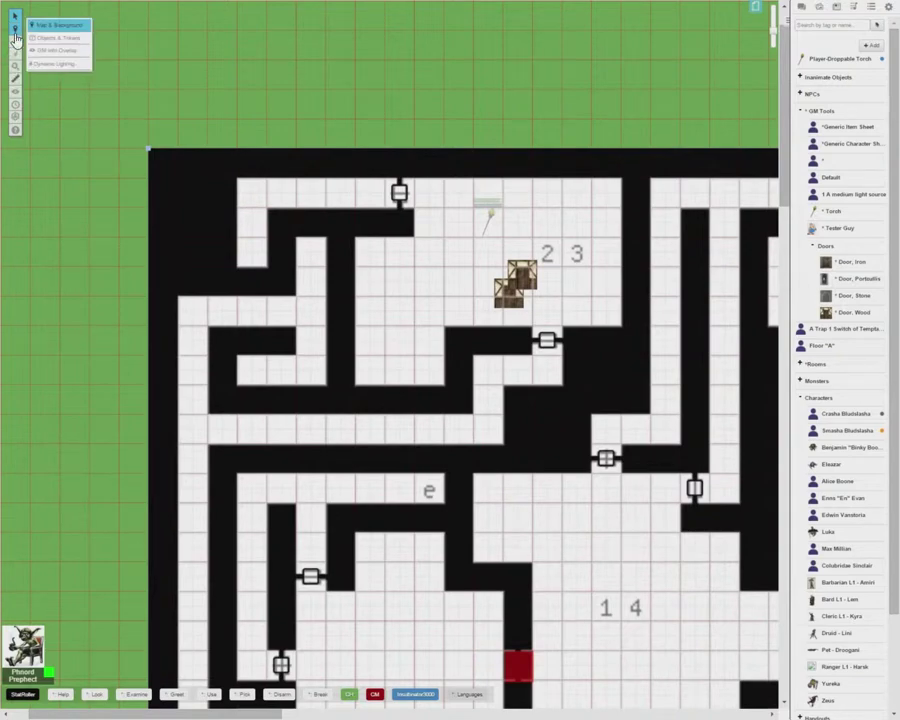
{"action": "left_click", "coordinate": [54, 26]}
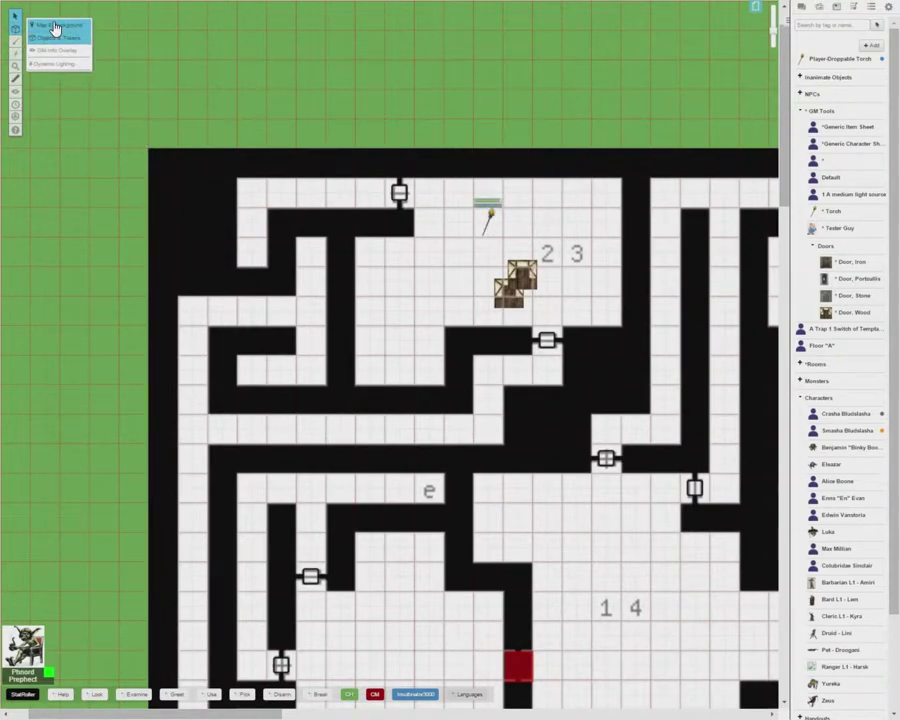
{"action": "left_click", "coordinate": [507, 291]}
{"action": "left_click_drag", "start_coordinate": [507, 291], "coordinate": [520, 278]}
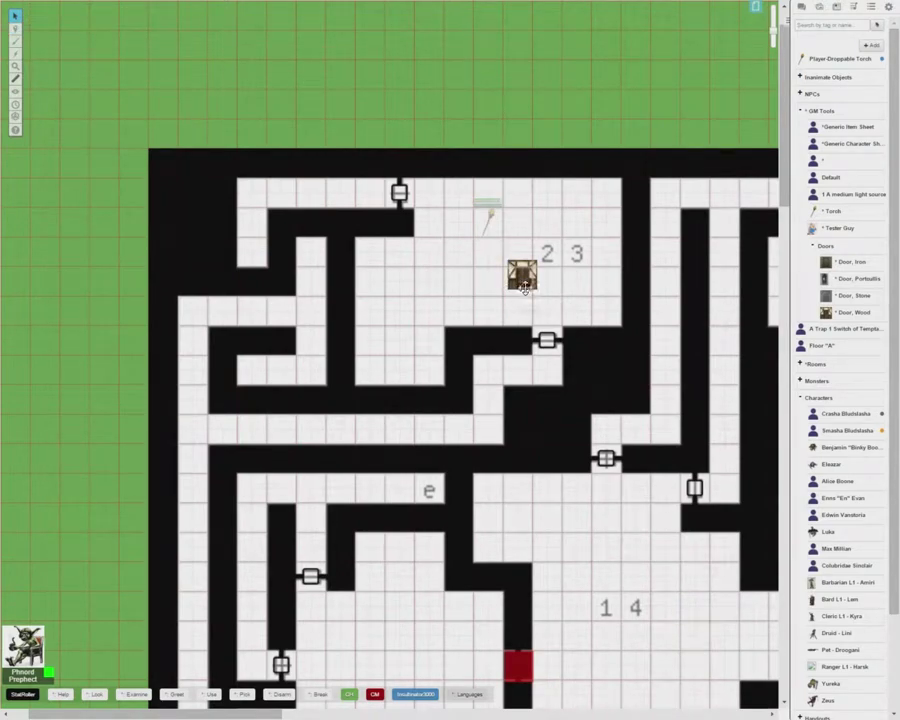
Step: Move the remaining wood door in room 23 to the Token Layer
{"action": "right_click", "coordinate": [527, 287]}
{"action": "mouse_move", "coordinate": [540, 366]}
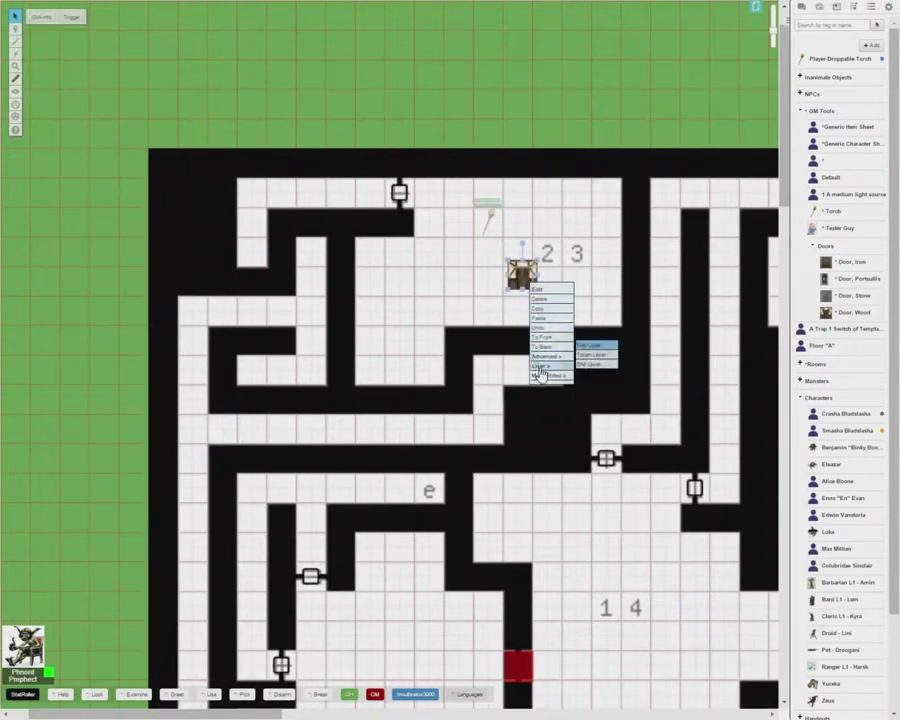
{"action": "left_click", "coordinate": [598, 363]}
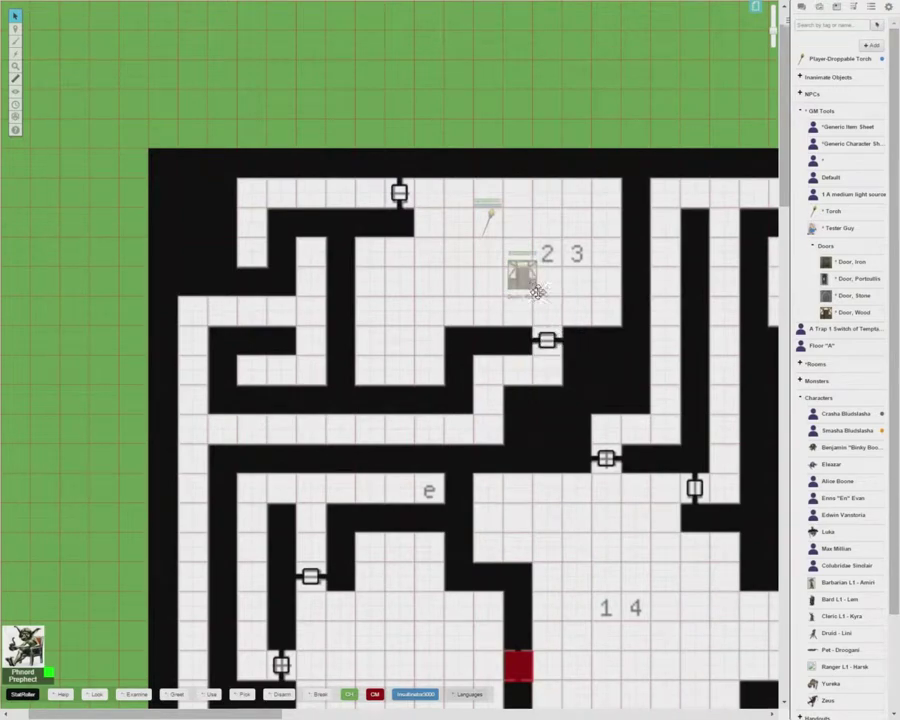
Step: On the Objects & Tokens layer, place the wood door token over room 23's lower doorway
{"action": "mouse_move", "coordinate": [15, 30]}
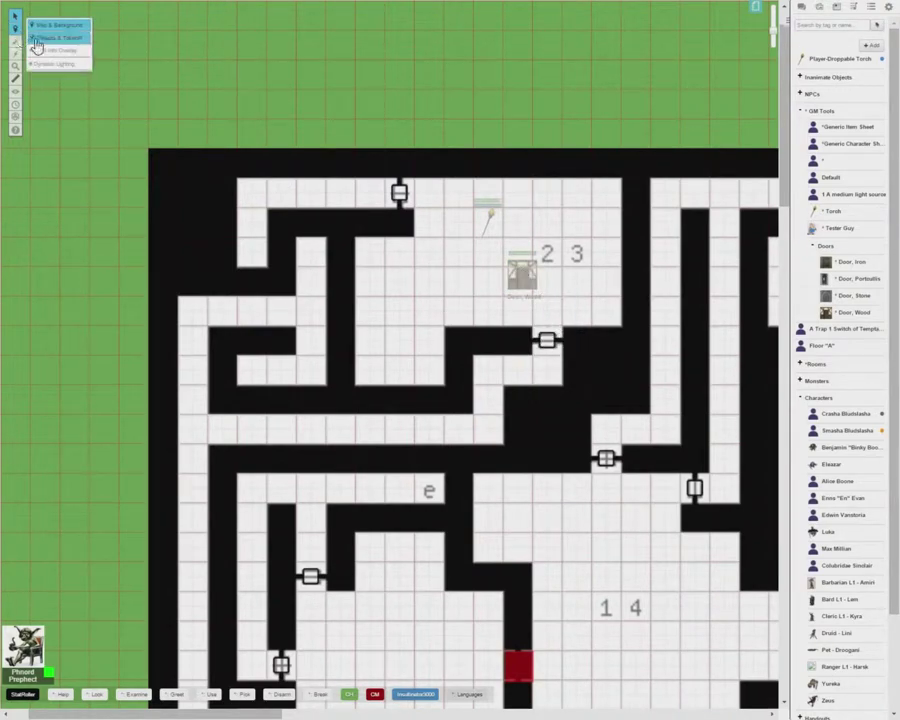
{"action": "left_click", "coordinate": [45, 45]}
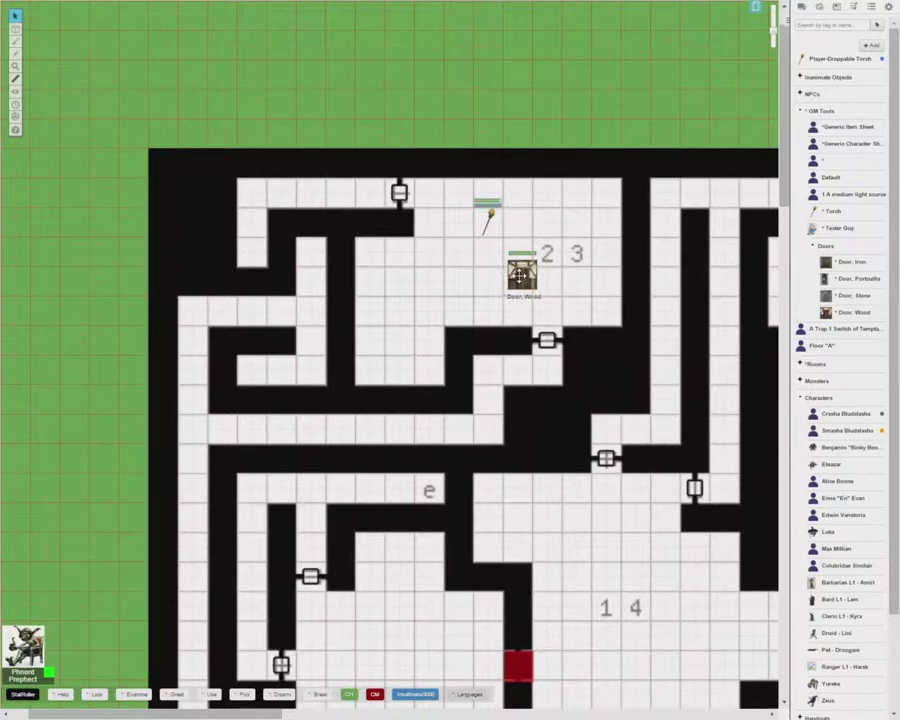
{"action": "left_click_drag", "start_coordinate": [520, 276], "coordinate": [546, 340]}
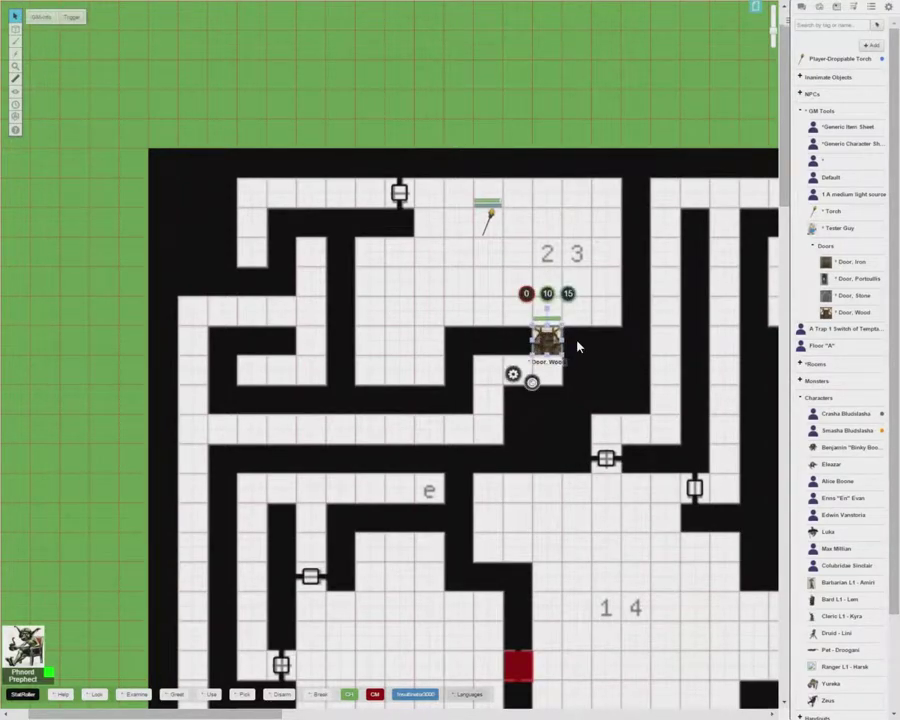
{"action": "left_click", "coordinate": [577, 346]}
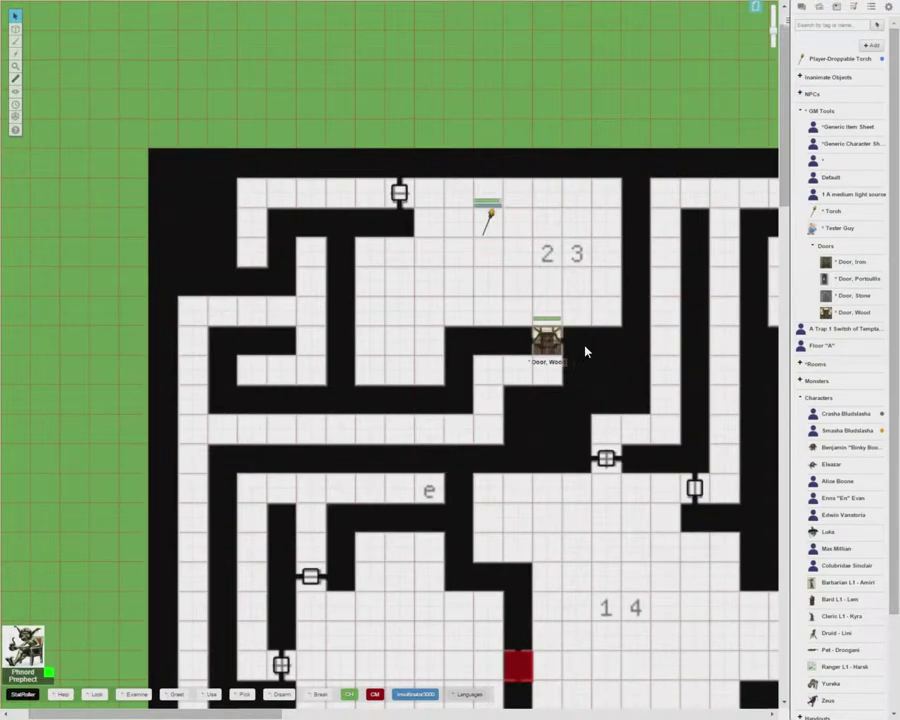
Step: Preview the torch's line of sight while moving it two squares right and one down, in line with the wood door
{"action": "left_click", "coordinate": [487, 218]}
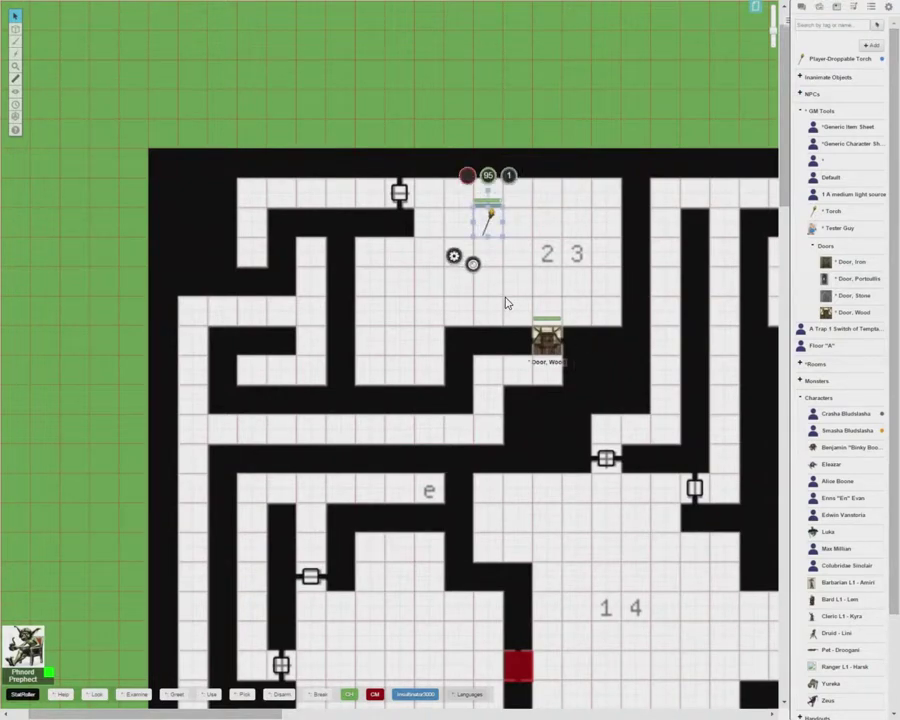
{"action": "key", "text": "ctrl+l"}
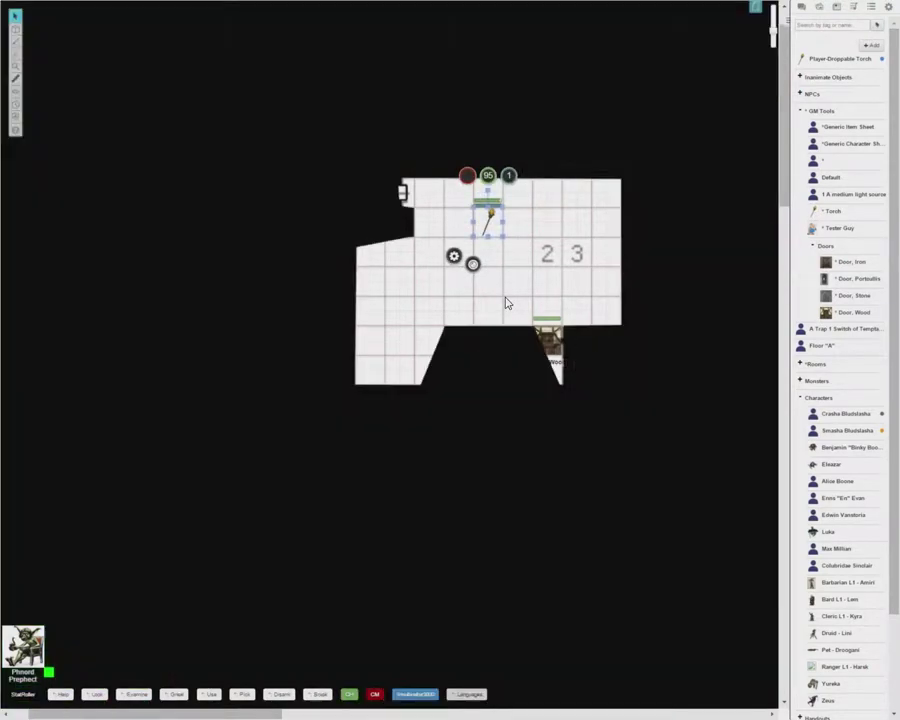
{"action": "key", "text": "Right"}
{"action": "key", "text": "Down"}
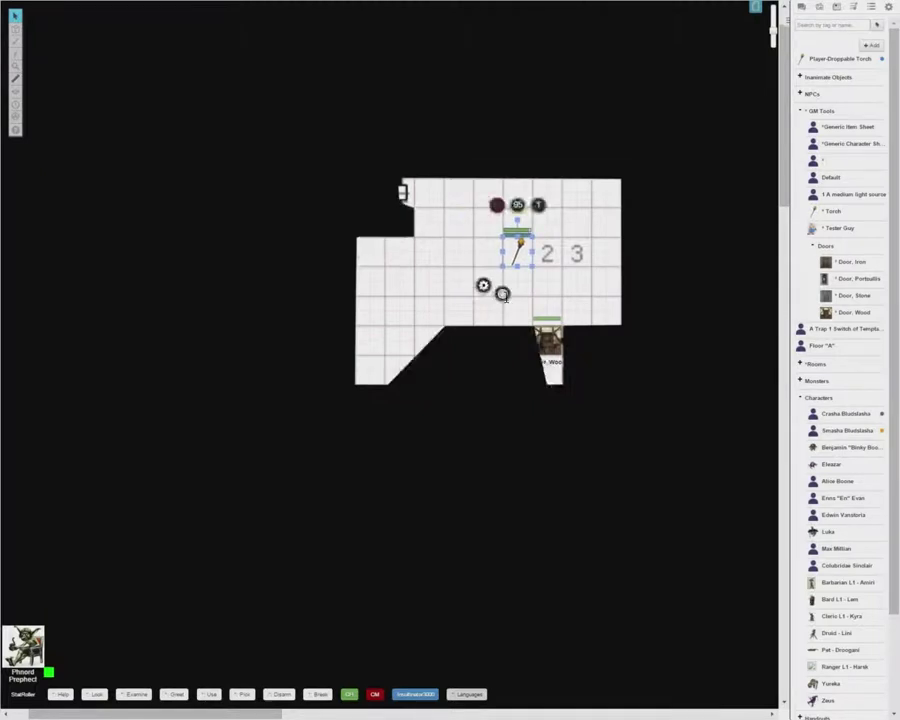
{"action": "key", "text": "Right"}
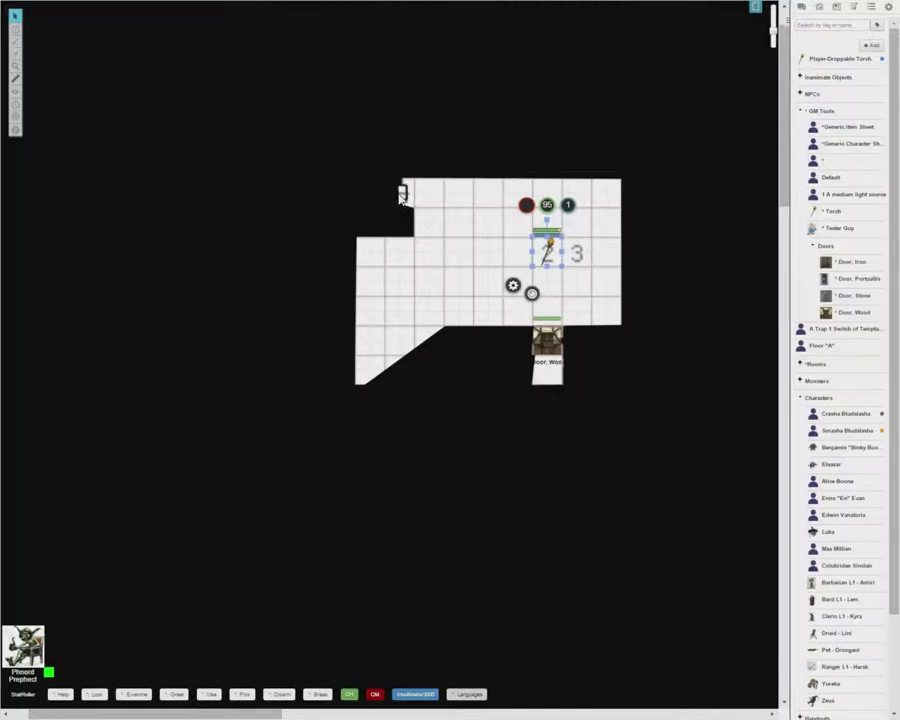
{"action": "left_click", "coordinate": [417, 218]}
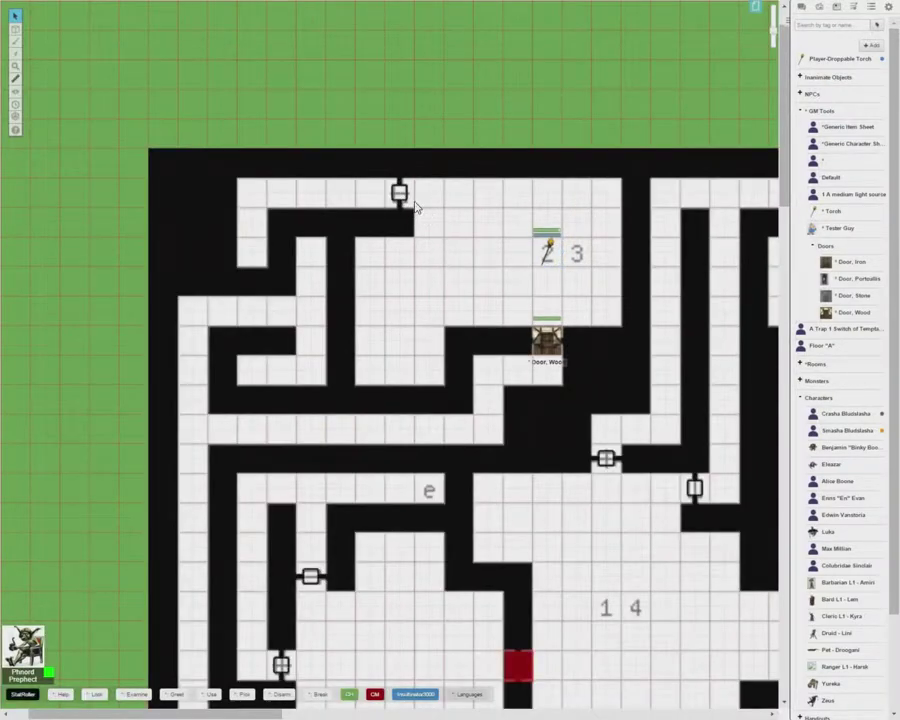
Step: Draw a magenta light-blocking line across the wood door below room 23 on the Dynamic Lighting layer
{"action": "mouse_move", "coordinate": [15, 28]}
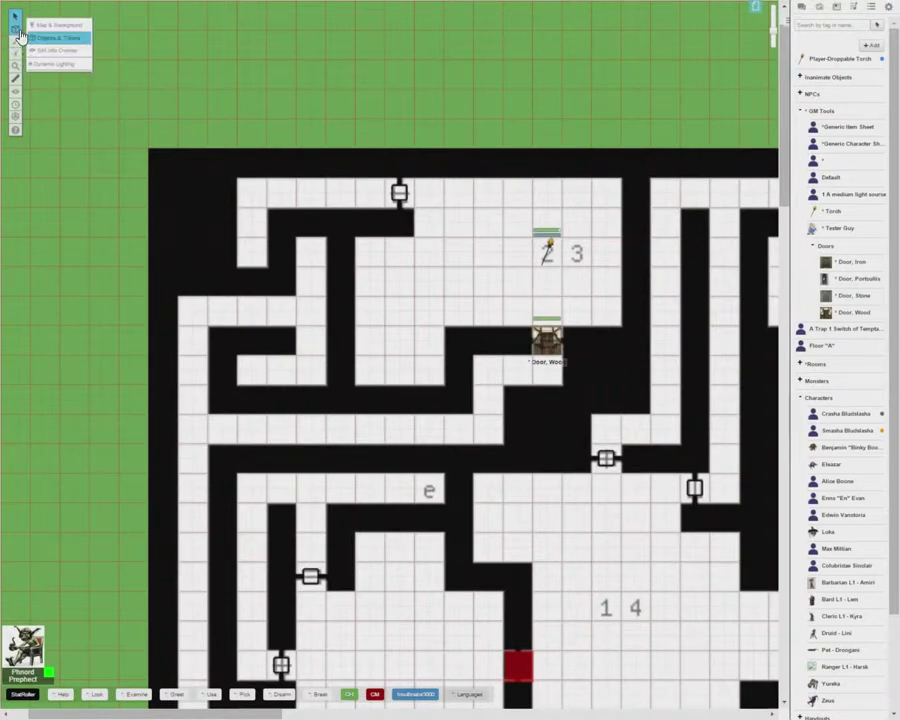
{"action": "left_click", "coordinate": [52, 63]}
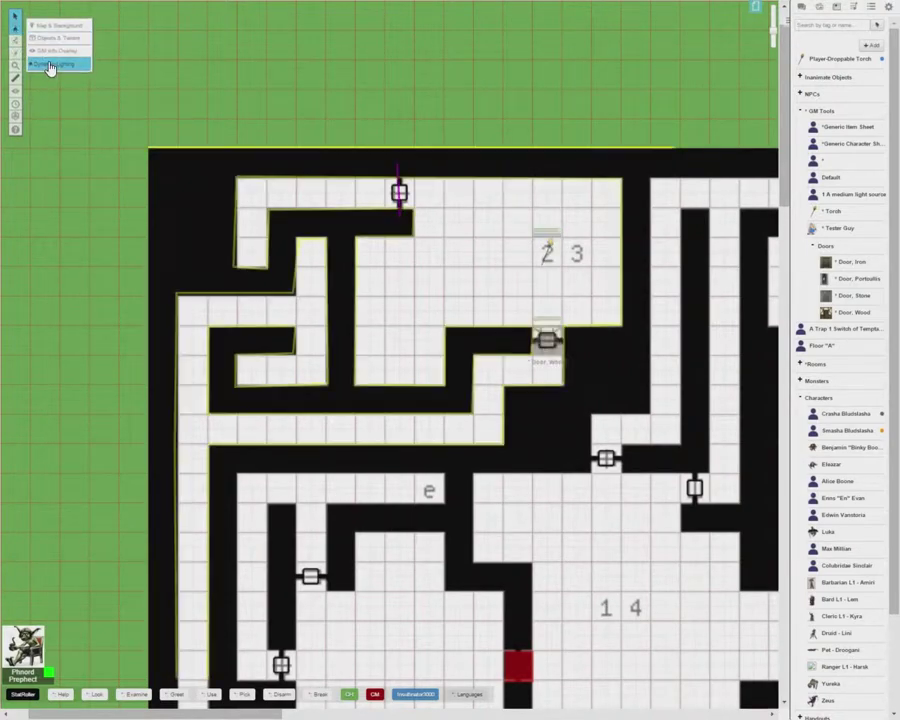
{"action": "left_click", "coordinate": [16, 46]}
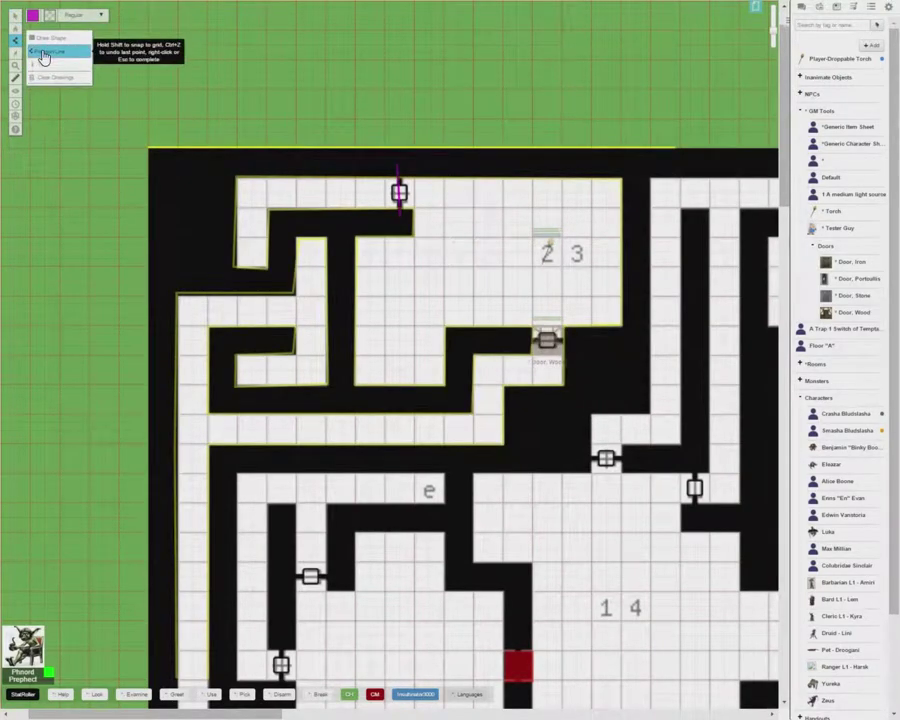
{"action": "left_click", "coordinate": [42, 57]}
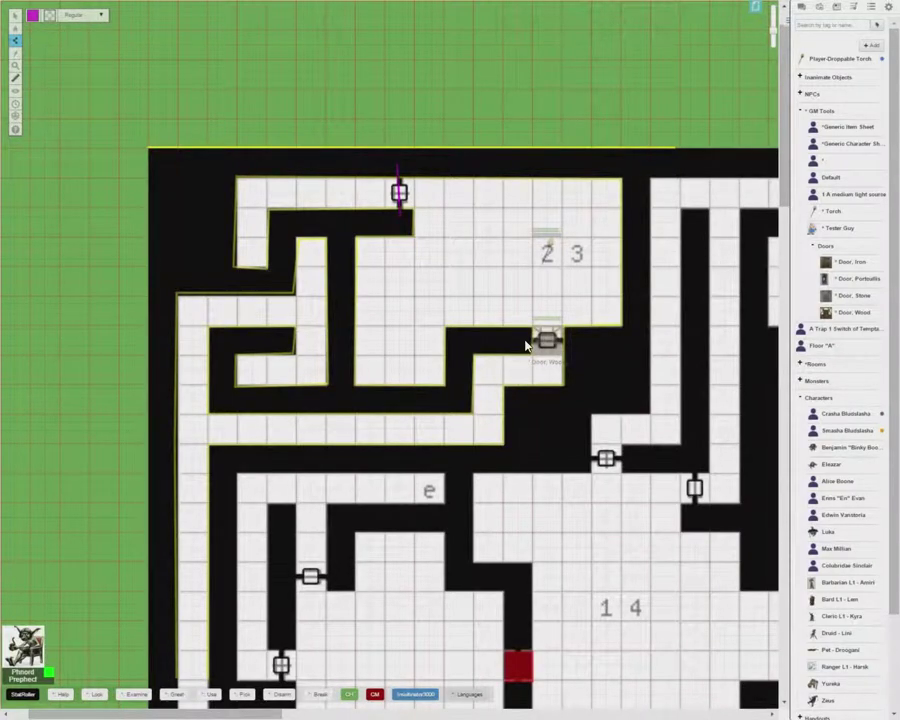
{"action": "left_click", "coordinate": [573, 347]}
{"action": "mouse_move", "coordinate": [16, 15]}
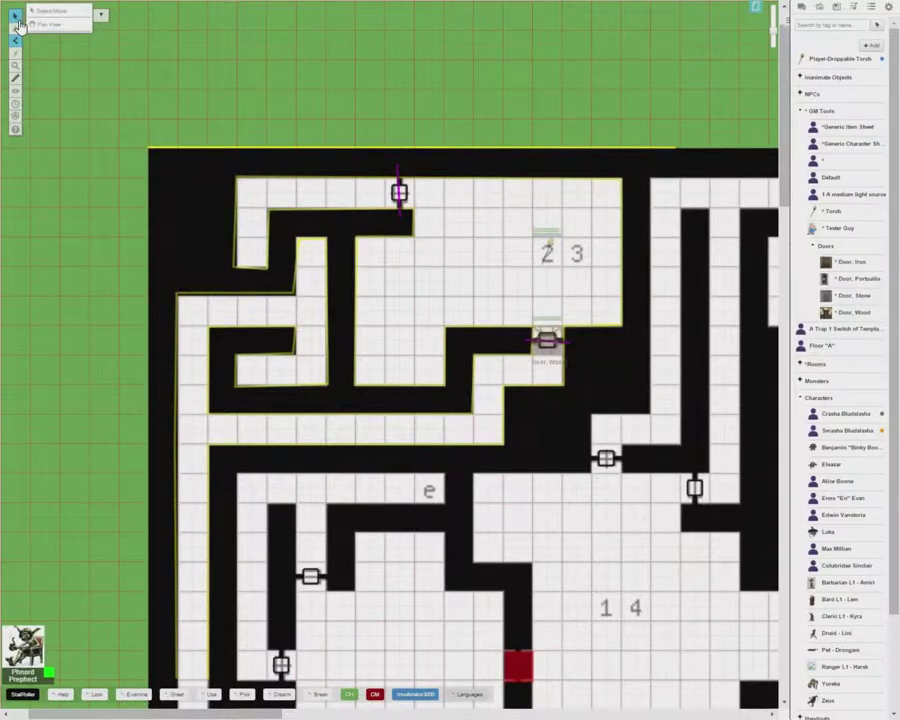
Step: Back on the Objects & Tokens layer, preview the torch's line of sight and move it two squares down to the wood door
{"action": "left_click", "coordinate": [40, 38]}
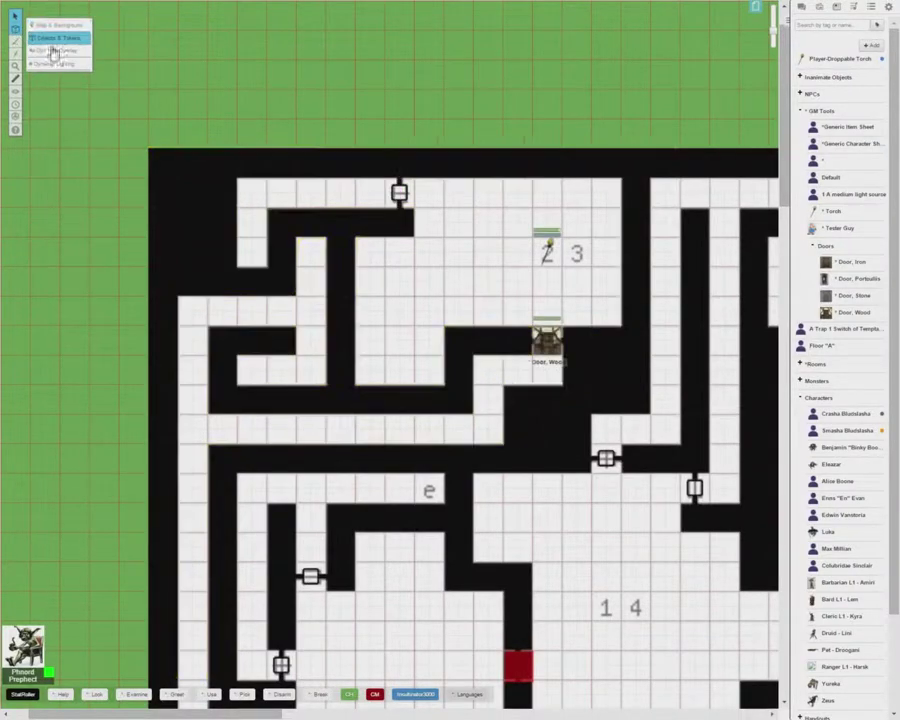
{"action": "left_click", "coordinate": [547, 250]}
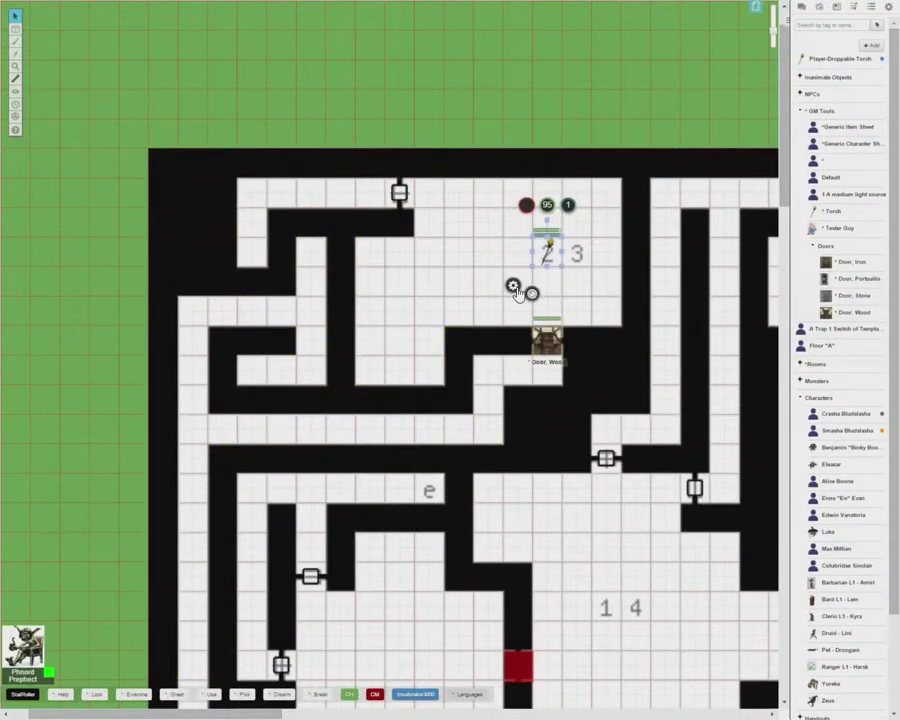
{"action": "key", "text": "ctrl+l"}
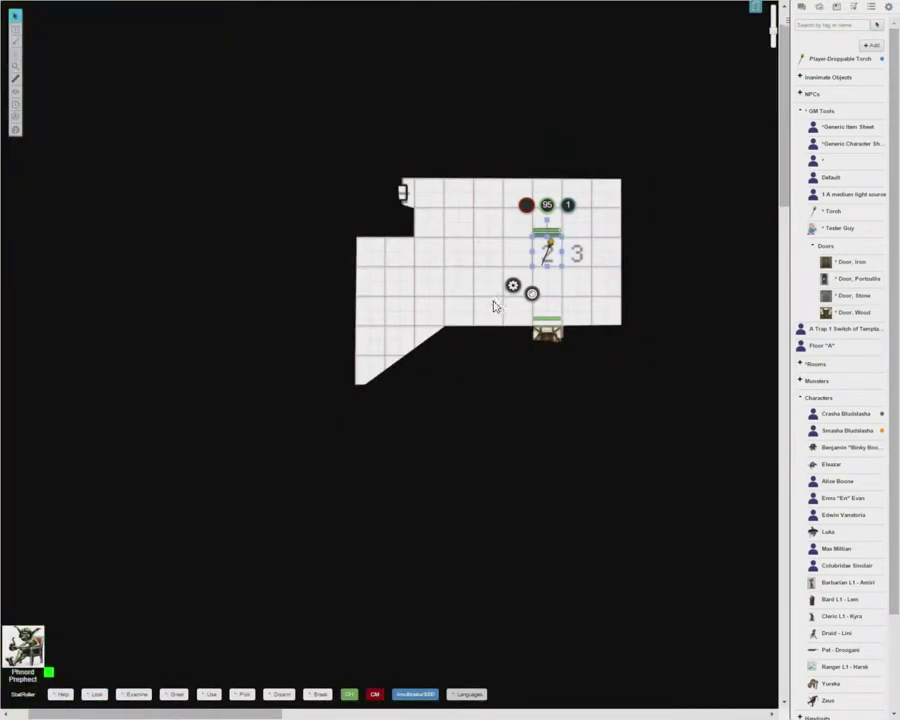
{"action": "left_click", "coordinate": [555, 383]}
{"action": "left_click_drag", "start_coordinate": [547, 332], "coordinate": [542, 299]}
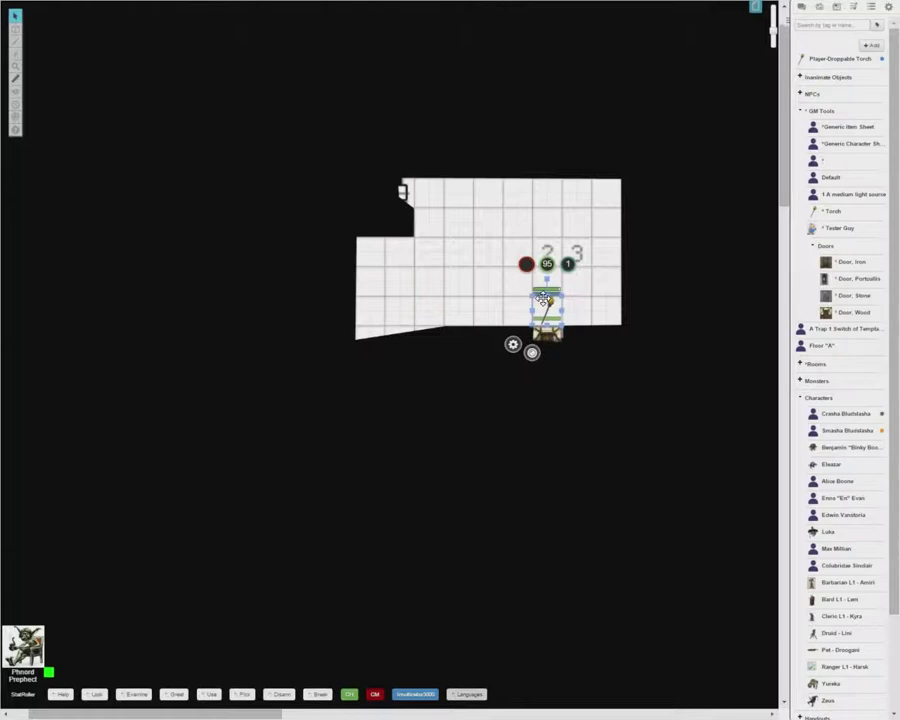
Step: Move the torch past the wood door into the corridor below, testing its light beneath the door and one square left
{"action": "left_click_drag", "start_coordinate": [542, 299], "coordinate": [517, 367]}
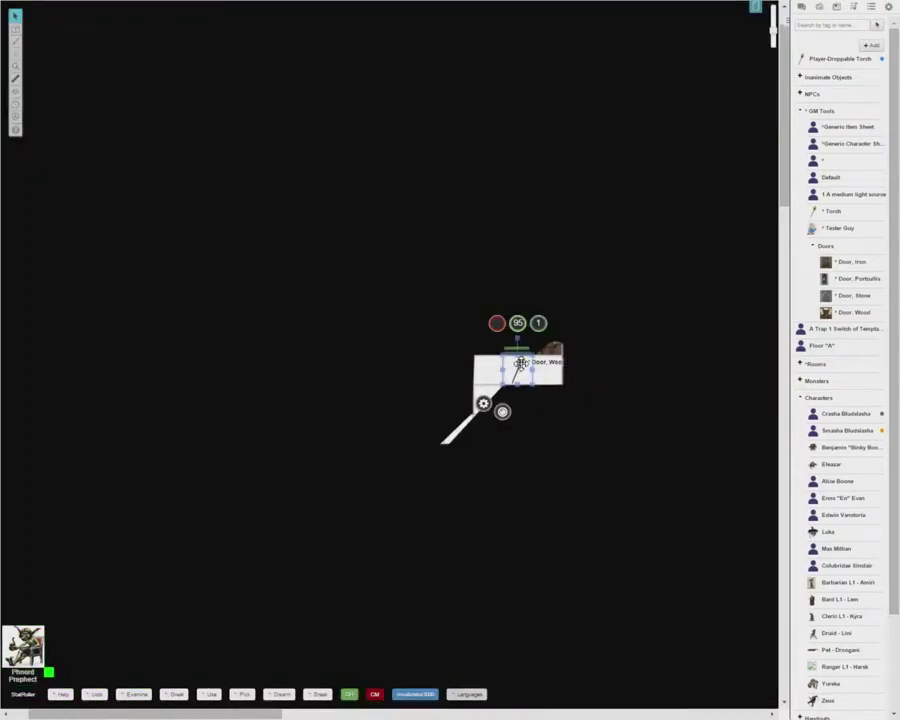
{"action": "left_click_drag", "start_coordinate": [520, 363], "coordinate": [546, 362]}
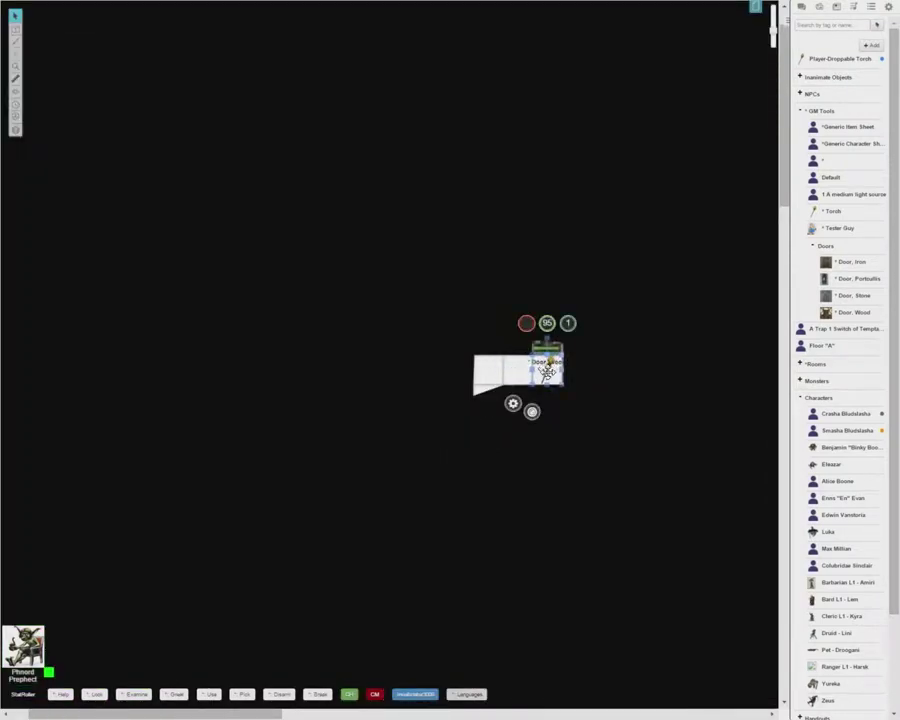
{"action": "left_click_drag", "start_coordinate": [547, 372], "coordinate": [517, 370]}
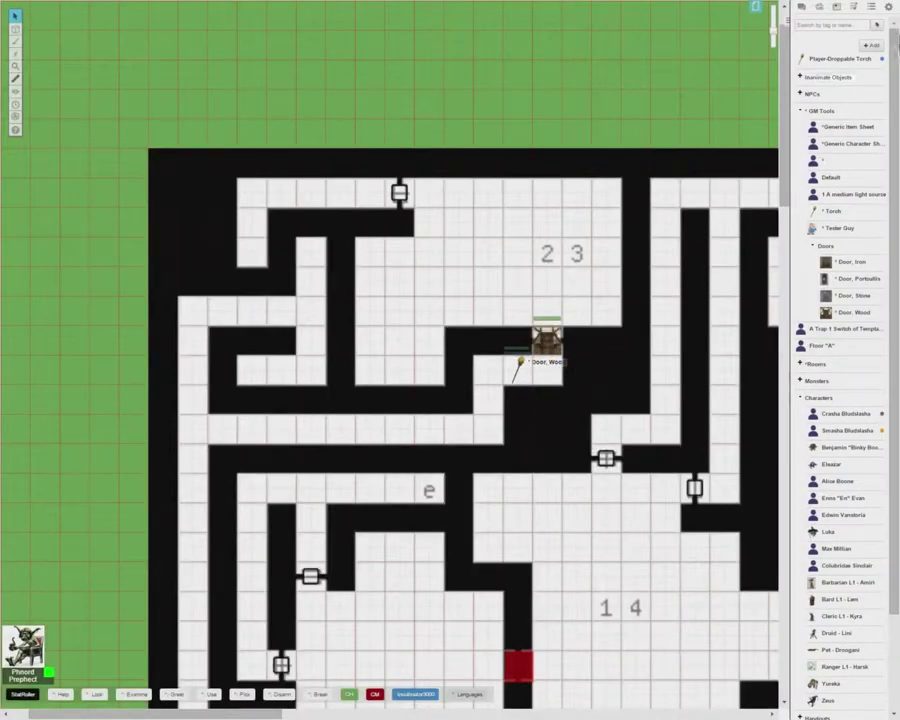
Step: Rejoin the game as a player
{"action": "left_click", "coordinate": [888, 6]}
{"action": "scroll", "coordinate": [824, 640], "scroll_direction": "down", "scroll_amount": 1}
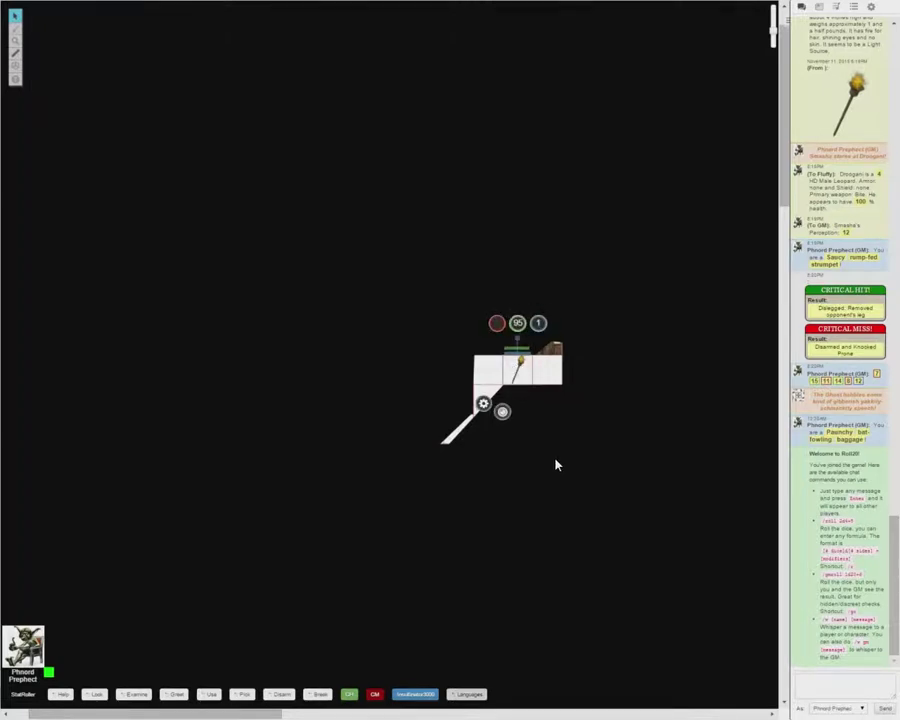
Step: As a player, test moving the torch against the walls and along the lower corridor, returning it beneath the wood door
{"action": "key", "text": "Right"}
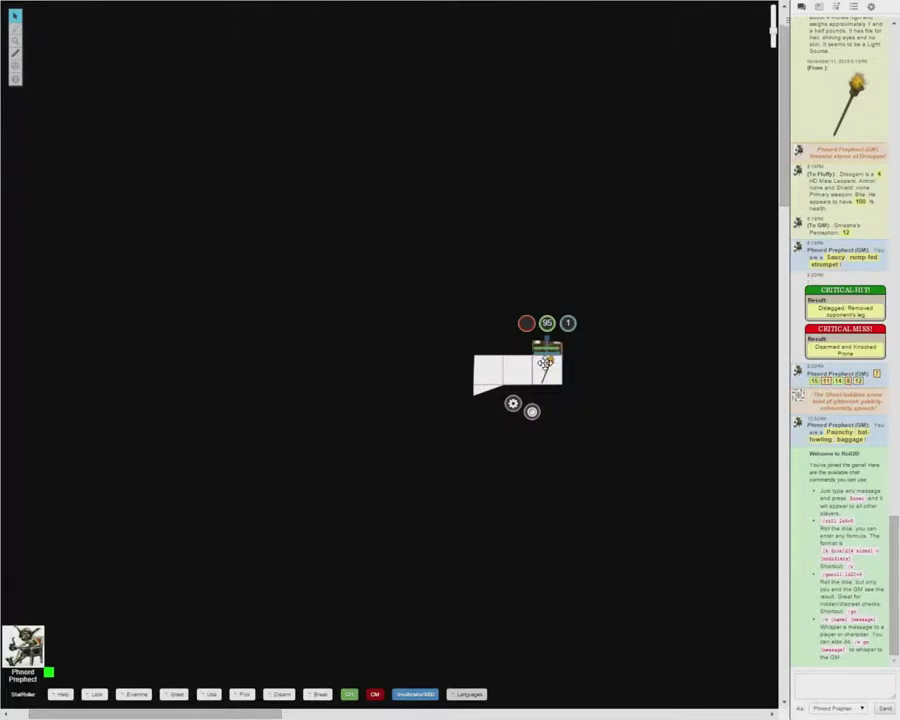
{"action": "left_click", "coordinate": [547, 405]}
{"action": "left_click_drag", "start_coordinate": [545, 400], "coordinate": [546, 372]}
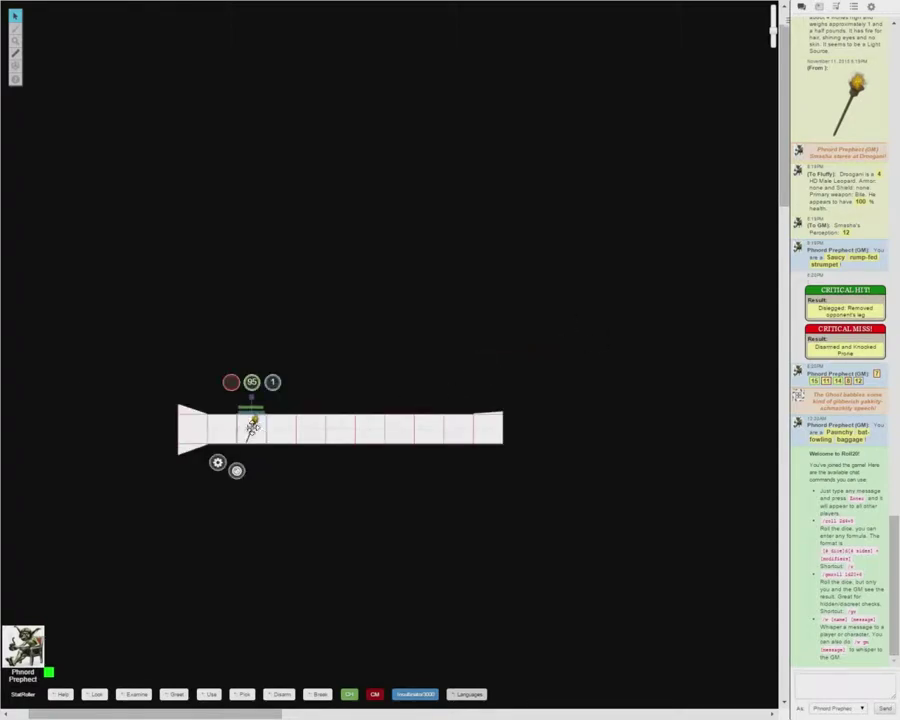
{"action": "left_click_drag", "start_coordinate": [249, 426], "coordinate": [548, 368]}
{"action": "left_click", "coordinate": [578, 411]}
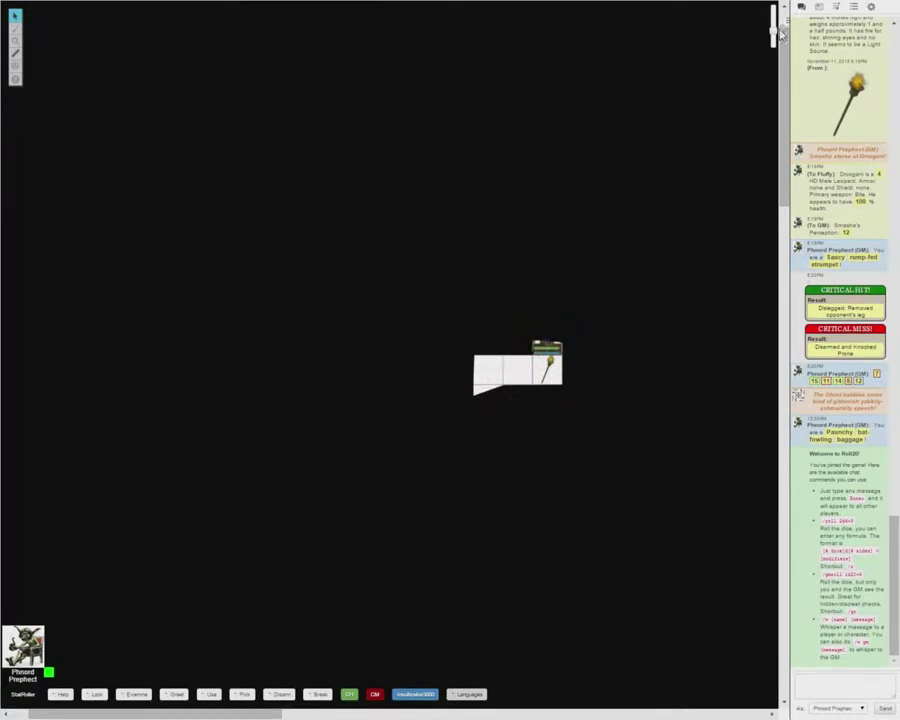
Step: Rejoin the game as GM
{"action": "left_click", "coordinate": [871, 7]}
{"action": "scroll", "coordinate": [855, 512], "scroll_direction": "down", "scroll_amount": 2}
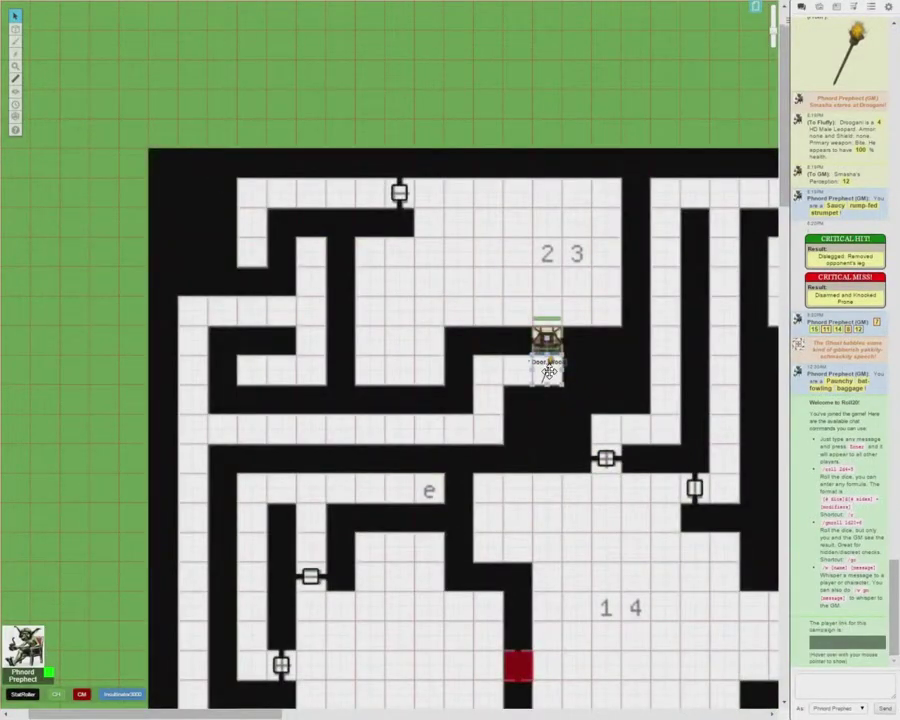
Step: Move the torch two squares left to the corridor corner beyond the wood door
{"action": "left_click_drag", "start_coordinate": [548, 377], "coordinate": [488, 368]}
{"action": "left_click", "coordinate": [438, 263]}
{"action": "mouse_move", "coordinate": [18, 47]}
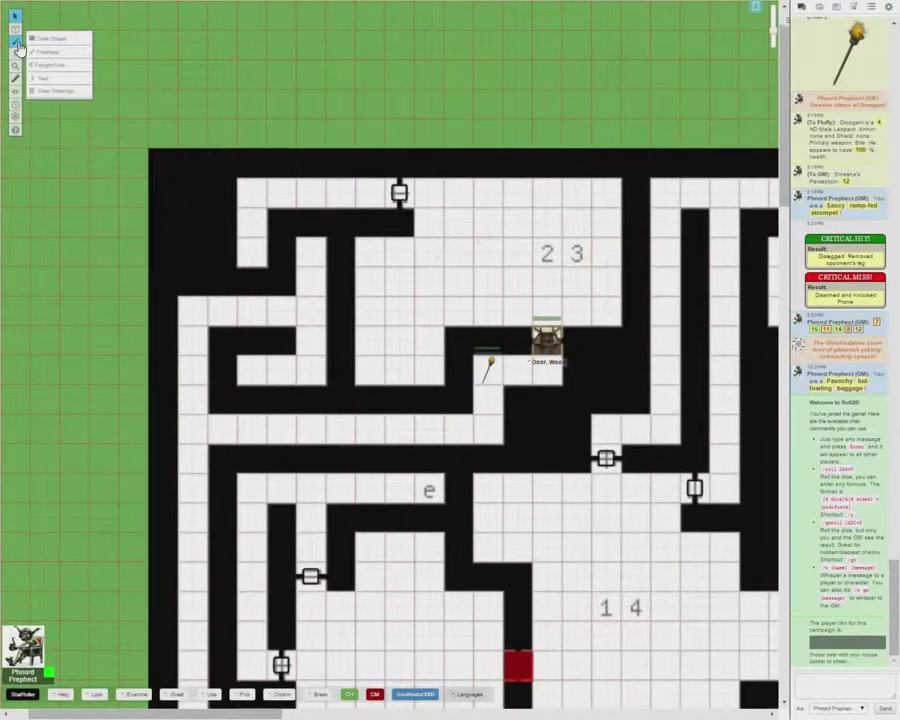
Step: Activate the polygon/line tool on the dynamic lighting layer with magenta as the line colour
{"action": "left_click", "coordinate": [22, 66]}
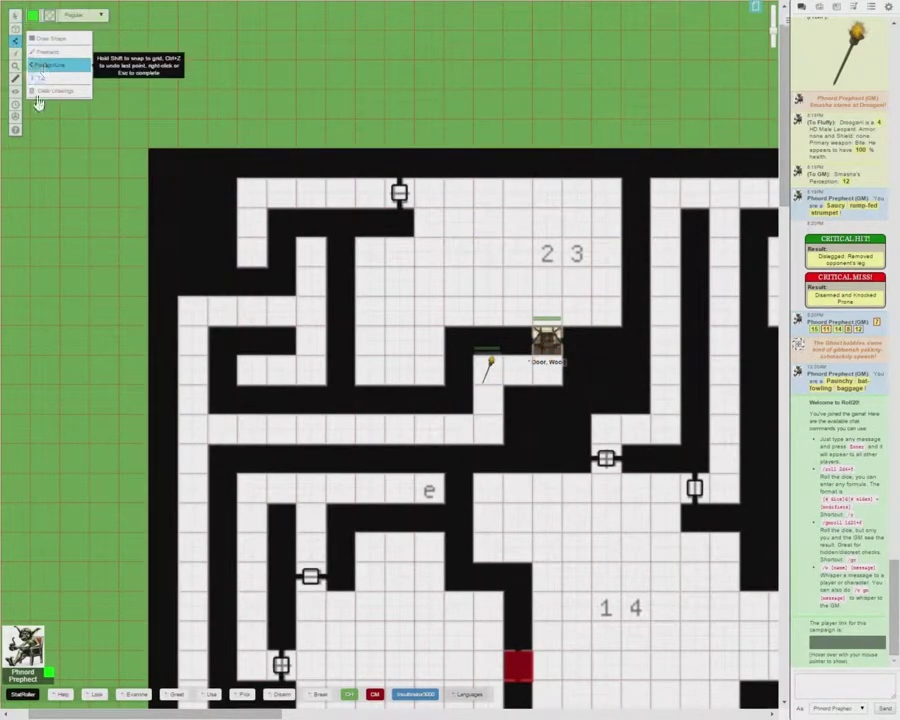
{"action": "mouse_move", "coordinate": [15, 29]}
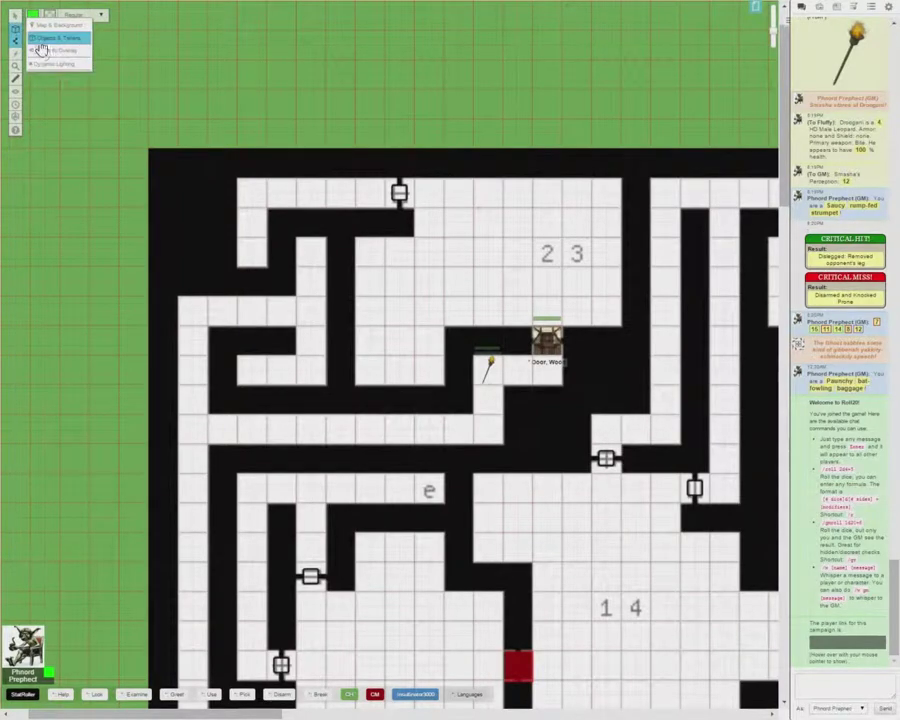
{"action": "left_click", "coordinate": [36, 64]}
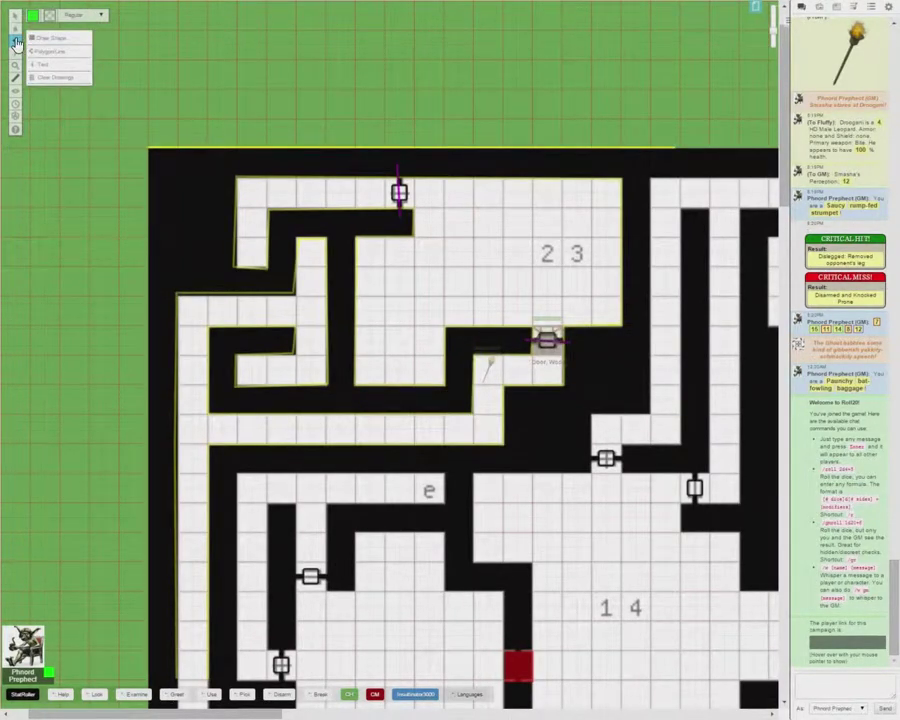
{"action": "left_click", "coordinate": [33, 16]}
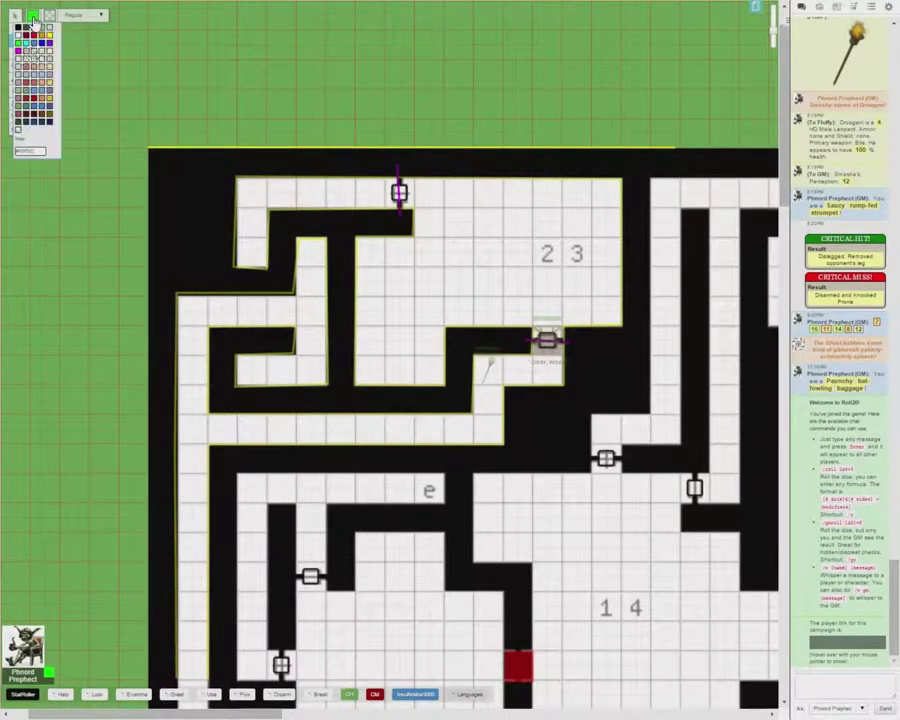
{"action": "left_click", "coordinate": [20, 56]}
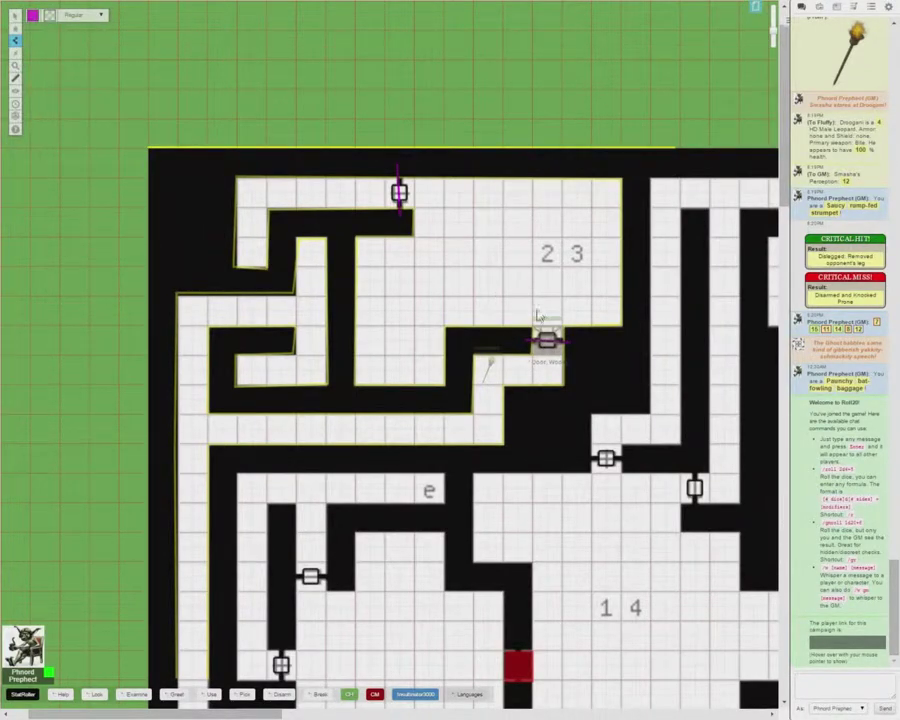
Step: Delete the magenta light-blocking line running through the middle of the wood door below room 23
{"action": "left_click", "coordinate": [15, 15]}
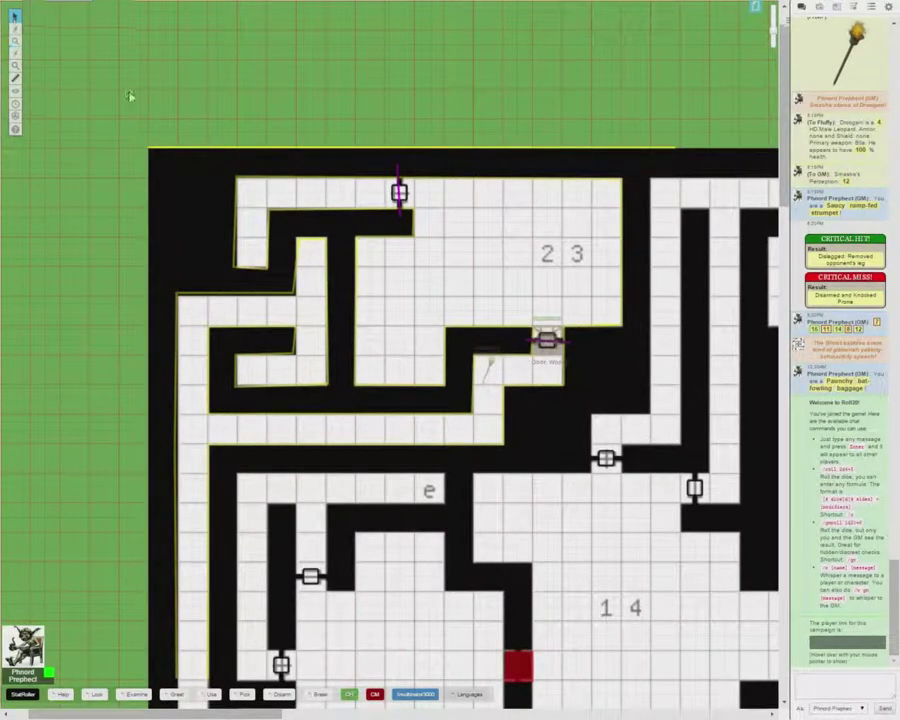
{"action": "left_click", "coordinate": [549, 345]}
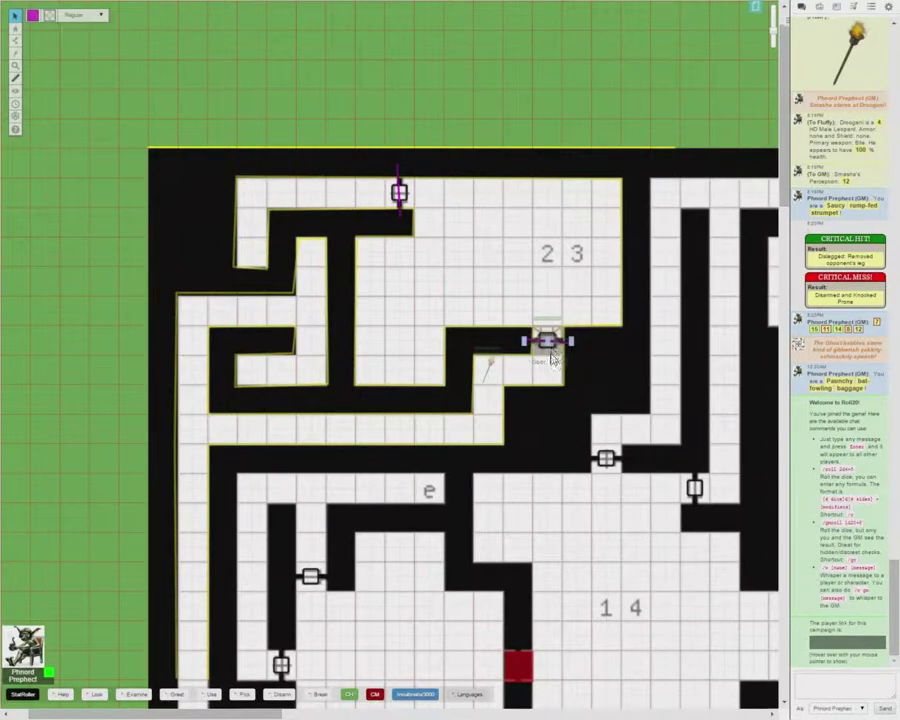
{"action": "left_click", "coordinate": [553, 363]}
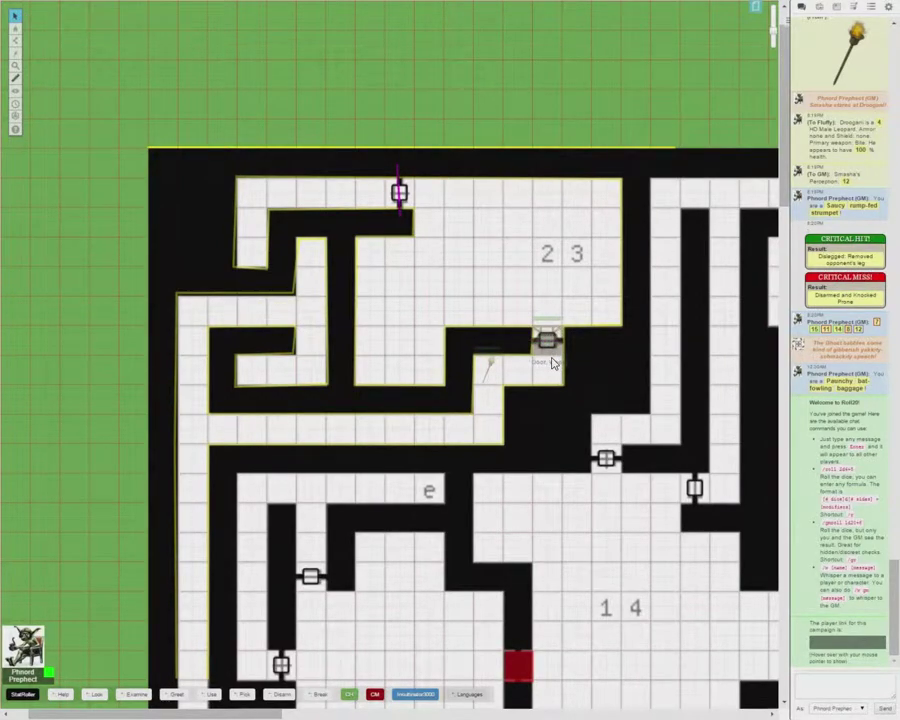
Step: Draw two horizontal magenta light-blocking lines, one along the upper edge and one along the lower edge of the wood door
{"action": "mouse_move", "coordinate": [18, 42]}
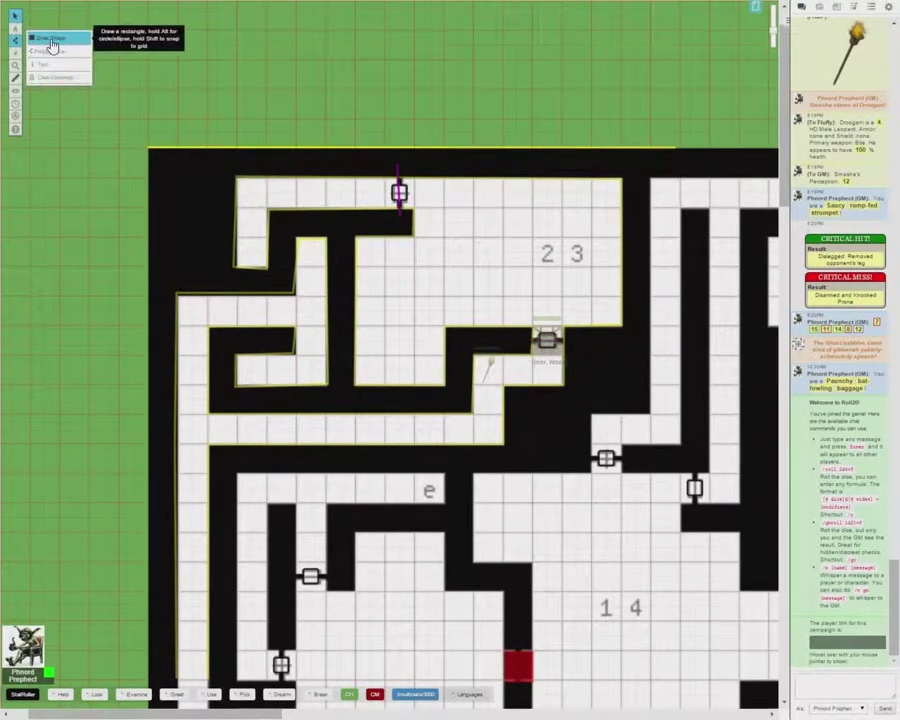
{"action": "left_click", "coordinate": [50, 58]}
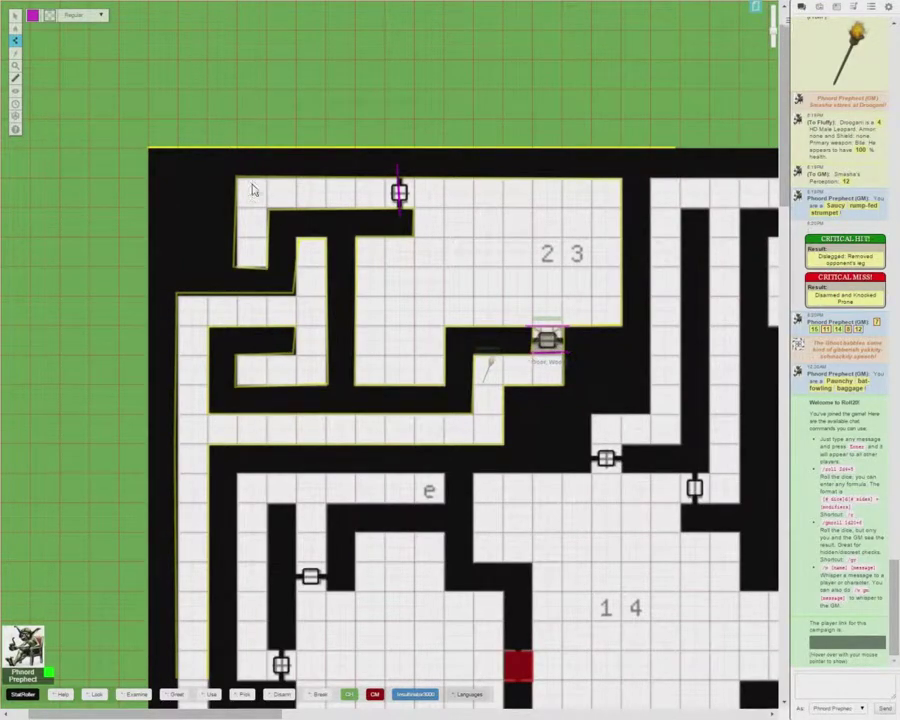
{"action": "left_click", "coordinate": [15, 15]}
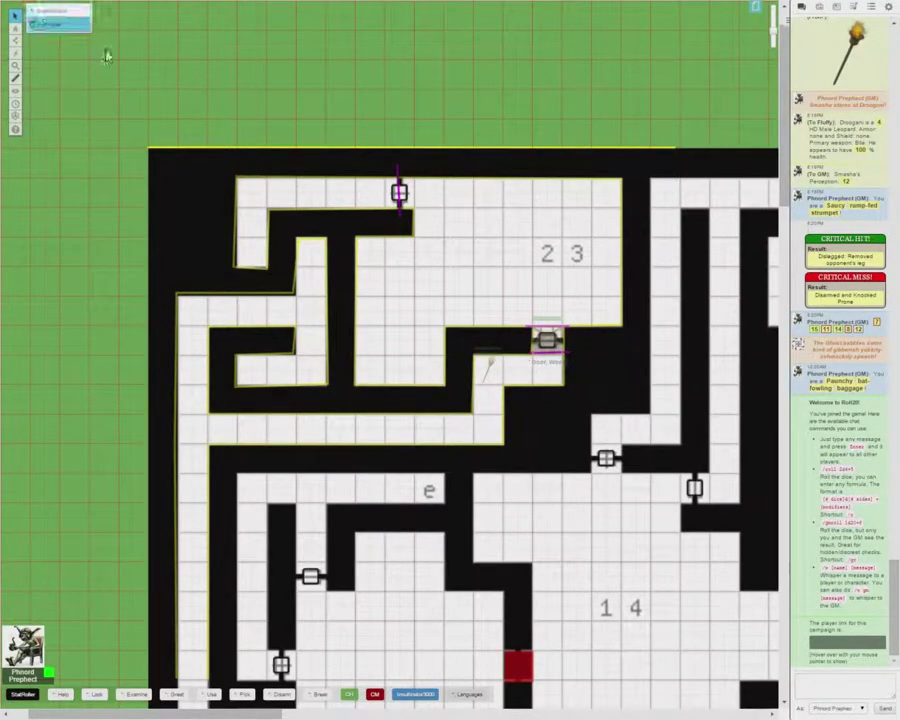
Step: On the objects and tokens layer, preview the torch's line of sight and move it one square right toward the wood door
{"action": "mouse_move", "coordinate": [15, 40]}
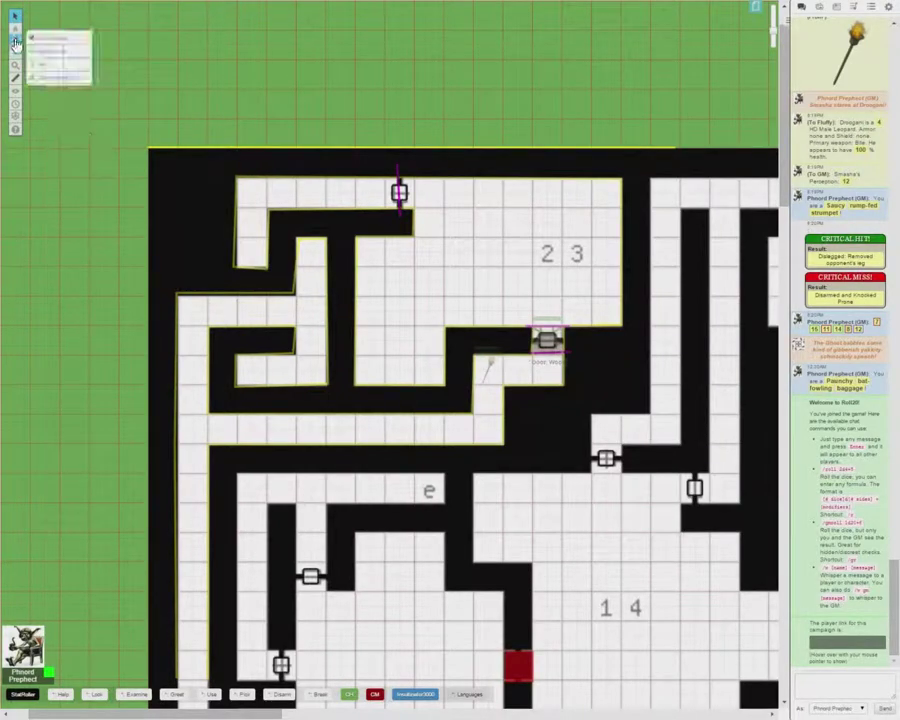
{"action": "left_click", "coordinate": [55, 40]}
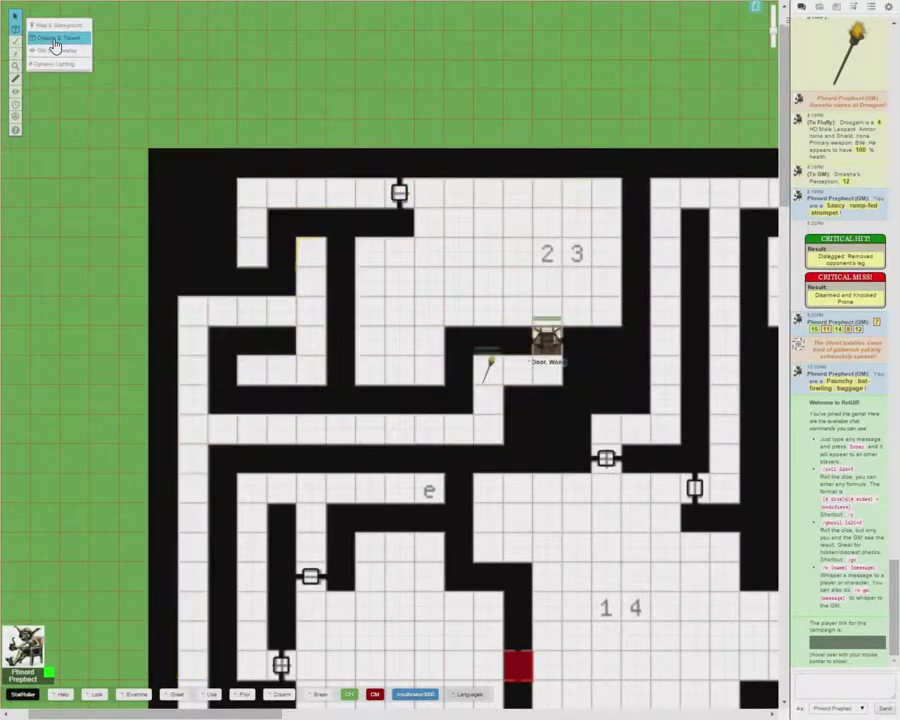
{"action": "left_click", "coordinate": [491, 371]}
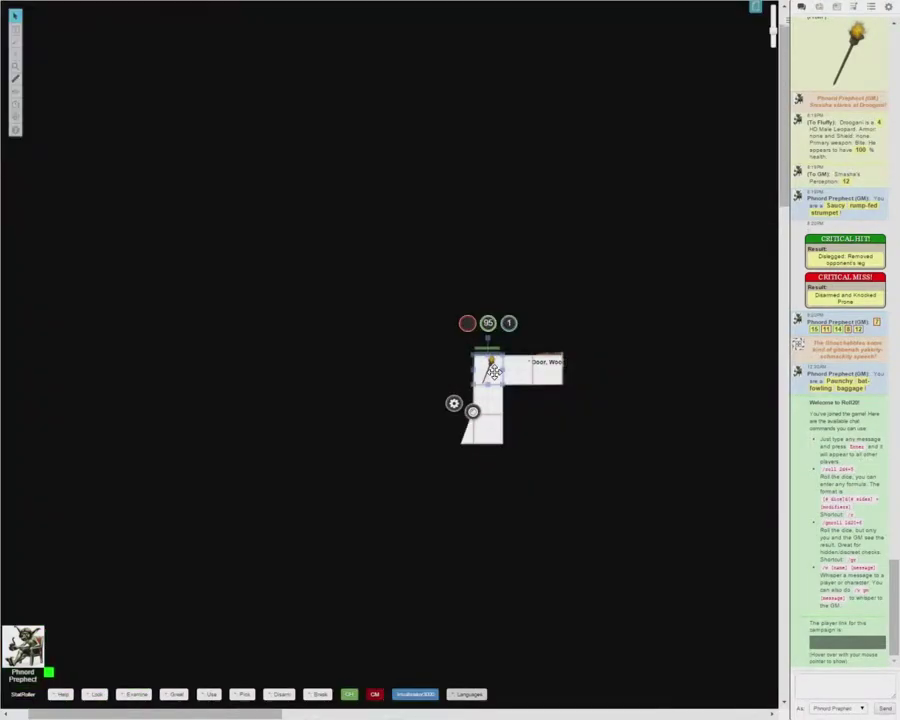
{"action": "key", "text": "Right"}
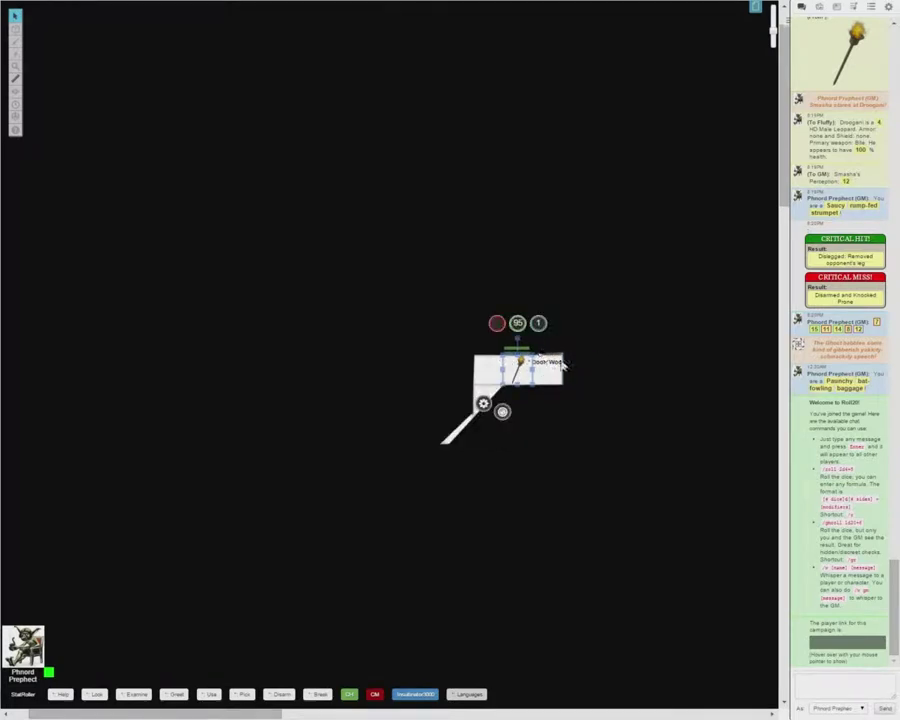
Step: On the dynamic lighting layer, delete the magenta line along the lower edge of the wood door
{"action": "mouse_move", "coordinate": [15, 30]}
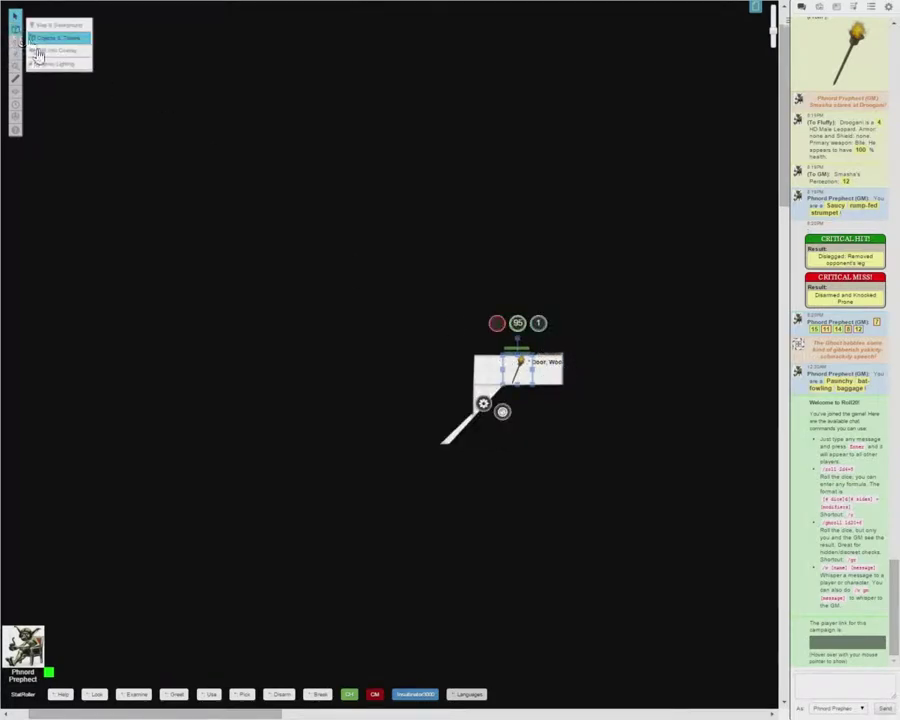
{"action": "left_click", "coordinate": [40, 63]}
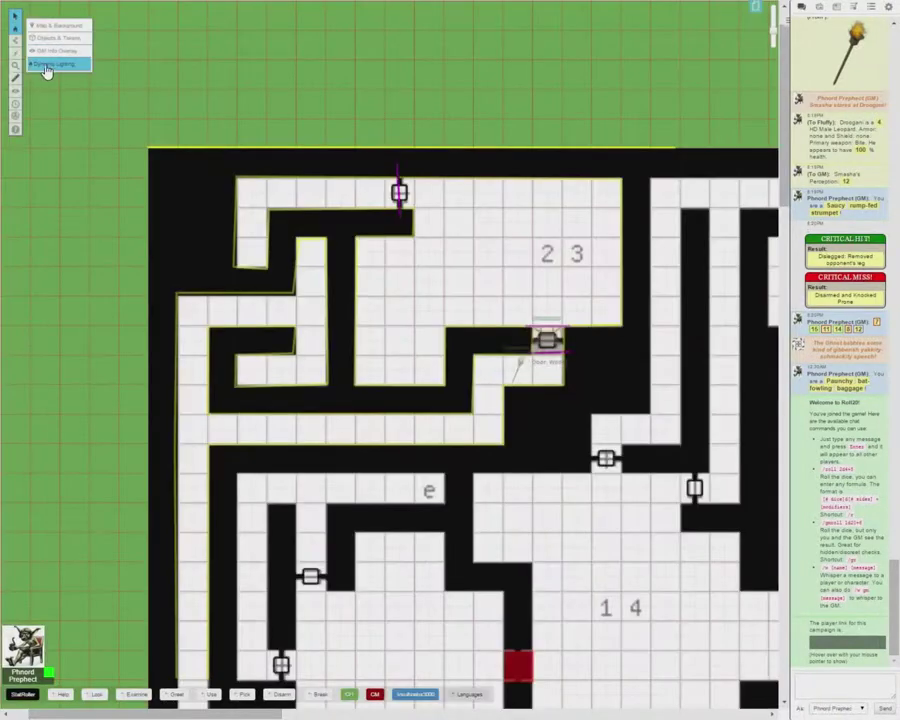
{"action": "left_click", "coordinate": [549, 370]}
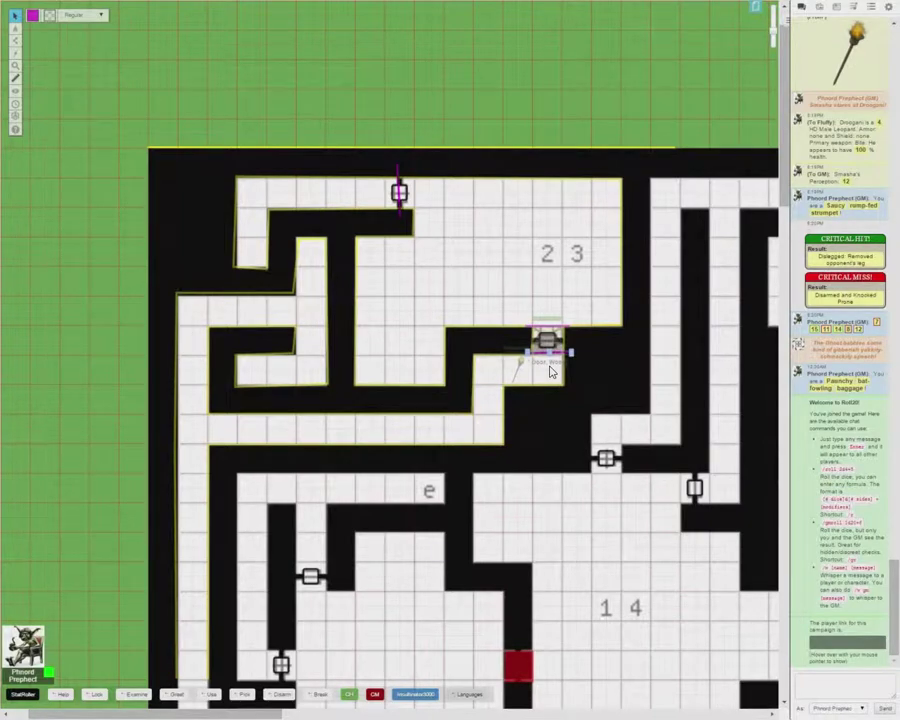
{"action": "left_click", "coordinate": [549, 372]}
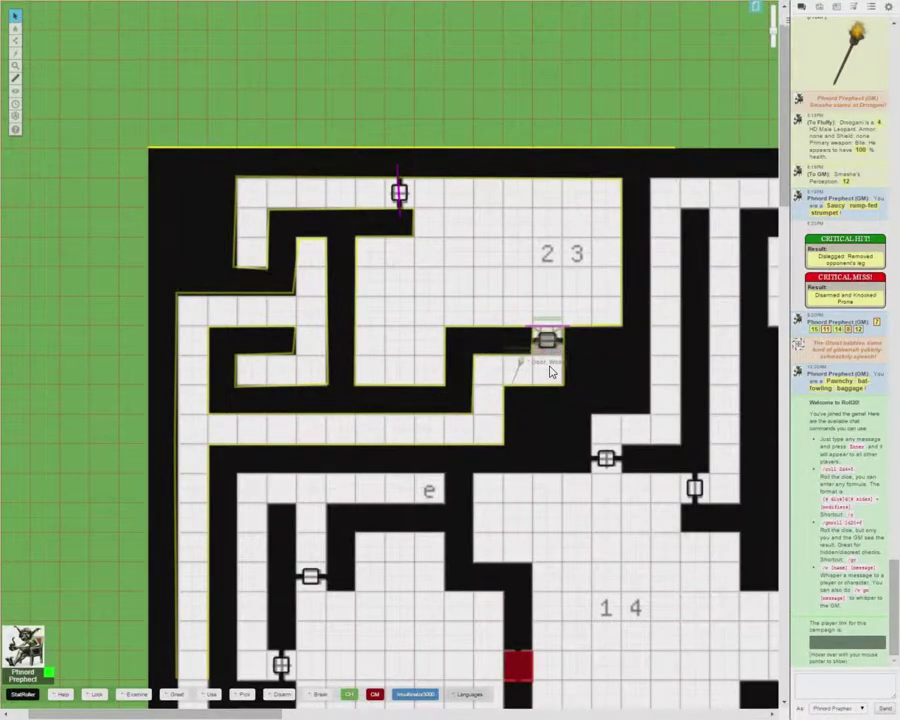
Step: Back on the objects and tokens layer, preview the torch's line of sight and move it one square right, directly beneath the wood door
{"action": "mouse_move", "coordinate": [14, 28]}
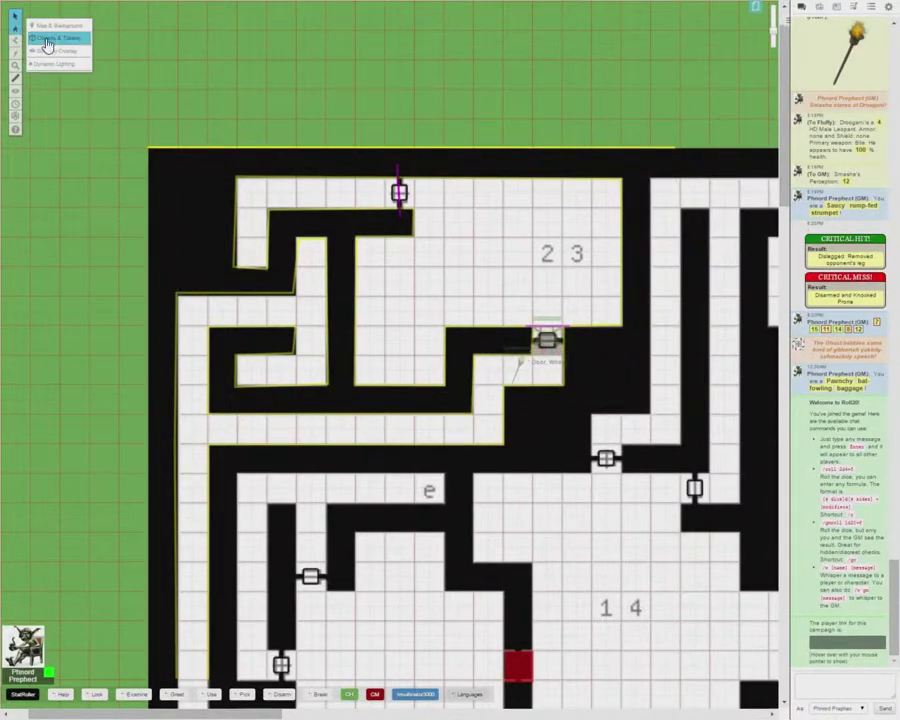
{"action": "left_click", "coordinate": [46, 39]}
{"action": "left_click", "coordinate": [517, 372]}
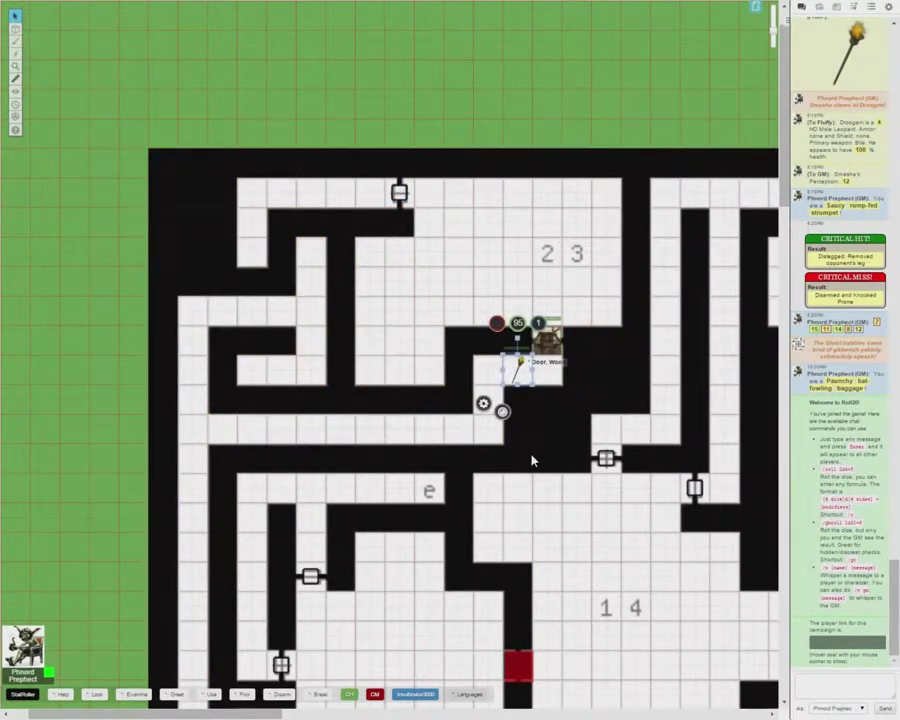
{"action": "key", "text": "ctrl+l"}
{"action": "key", "text": "Right"}
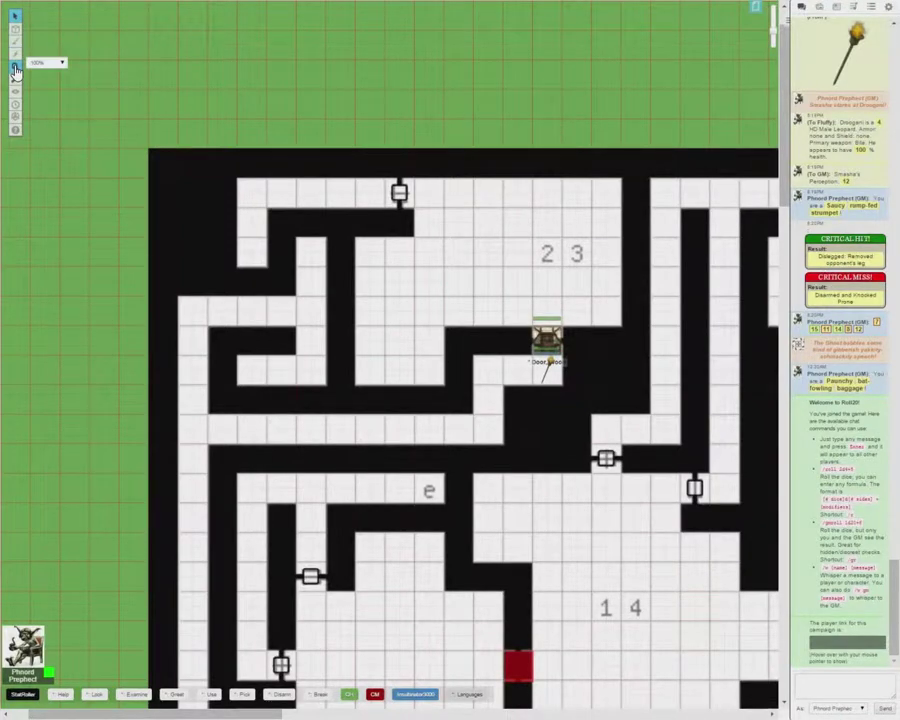
Step: On the dynamic lighting layer, examine the drawn walls and the rooms and corridors around areas 1, 14 and 23
{"action": "mouse_move", "coordinate": [17, 37]}
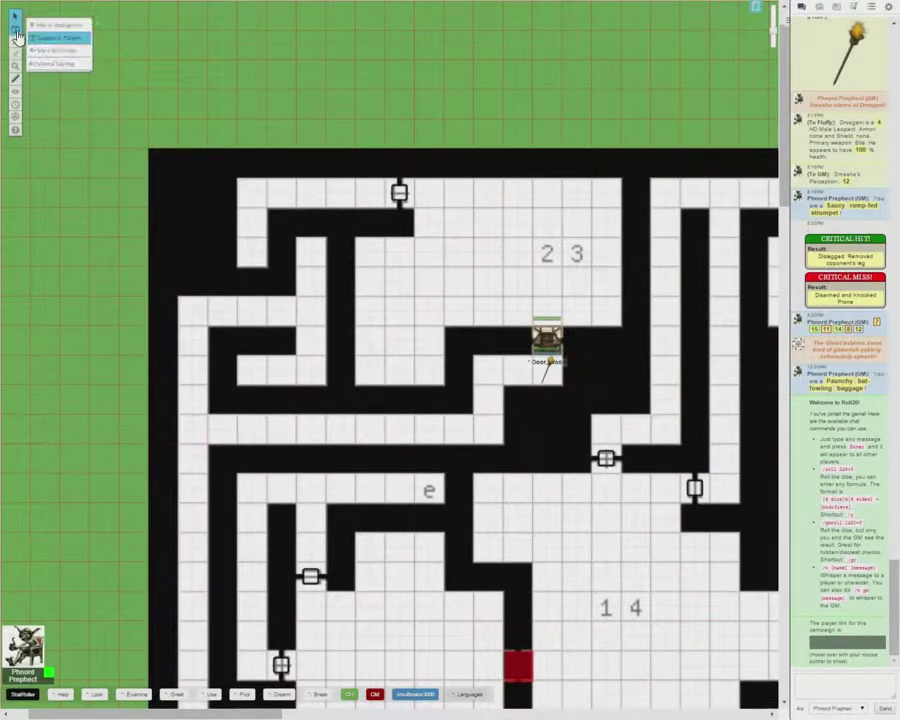
{"action": "left_click", "coordinate": [54, 64]}
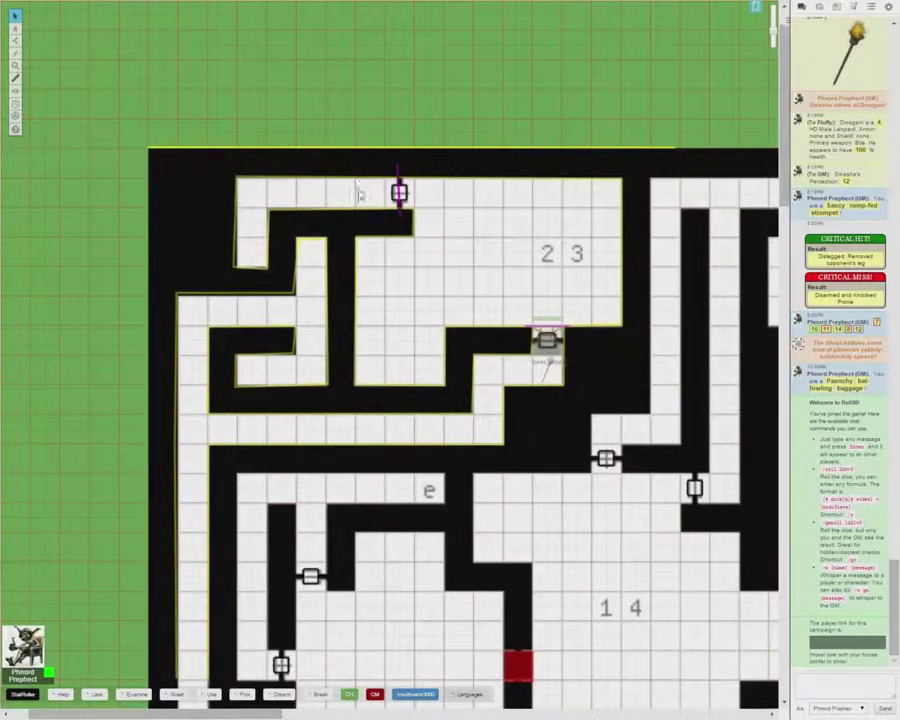
{"action": "scroll", "coordinate": [296, 268], "scroll_direction": "down", "scroll_amount": 5}
{"action": "scroll", "coordinate": [296, 268], "scroll_direction": "right", "scroll_amount": 3}
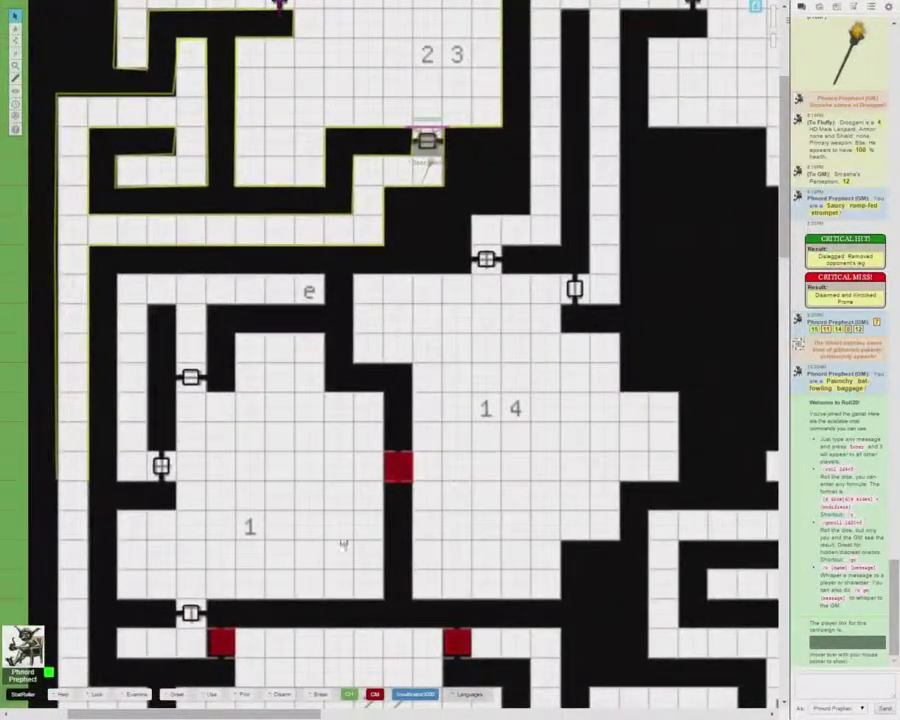
{"action": "scroll", "coordinate": [546, 190], "scroll_direction": "down", "scroll_amount": 1}
{"action": "scroll", "coordinate": [520, 240], "scroll_direction": "right", "scroll_amount": 3}
{"action": "scroll", "coordinate": [510, 266], "scroll_direction": "up", "scroll_amount": 2}
{"action": "scroll", "coordinate": [510, 266], "scroll_direction": "up", "scroll_amount": 4}
{"action": "scroll", "coordinate": [460, 250], "scroll_direction": "right", "scroll_amount": 2}
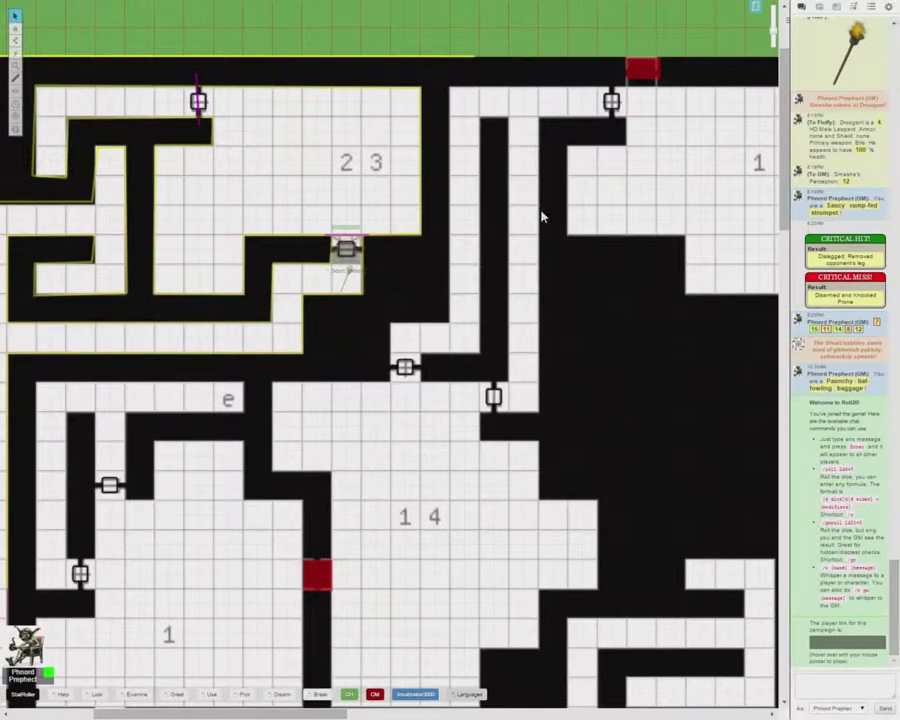
{"action": "scroll", "coordinate": [450, 321], "scroll_direction": "left", "scroll_amount": 4}
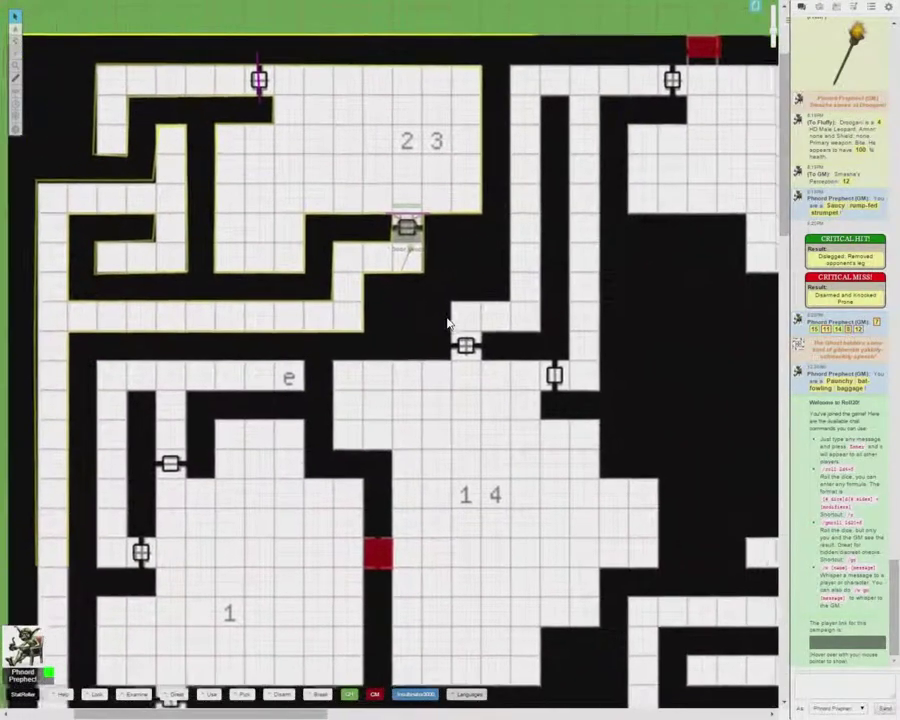